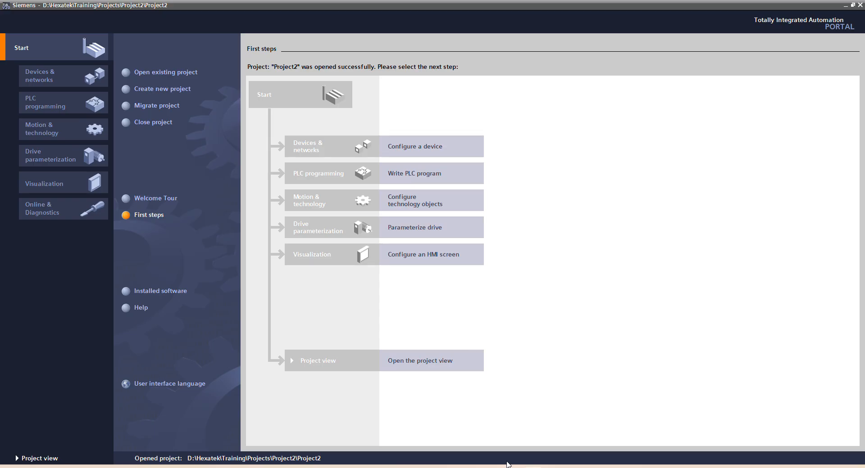
Step: Open PLC_1's device configuration in the project view and check the IP address of its PROFINET interface
{"action": "left_click", "coordinate": [331, 361]}
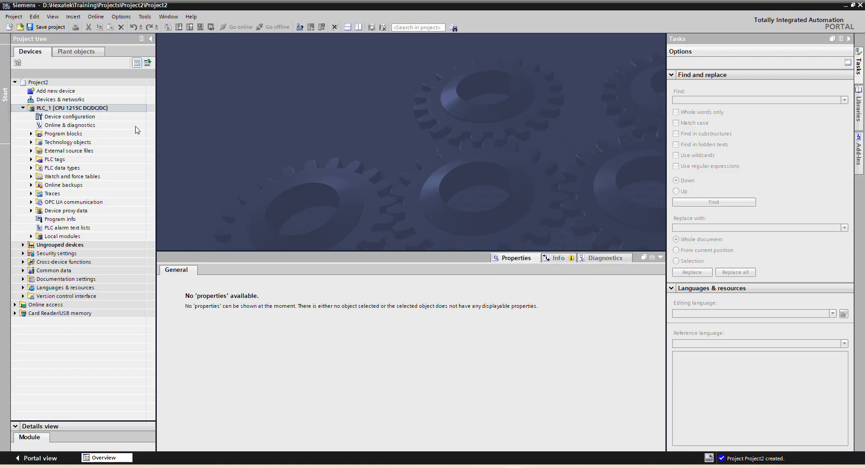
{"action": "double_click", "coordinate": [80, 119]}
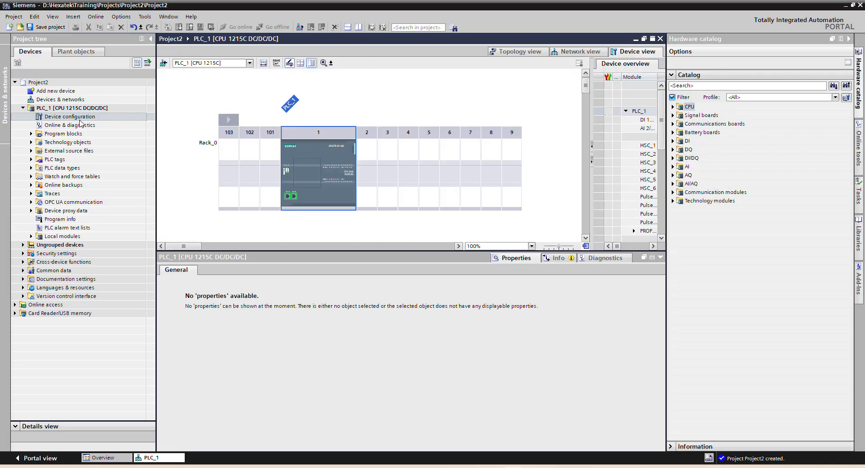
{"action": "left_click", "coordinate": [292, 197]}
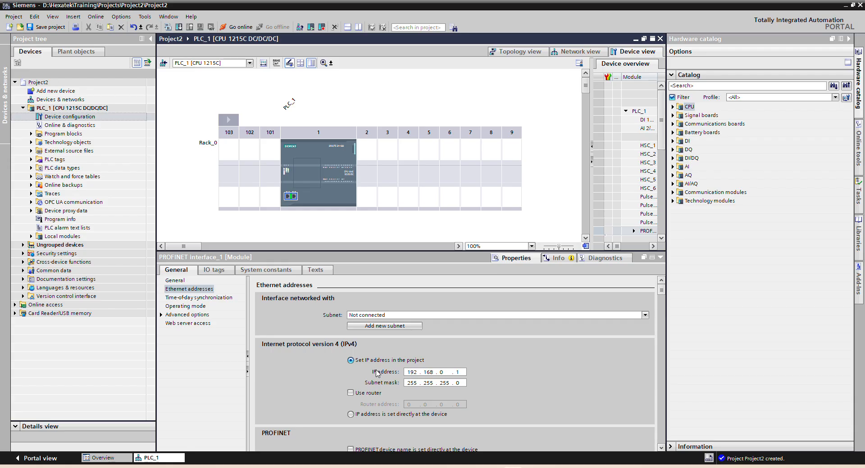
{"action": "left_click", "coordinate": [413, 373]}
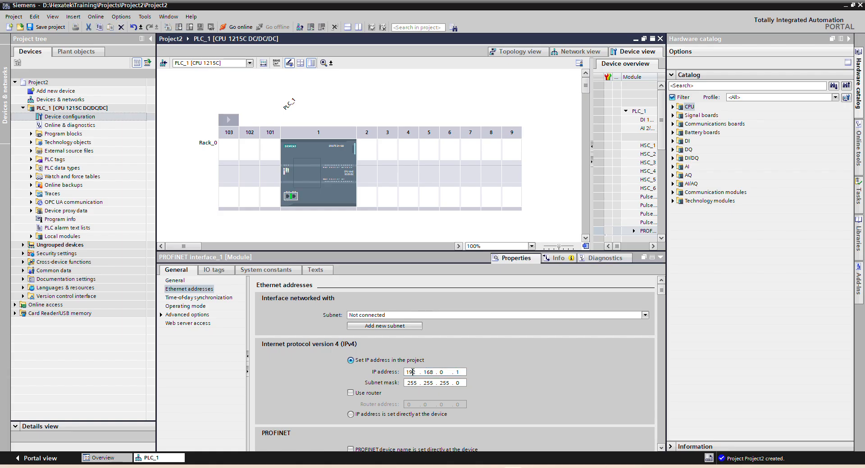
{"action": "left_click", "coordinate": [429, 372]}
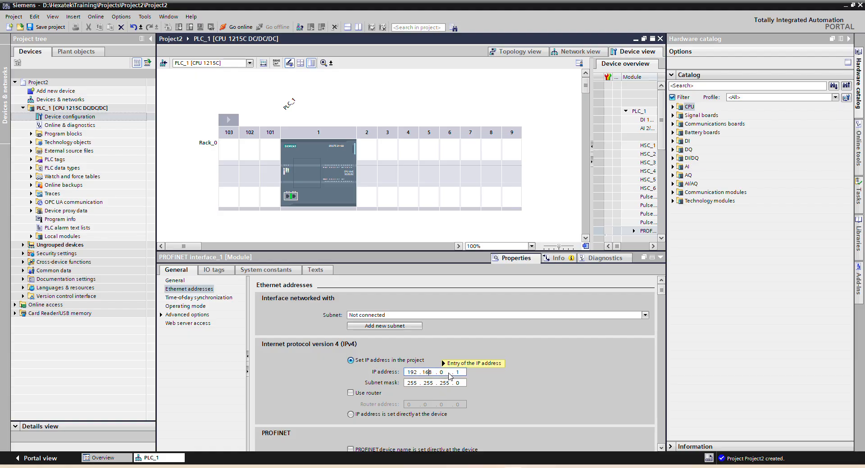
{"action": "type", "text": "1"}
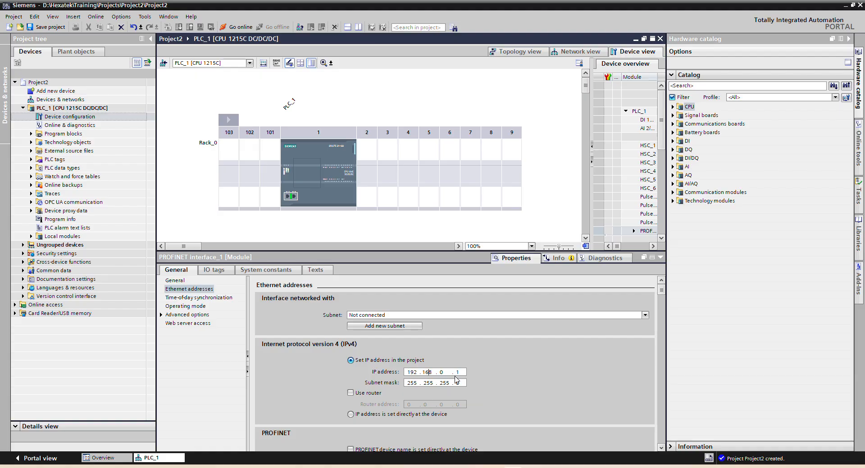
Step: View the project's devices in the network view and close that editor again
{"action": "left_click", "coordinate": [334, 207]}
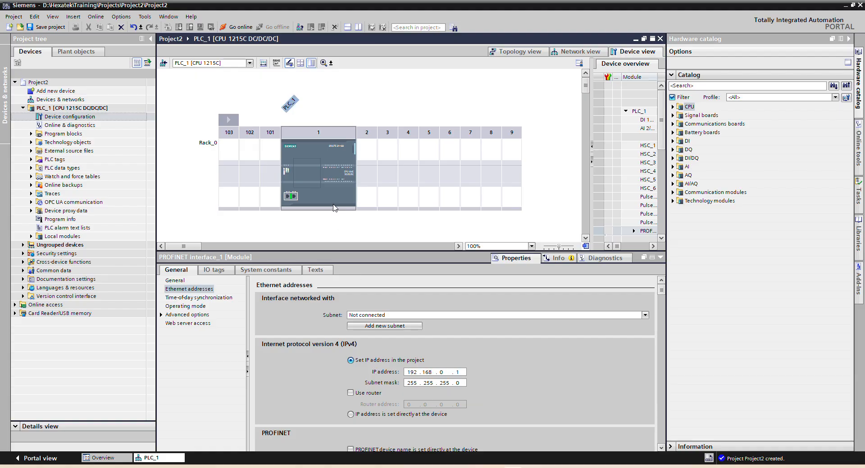
{"action": "double_click", "coordinate": [66, 99]}
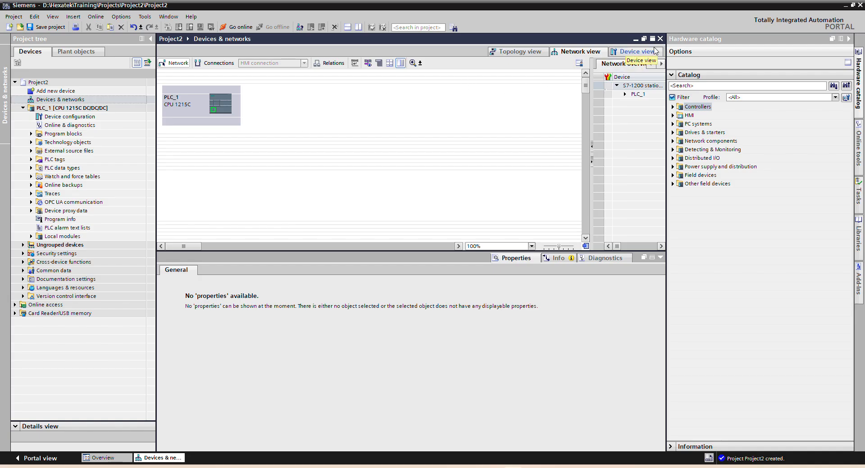
{"action": "left_click", "coordinate": [660, 39]}
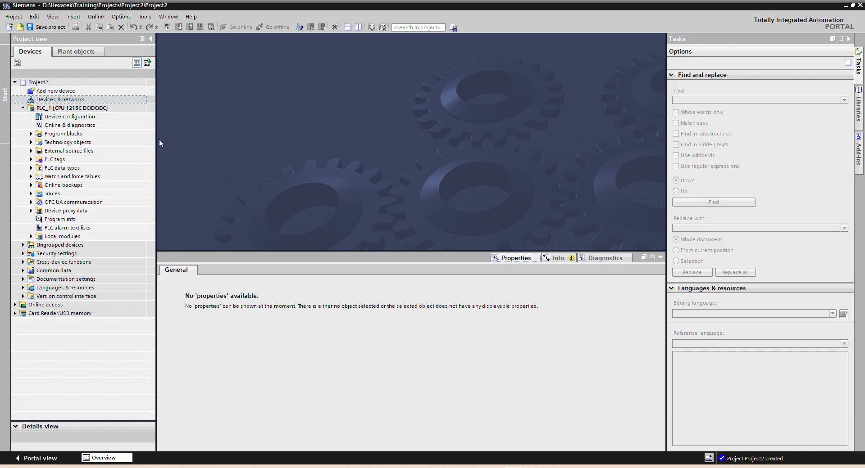
Step: Add a 12" SIMATIC Comfort Panel TP1200 Comfort, article 6AV2 124-0MC01-0AX0, to the project as a new HMI device
{"action": "double_click", "coordinate": [63, 91]}
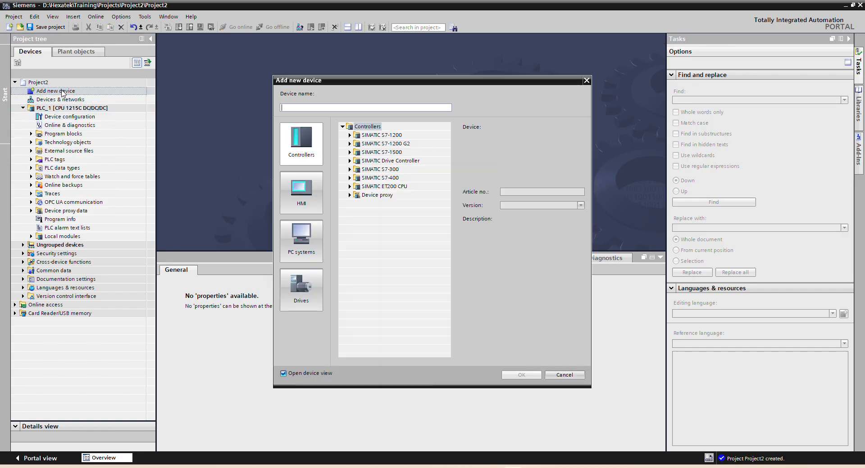
{"action": "left_click", "coordinate": [301, 192]}
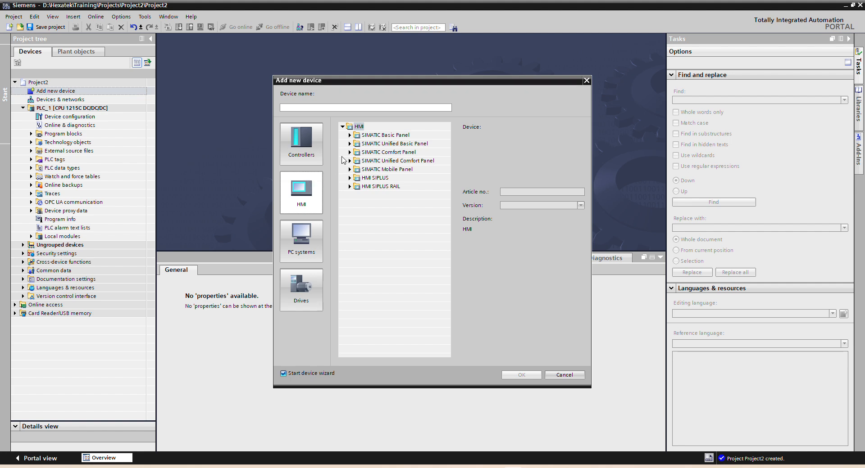
{"action": "left_click", "coordinate": [349, 152]}
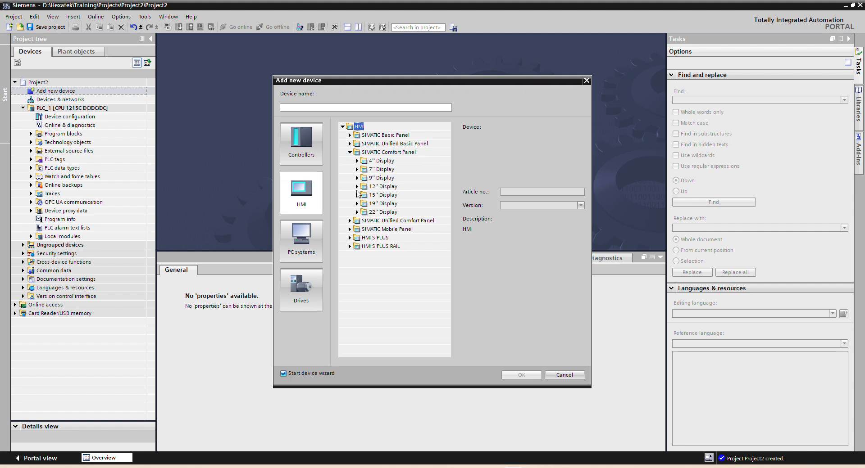
{"action": "left_click", "coordinate": [357, 186]}
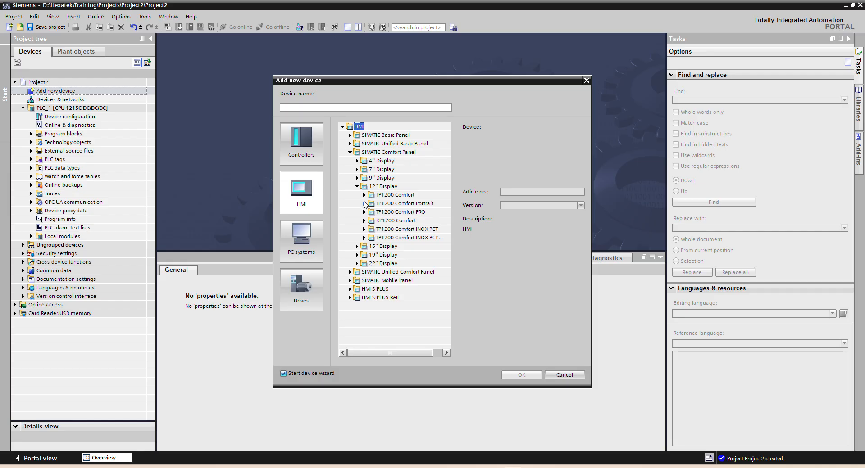
{"action": "left_click", "coordinate": [364, 195]}
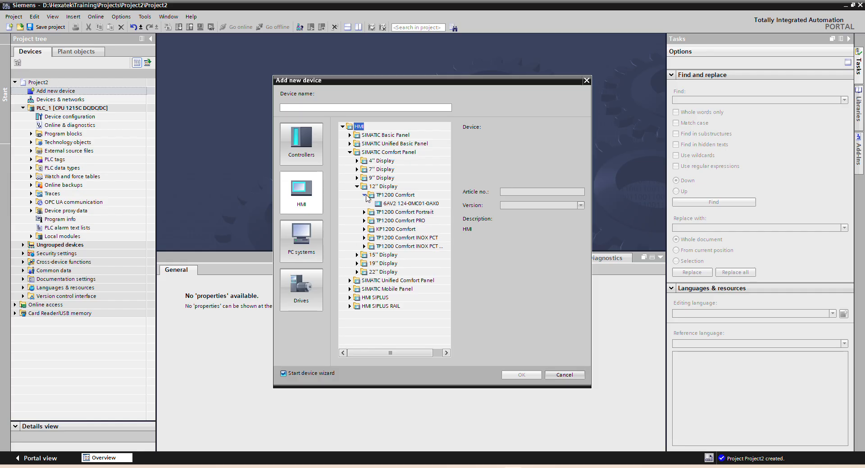
{"action": "left_click", "coordinate": [377, 205]}
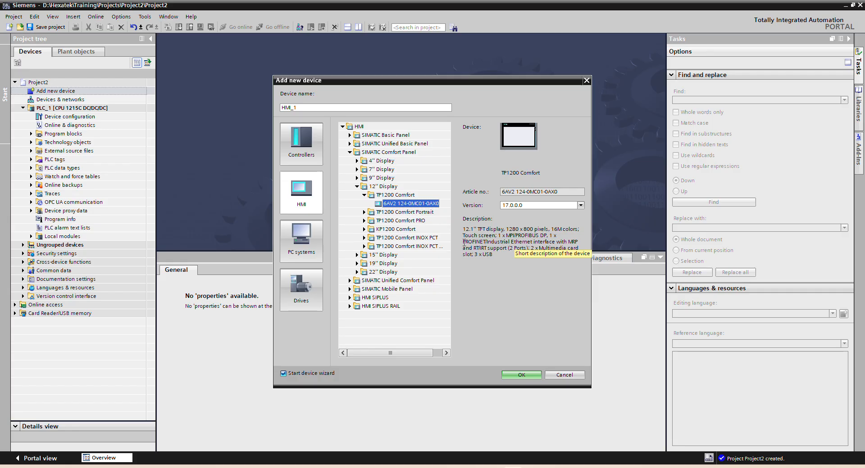
{"action": "left_click", "coordinate": [517, 377]}
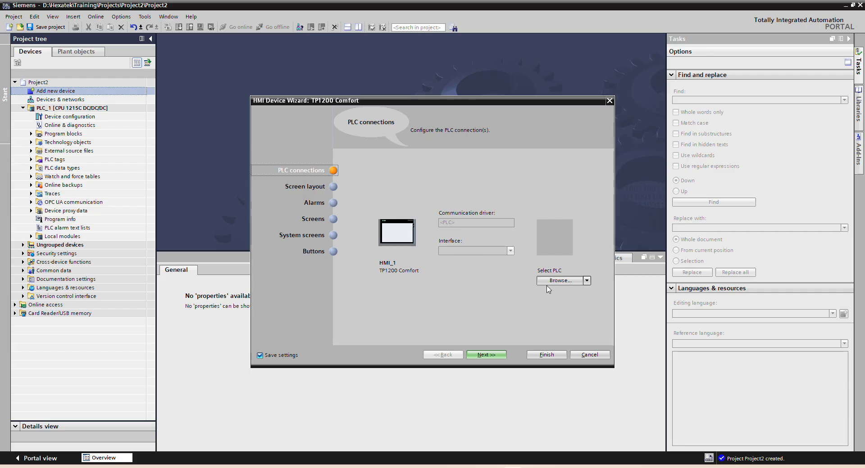
Step: Connect the HMI panel to PLC_1 in the device wizard and accept the PLC connection settings
{"action": "left_click", "coordinate": [587, 281]}
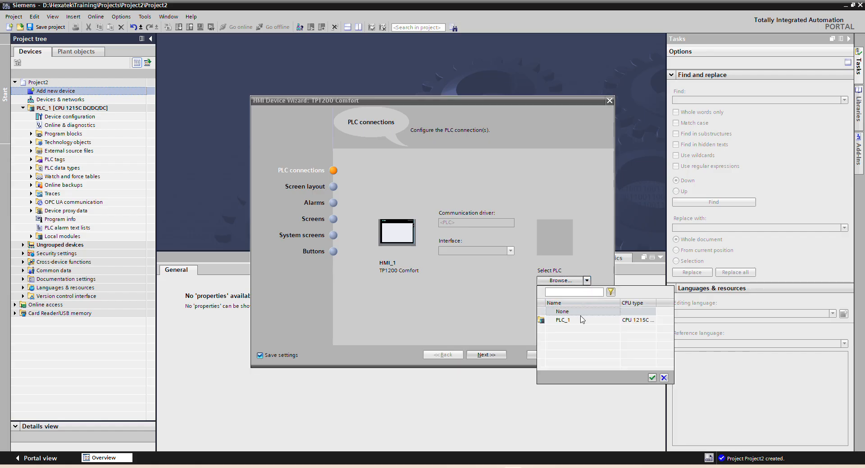
{"action": "left_click", "coordinate": [564, 320]}
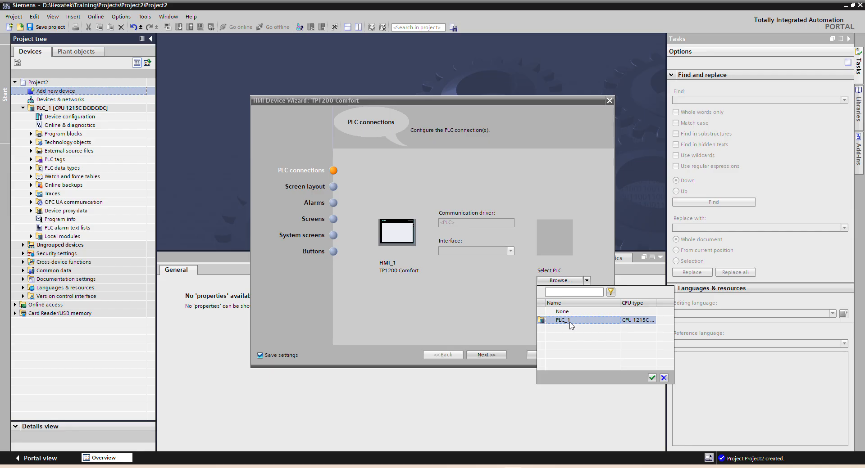
{"action": "left_click", "coordinate": [651, 378]}
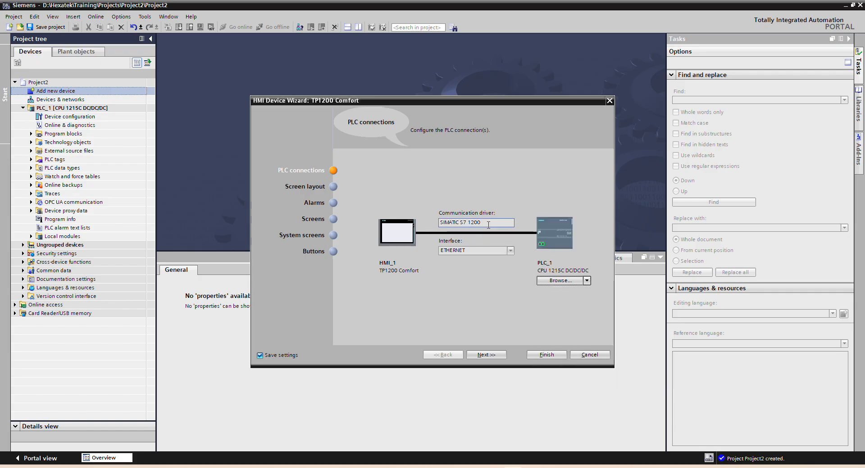
{"action": "left_click_drag", "start_coordinate": [488, 225], "coordinate": [439, 224]}
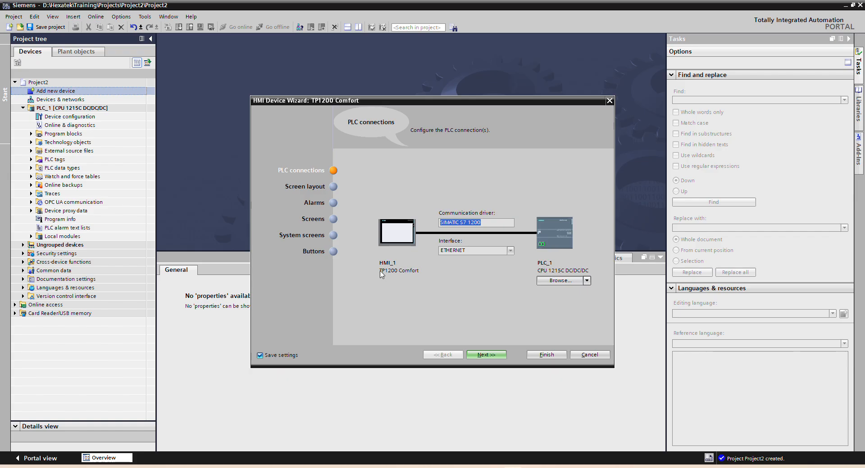
{"action": "left_click", "coordinate": [487, 354]}
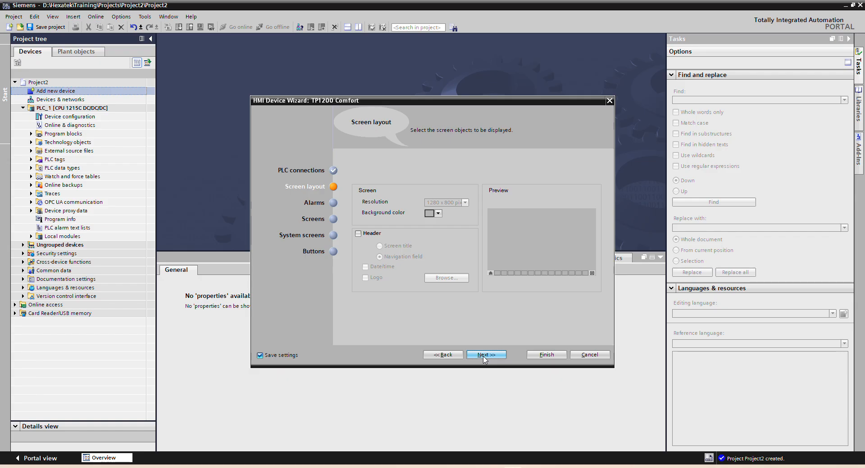
Step: Accept the default screen layout, alarms, screens, system screens and buttons, and finish the HMI device wizard
{"action": "left_click", "coordinate": [483, 357]}
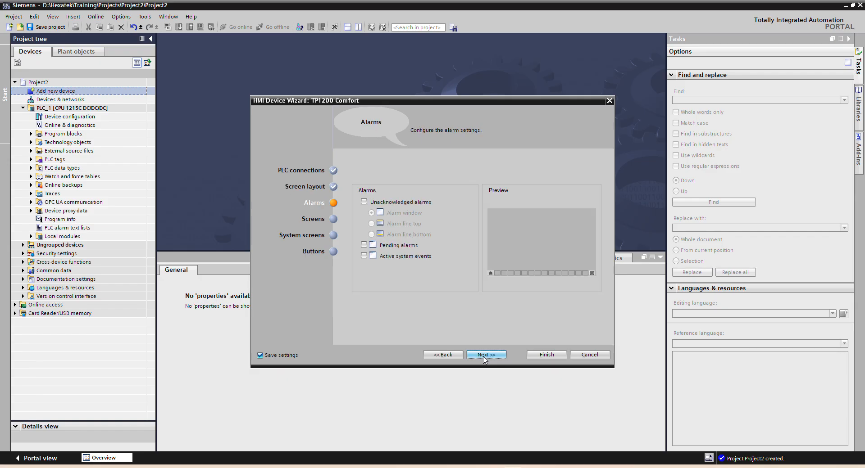
{"action": "left_click", "coordinate": [483, 357]}
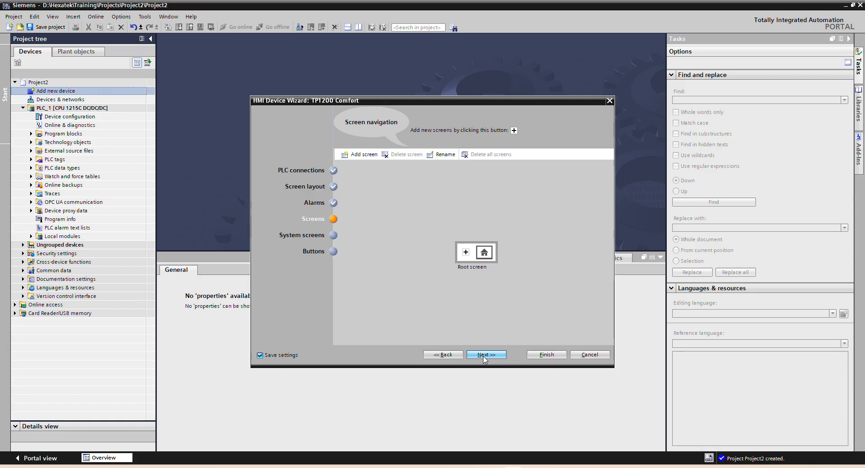
{"action": "left_click", "coordinate": [483, 357]}
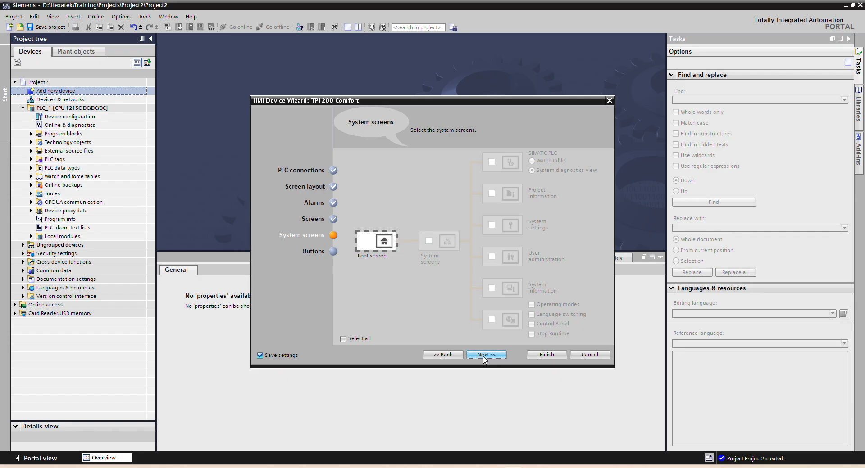
{"action": "left_click", "coordinate": [483, 356]}
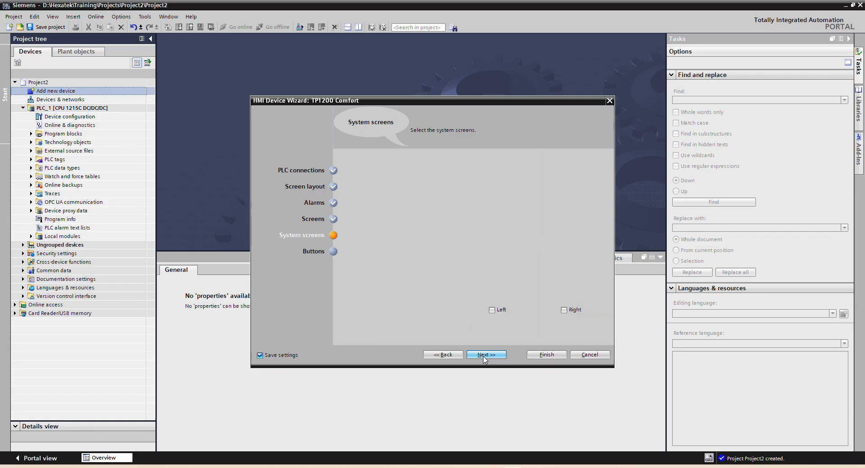
{"action": "left_click", "coordinate": [535, 355]}
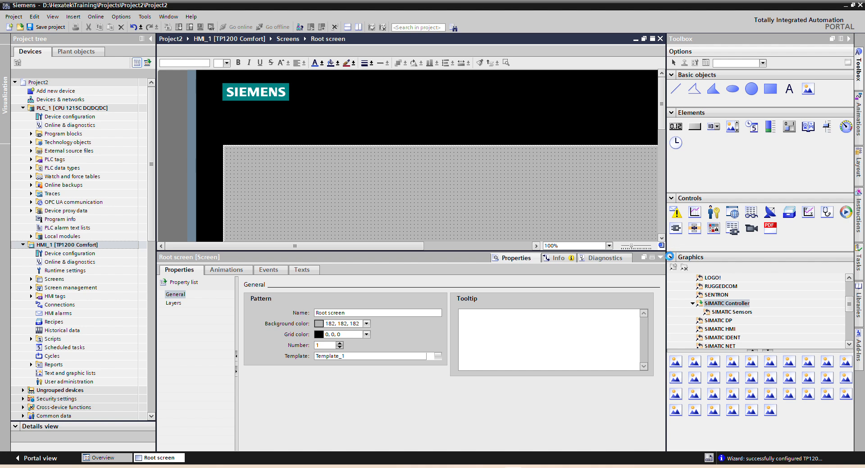
Step: Enlarge the work area by collapsing the properties and delete the welcome text from the HMI's root screen
{"action": "left_click", "coordinate": [660, 258]}
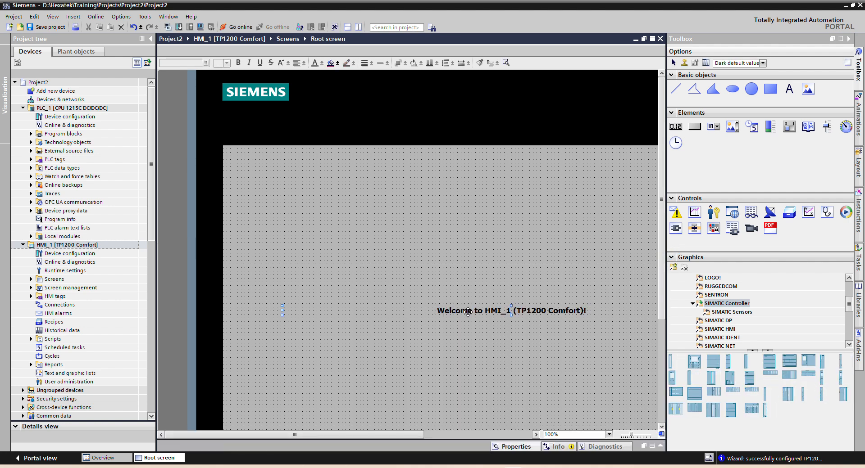
{"action": "left_click", "coordinate": [467, 311]}
{"action": "key", "text": "Delete"}
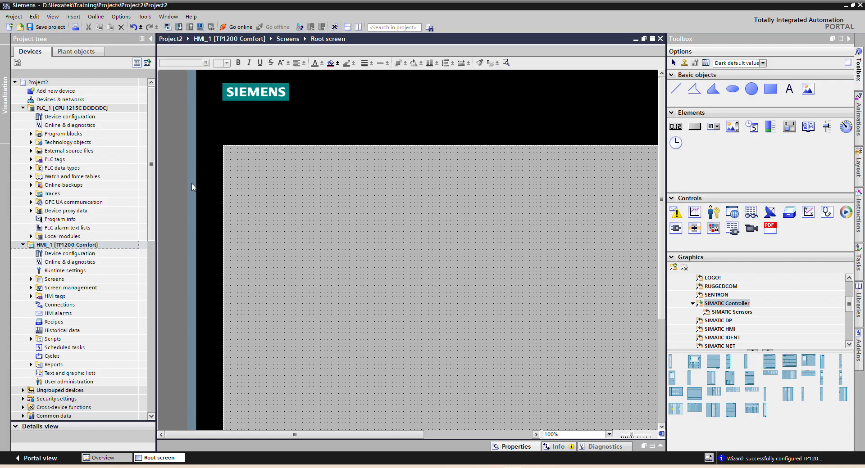
Step: Add a global data block with the default name to PLC_1's program blocks and start a new entry in it
{"action": "left_click", "coordinate": [32, 133]}
{"action": "left_click", "coordinate": [74, 143]}
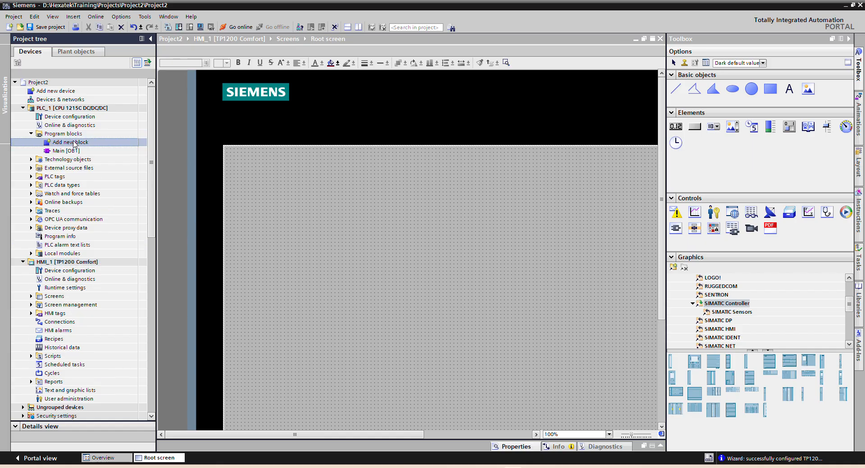
{"action": "double_click", "coordinate": [74, 142]}
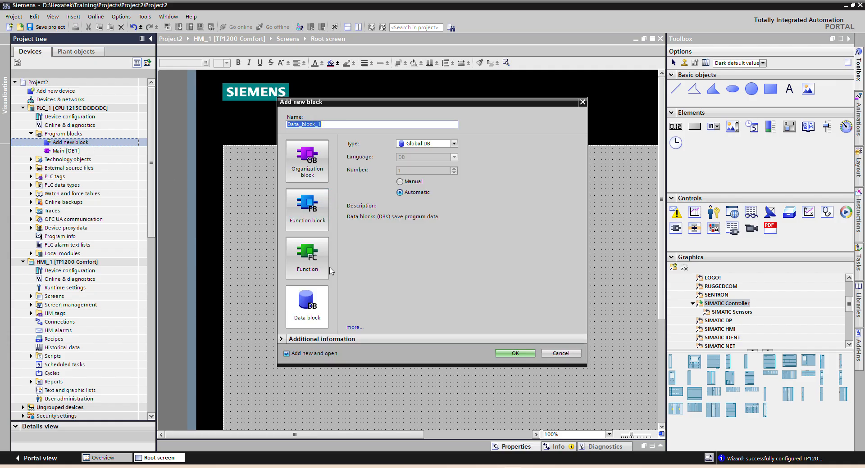
{"action": "left_click", "coordinate": [313, 320]}
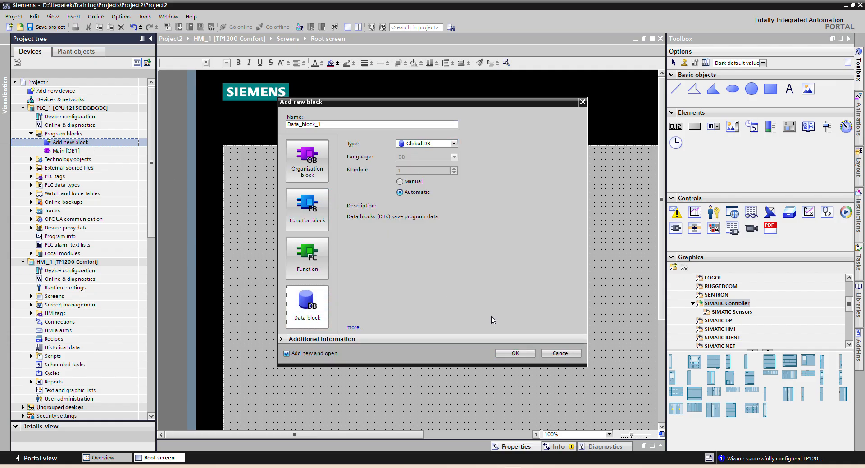
{"action": "left_click", "coordinate": [523, 354]}
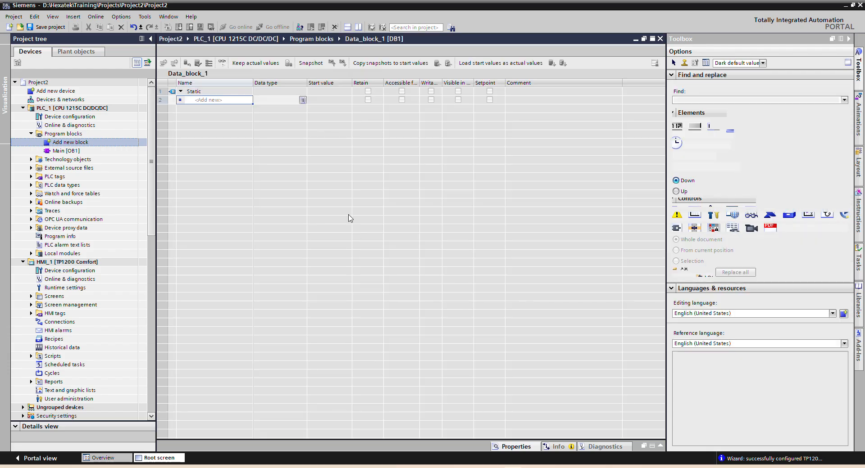
{"action": "left_click", "coordinate": [240, 102]}
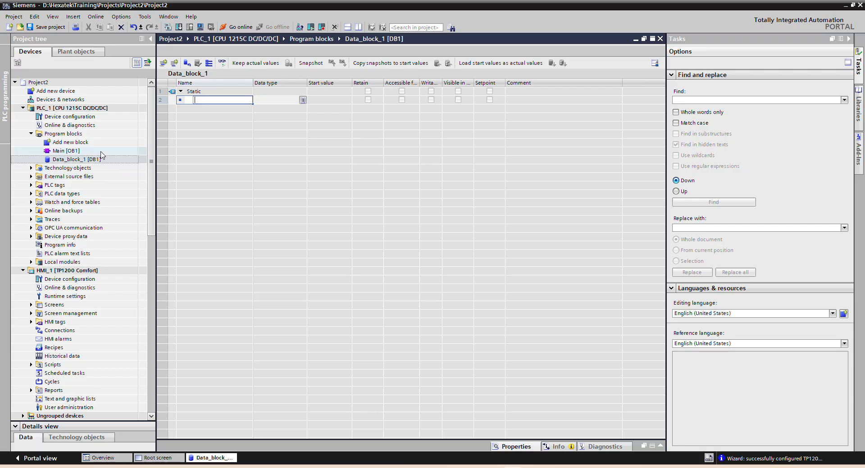
Step: Open the network view and inspect the PN/IE_1 subnet between PLC_1 and HMI_1
{"action": "double_click", "coordinate": [66, 100]}
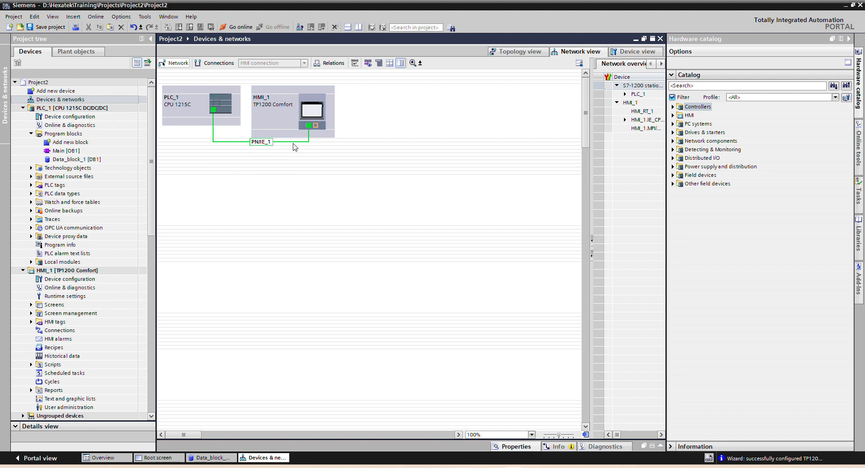
{"action": "left_click", "coordinate": [267, 144]}
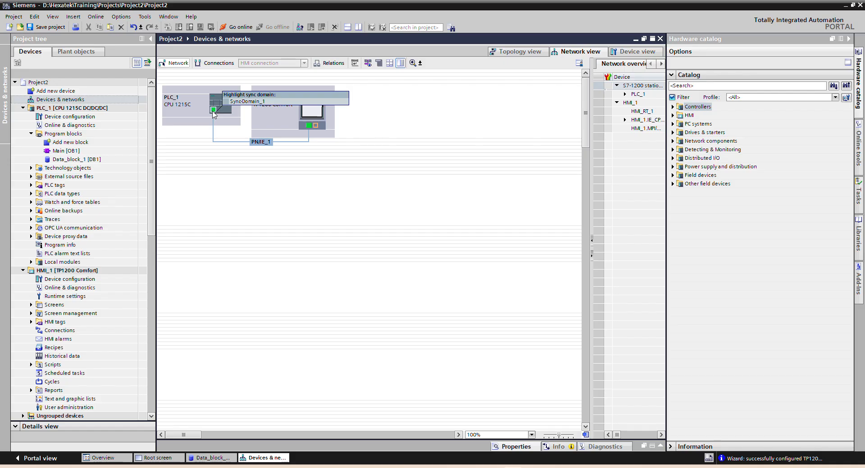
Step: Close the network view and add a tag named Real1 with data type Real to Data_block_1
{"action": "left_click_drag", "start_coordinate": [213, 113], "coordinate": [392, 118]}
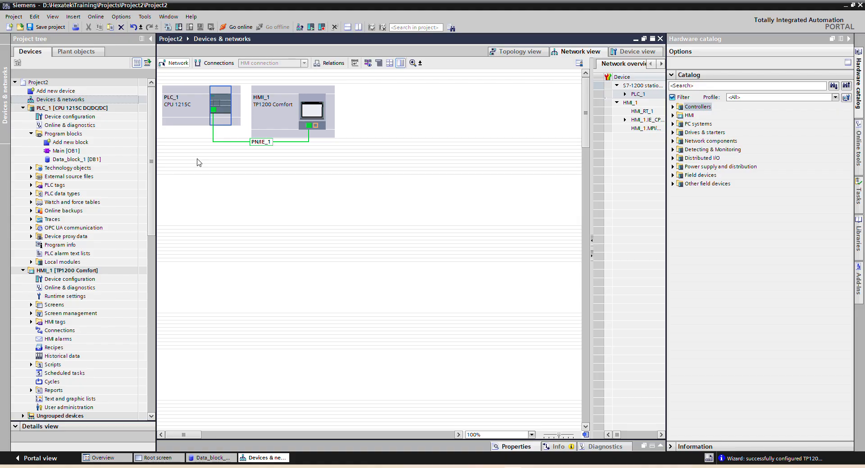
{"action": "left_click", "coordinate": [660, 39]}
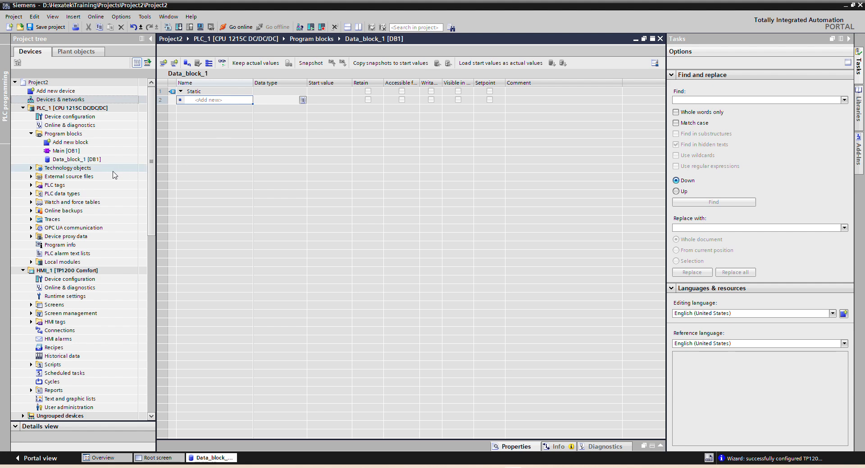
{"action": "left_click", "coordinate": [231, 100]}
{"action": "type", "text": "Rea"}
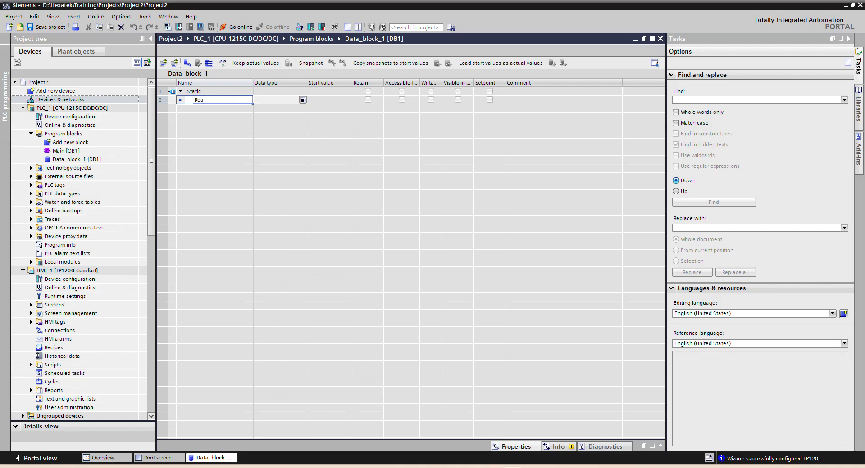
{"action": "type", "text": "l1"}
{"action": "key", "text": "Return"}
{"action": "left_click", "coordinate": [265, 100]}
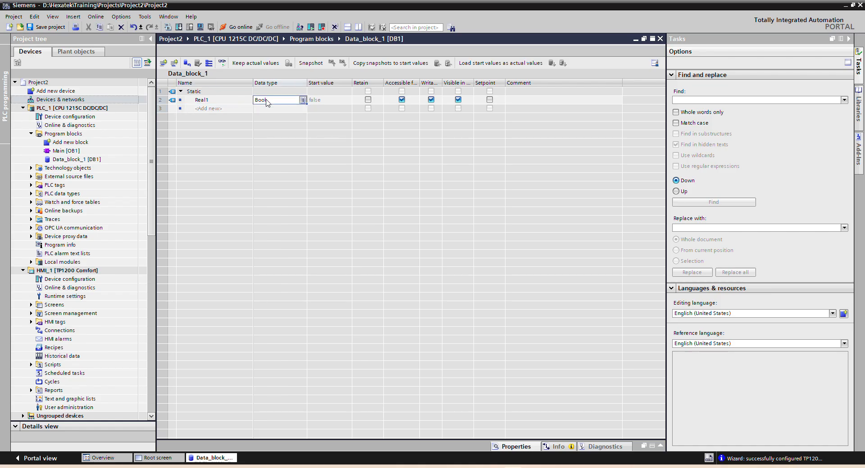
{"action": "type", "text": "re"}
{"action": "left_click", "coordinate": [267, 108]}
Step: Add a tag named Int1 with data type Int to Data_block_1
{"action": "left_click", "coordinate": [226, 110]}
{"action": "type", "text": "Int"}
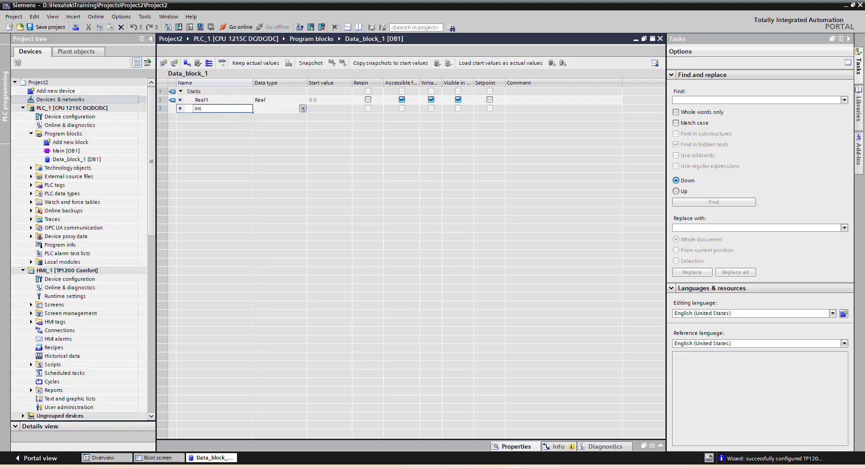
{"action": "type", "text": "1"}
{"action": "left_click", "coordinate": [271, 111]}
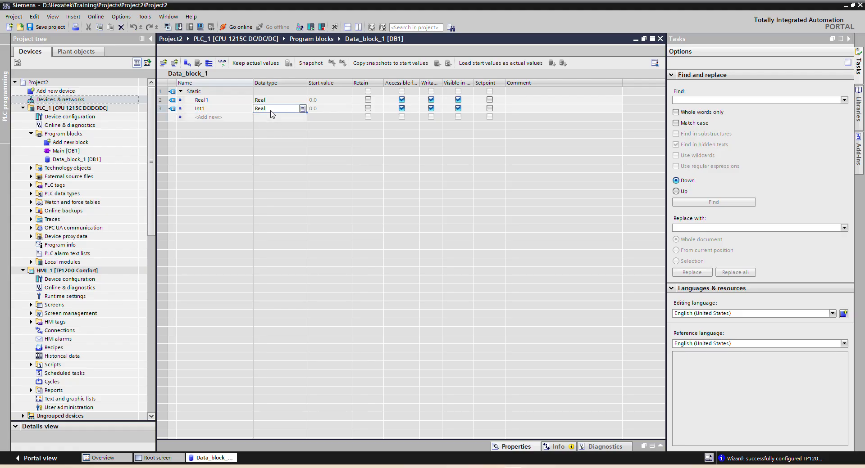
{"action": "double_click", "coordinate": [271, 110]}
{"action": "type", "text": "i"}
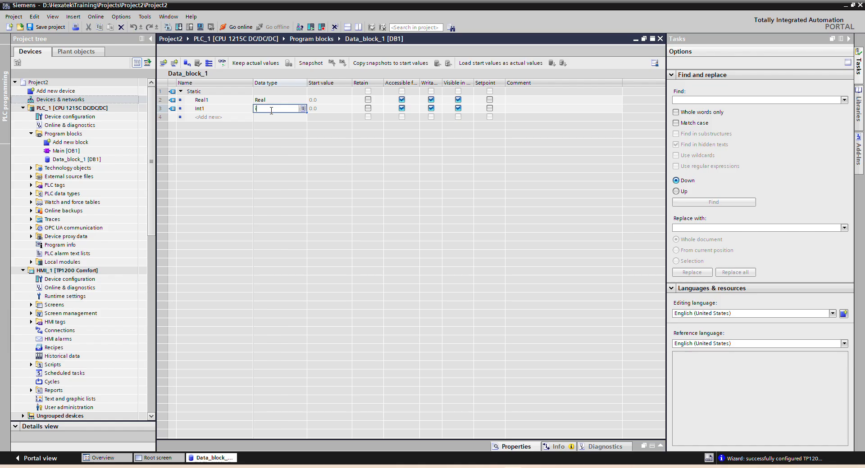
{"action": "type", "text": "nt"}
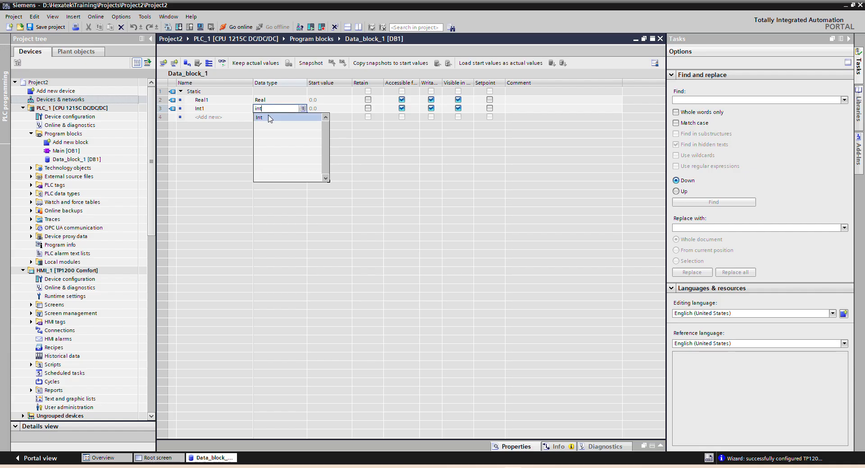
{"action": "left_click", "coordinate": [270, 117]}
Step: Add a tag named Bool1 with data type Bool to Data_block_1
{"action": "left_click", "coordinate": [233, 118]}
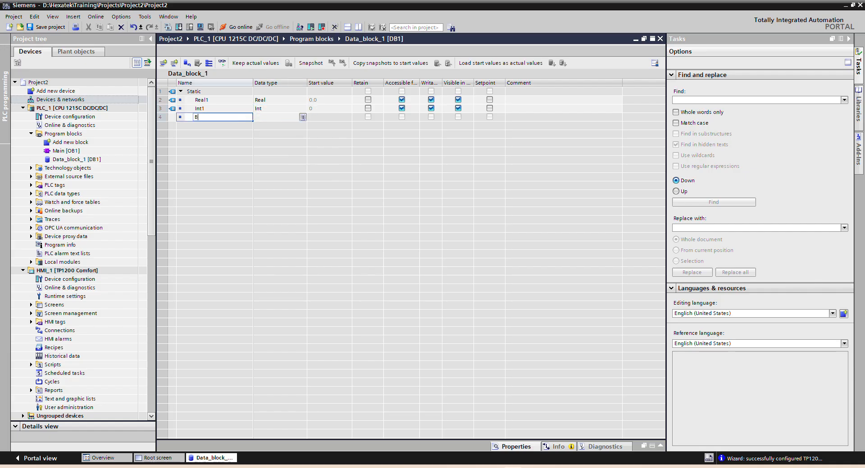
{"action": "type", "text": "Bool1"}
{"action": "key", "text": "Return"}
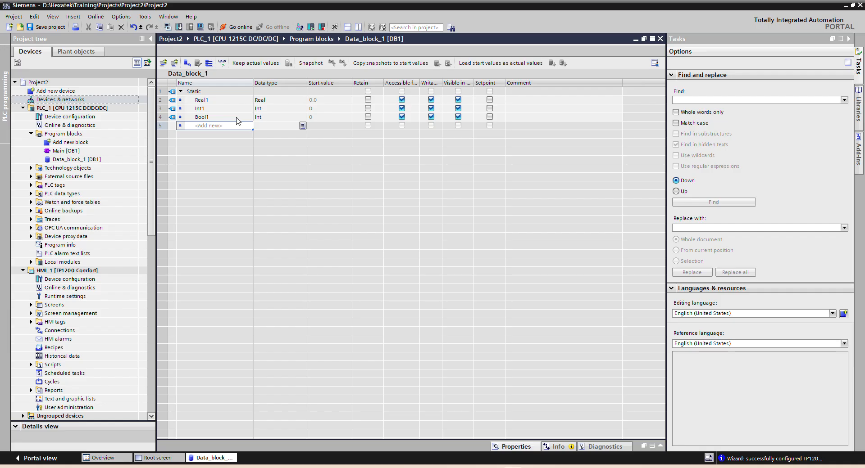
{"action": "left_click", "coordinate": [273, 118]}
{"action": "type", "text": "b"}
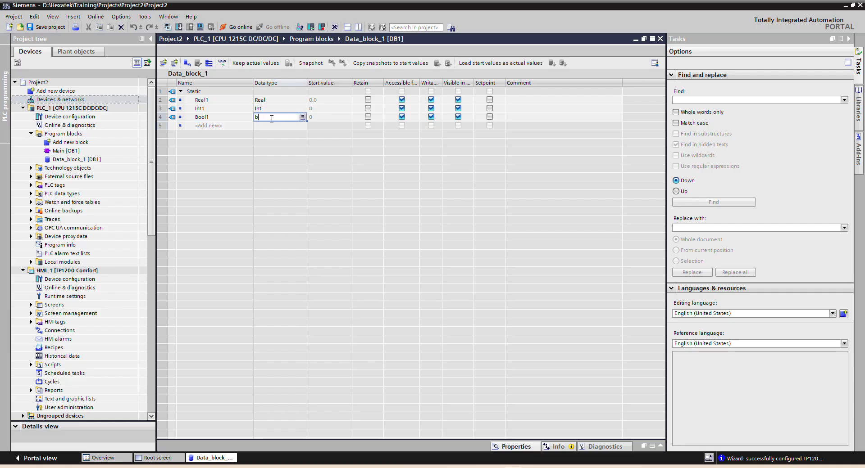
{"action": "left_click", "coordinate": [270, 127]}
Step: Add a tag named Text1 with data type String to Data_block_1
{"action": "left_click", "coordinate": [216, 127]}
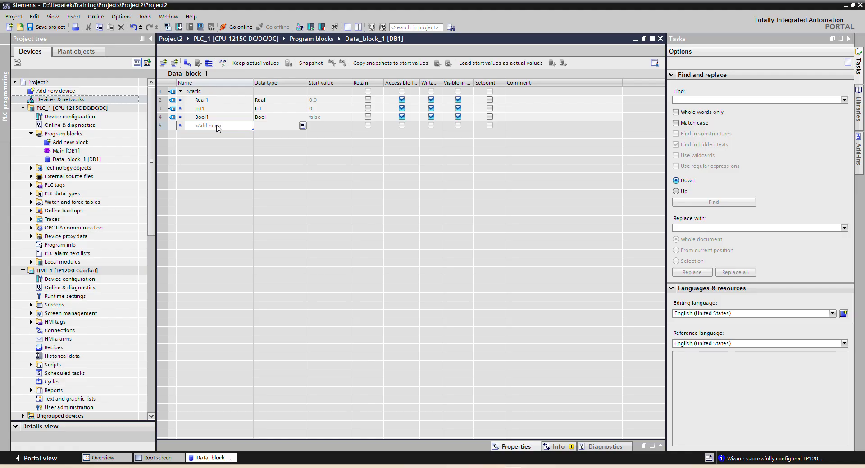
{"action": "type", "text": "Text1"}
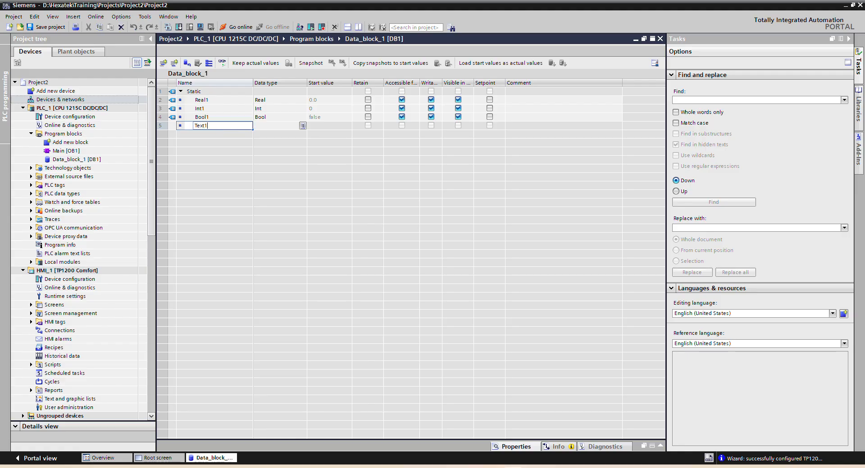
{"action": "key", "text": "Return"}
{"action": "left_click", "coordinate": [271, 127]}
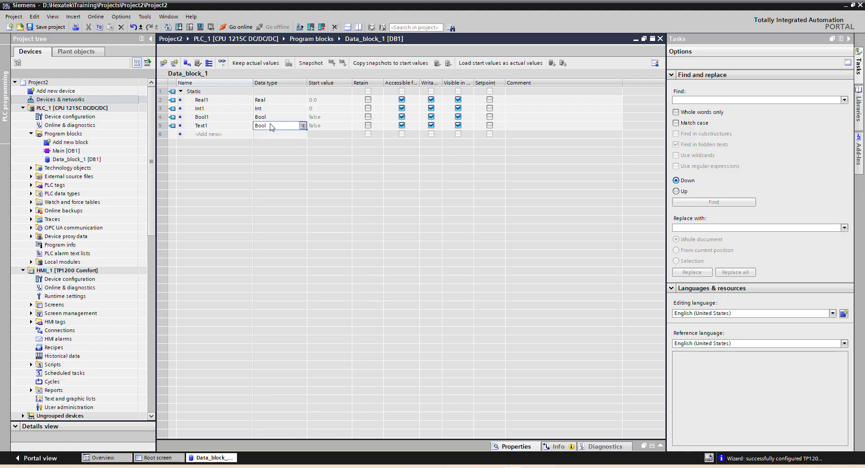
{"action": "type", "text": "str"}
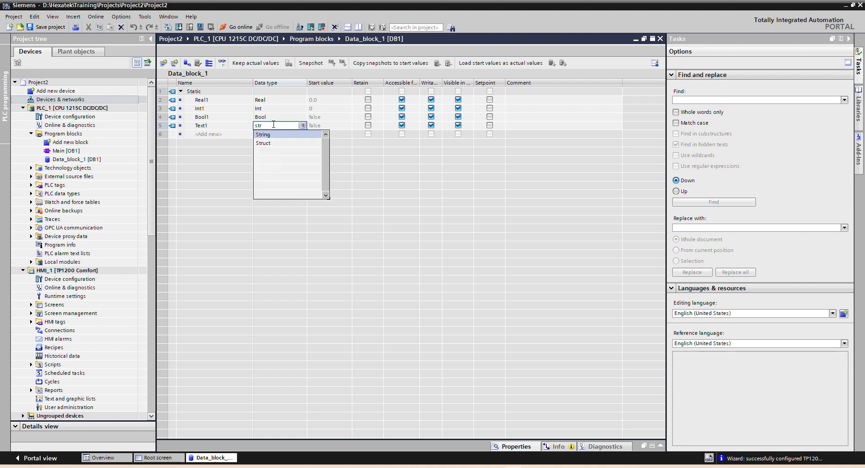
{"action": "left_click", "coordinate": [274, 135]}
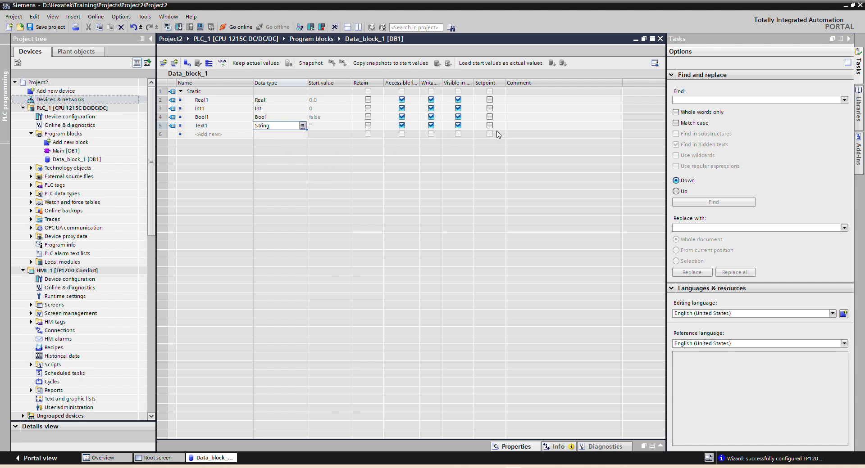
Step: Close Data_block_1 and reopen it from PLC_1's program blocks
{"action": "left_click", "coordinate": [660, 39]}
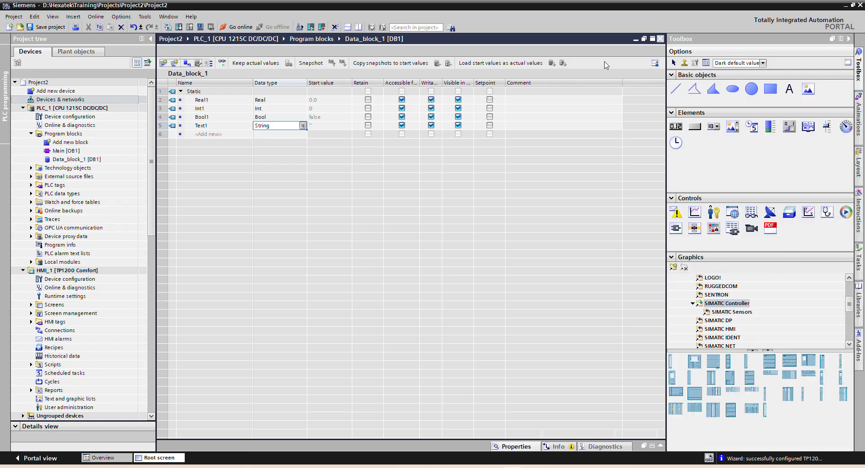
{"action": "left_click", "coordinate": [66, 160]}
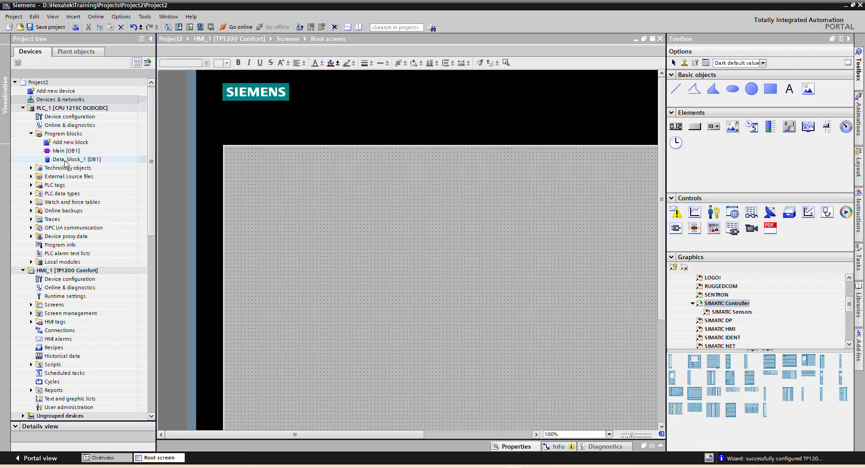
{"action": "double_click", "coordinate": [65, 160]}
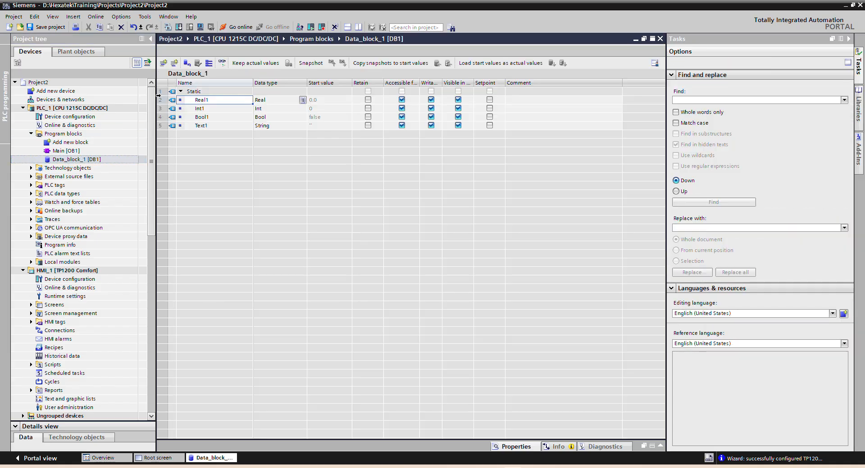
Step: Start the PLC simulation with simulation support enabled, and add and power on an S7-1200 instance in S7-PLCSIM
{"action": "left_click", "coordinate": [200, 27]}
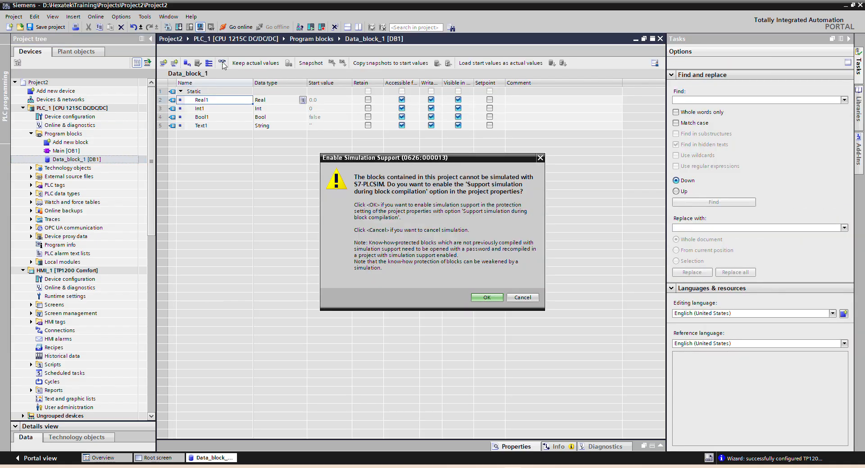
{"action": "left_click", "coordinate": [487, 297]}
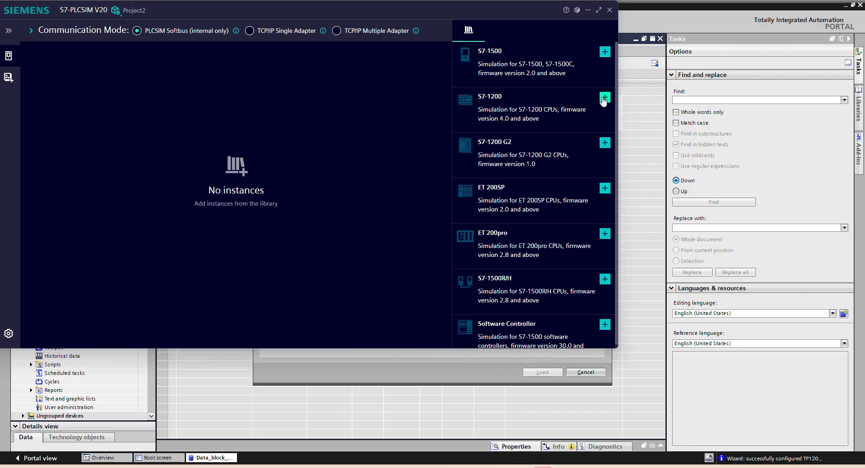
{"action": "left_click", "coordinate": [603, 98]}
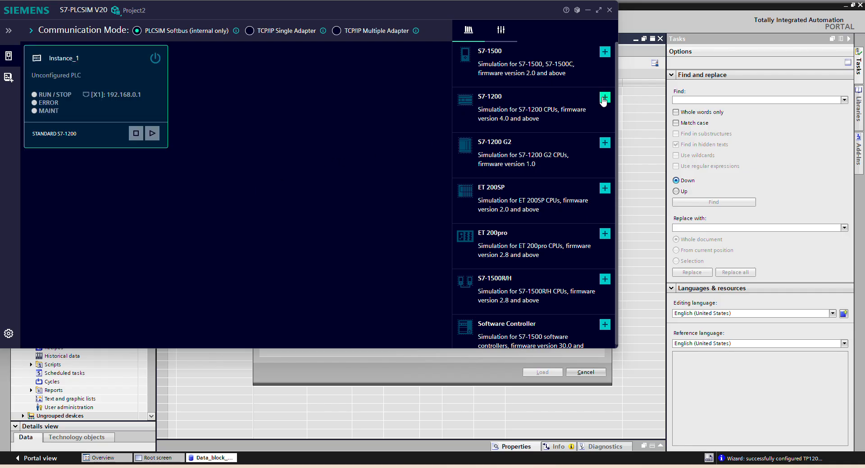
{"action": "left_click", "coordinate": [155, 58]}
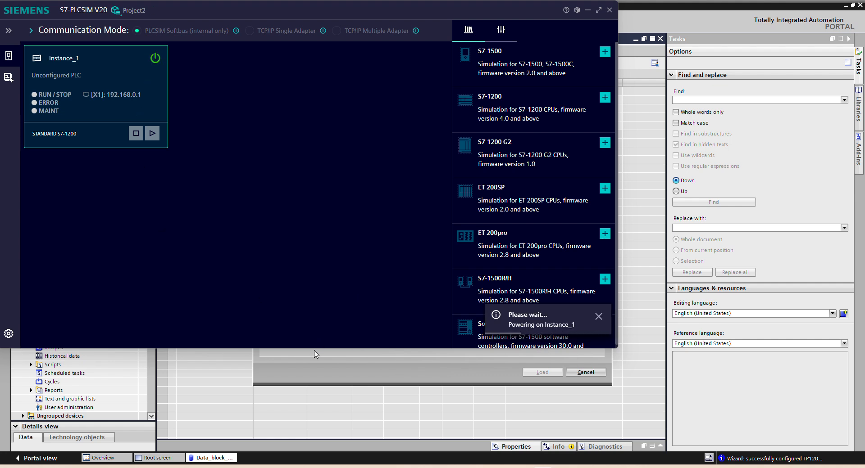
Step: Back in TIA Portal's extended download dialog, set the connection to subnet PN/IE_1 and search for the target device
{"action": "left_click", "coordinate": [357, 380]}
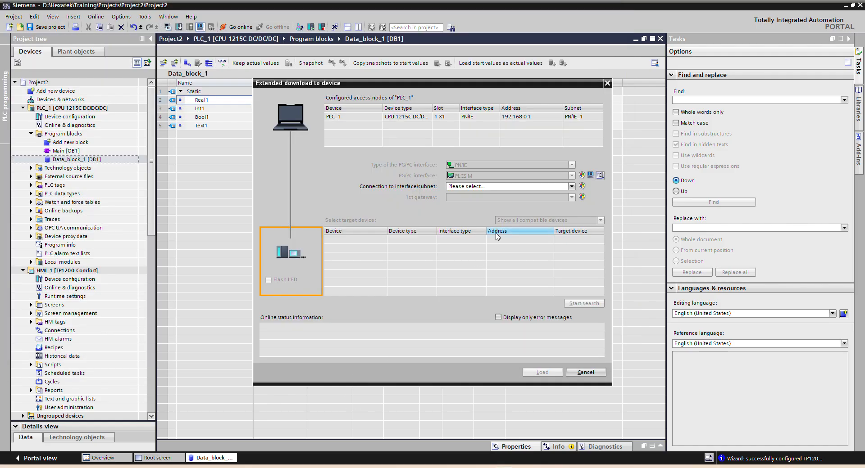
{"action": "left_click", "coordinate": [482, 187]}
{"action": "left_click", "coordinate": [478, 195]}
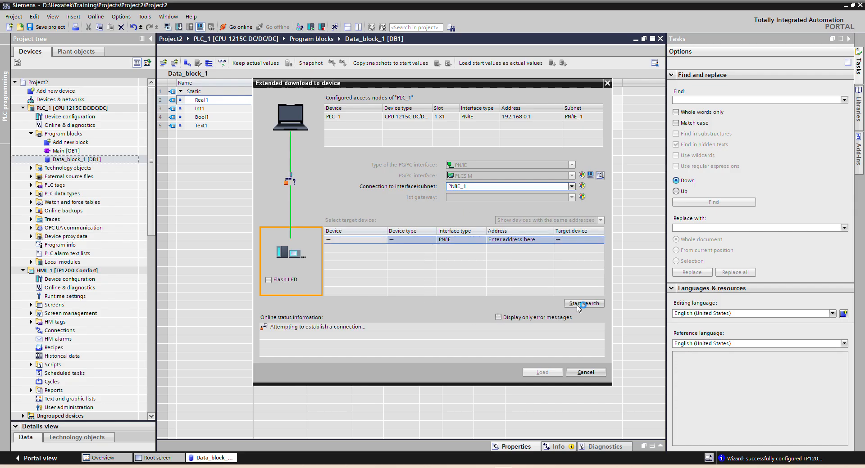
{"action": "left_click", "coordinate": [577, 305]}
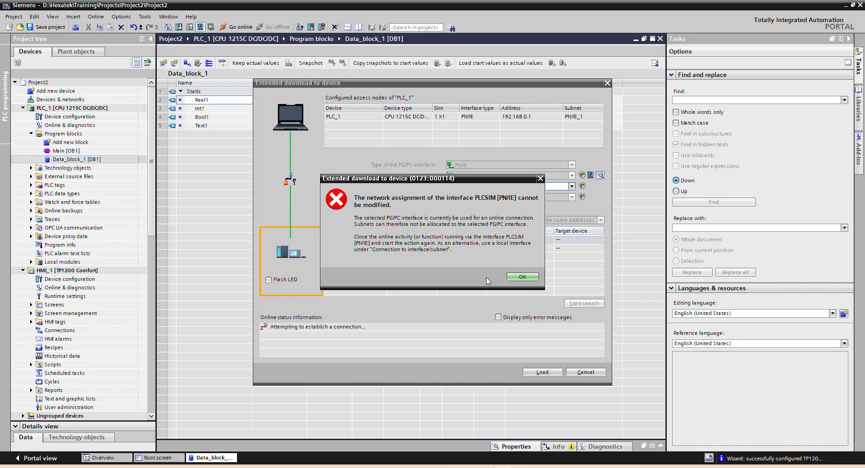
{"action": "left_click", "coordinate": [522, 278]}
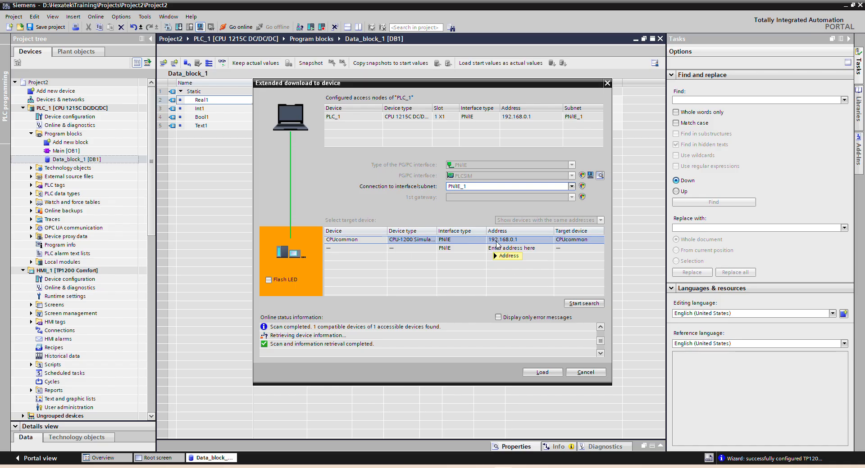
Step: Load PLC_1 to the found simulated CPU, trusting the device and declining to save the PG/PC interface settings as default
{"action": "left_click", "coordinate": [537, 374]}
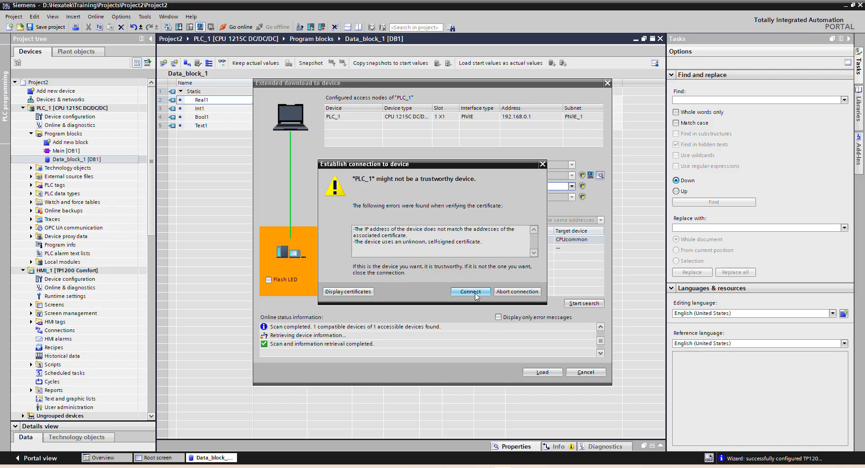
{"action": "left_click", "coordinate": [472, 294]}
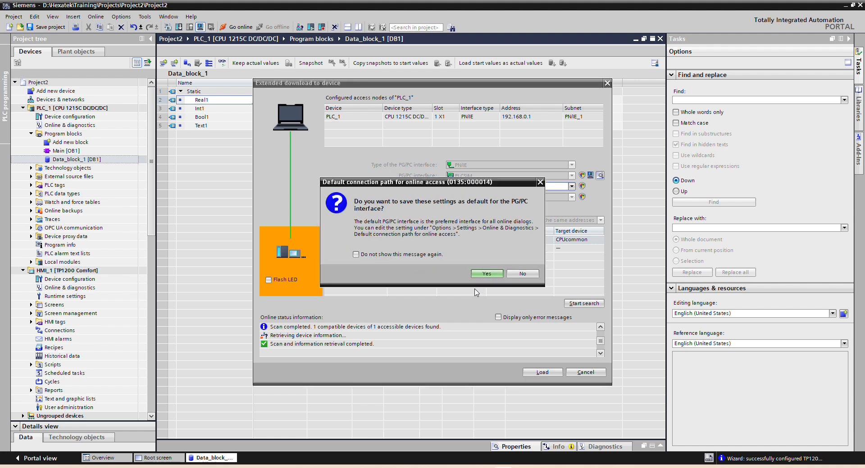
{"action": "left_click", "coordinate": [526, 276]}
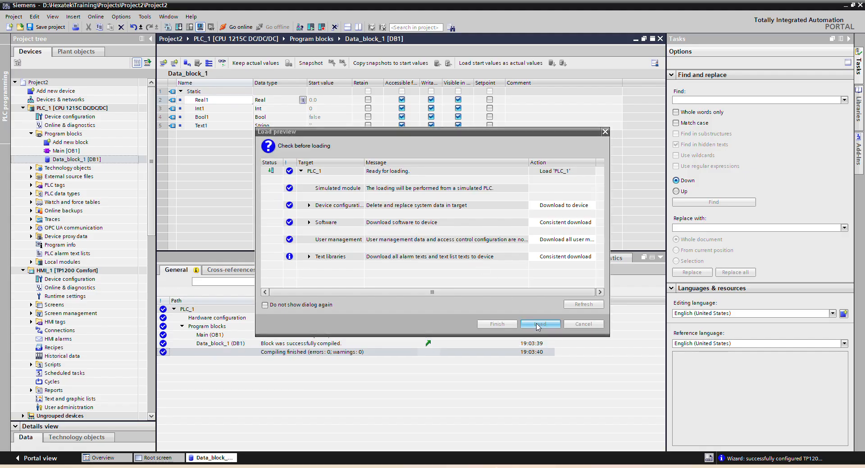
{"action": "left_click", "coordinate": [539, 325]}
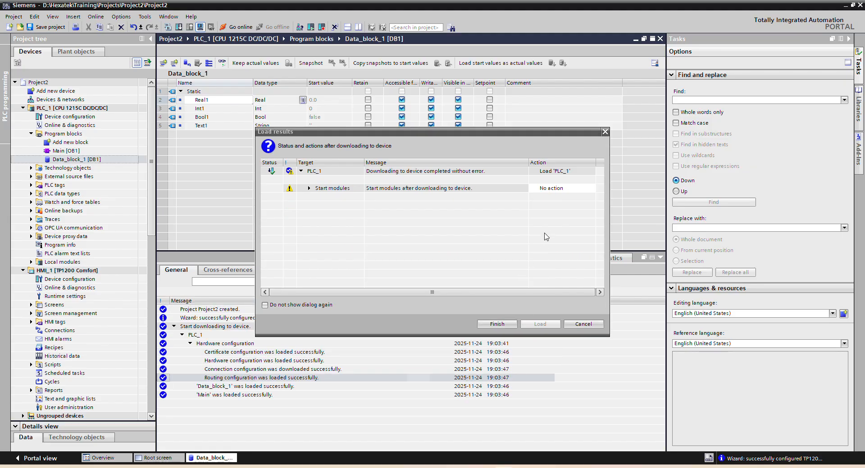
Step: Set the action after downloading PLC_1 to Start module and finish the download
{"action": "left_click", "coordinate": [564, 189]}
{"action": "left_click", "coordinate": [553, 205]}
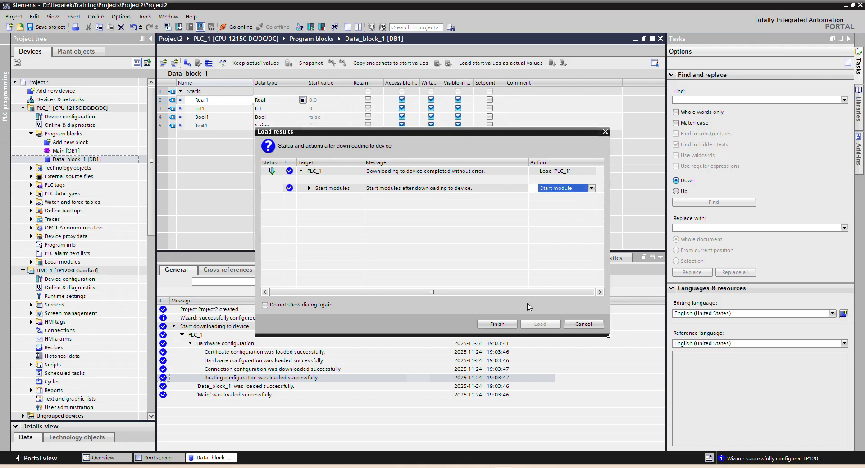
{"action": "left_click", "coordinate": [502, 325]}
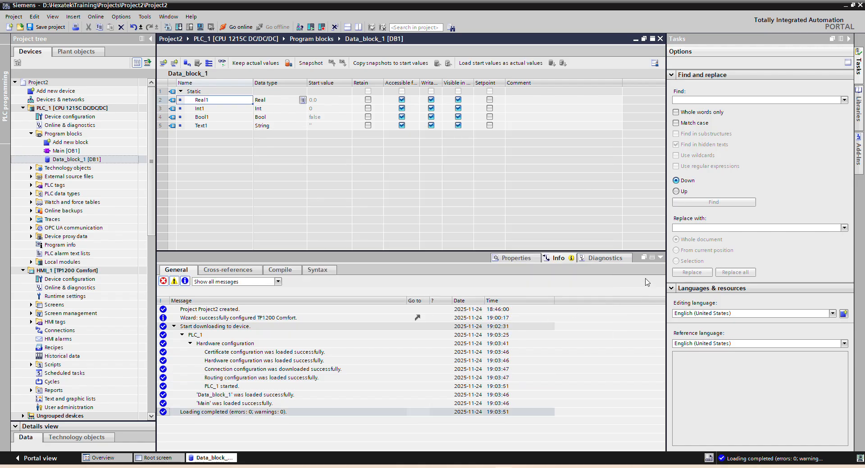
Step: Collapse the download messages and turn on online monitoring of the tags in Data_block_1
{"action": "left_click", "coordinate": [660, 257]}
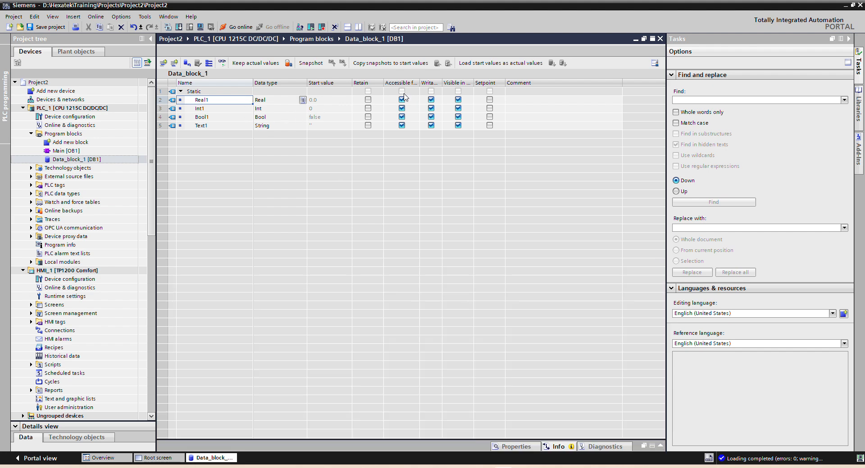
{"action": "left_click", "coordinate": [222, 63]}
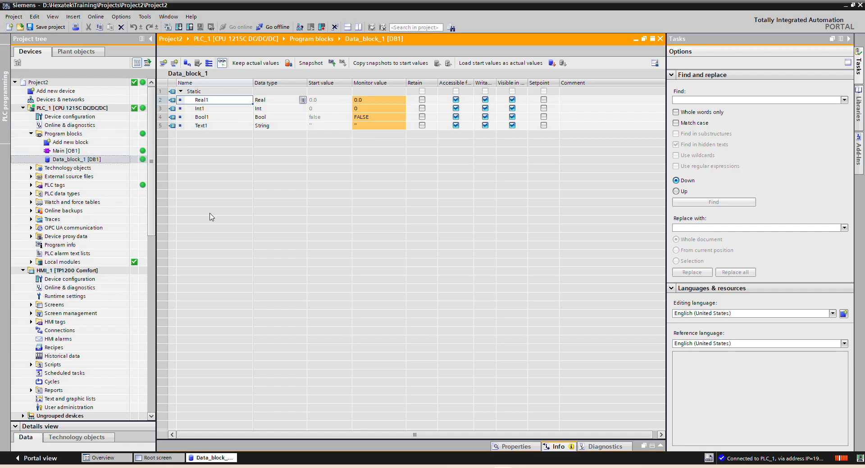
Step: Open HMI_1's Root screen and draw a small I/O field starting at about x 100, y 95
{"action": "left_click", "coordinate": [31, 305]}
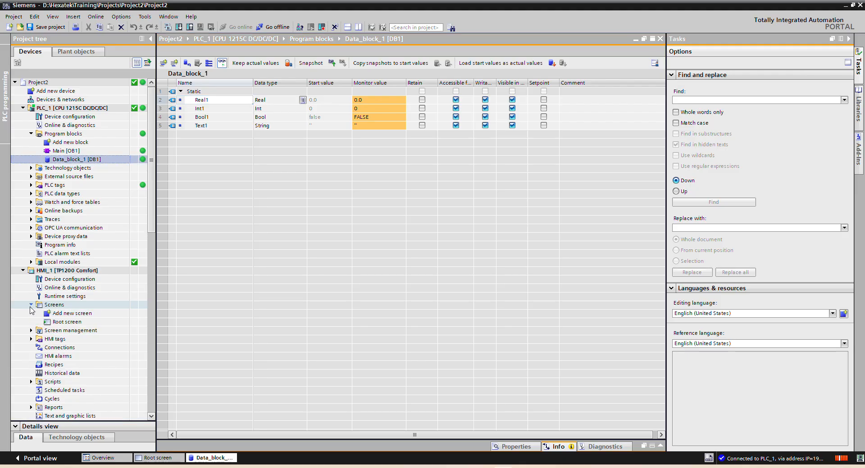
{"action": "double_click", "coordinate": [67, 322]}
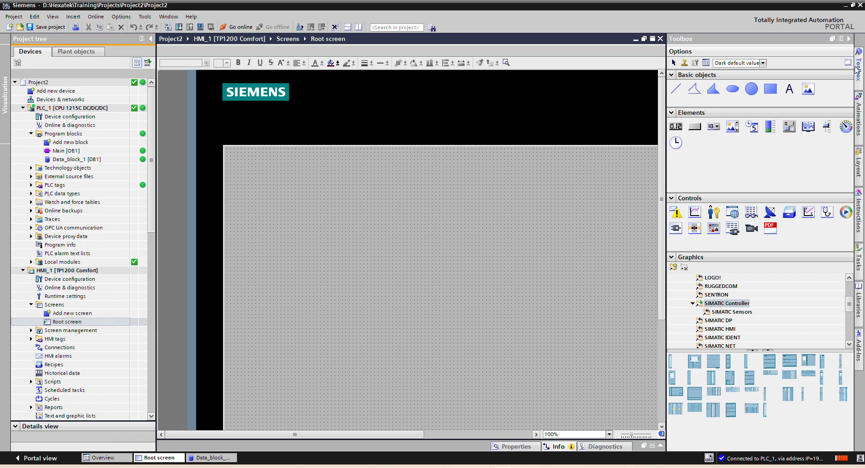
{"action": "left_click", "coordinate": [675, 127]}
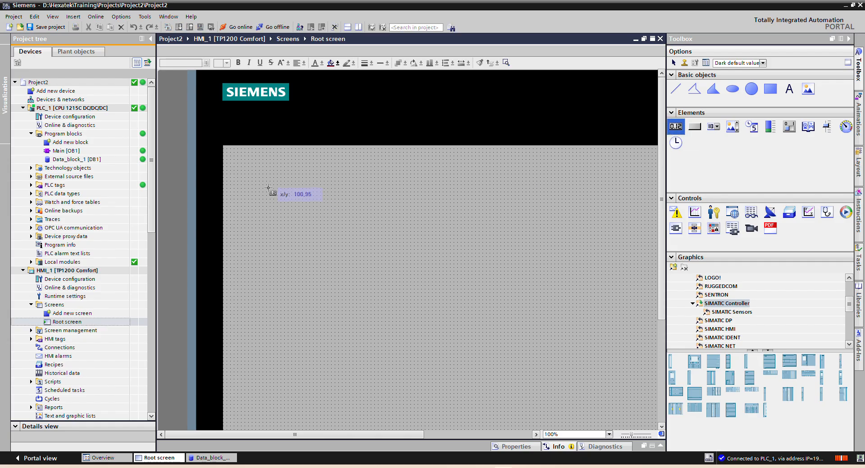
{"action": "mouse_move", "coordinate": [270, 188]}
{"action": "left_mouse_down"}
{"action": "mouse_move", "coordinate": [275, 206]}
{"action": "mouse_move", "coordinate": [308, 208]}
{"action": "left_mouse_up"}
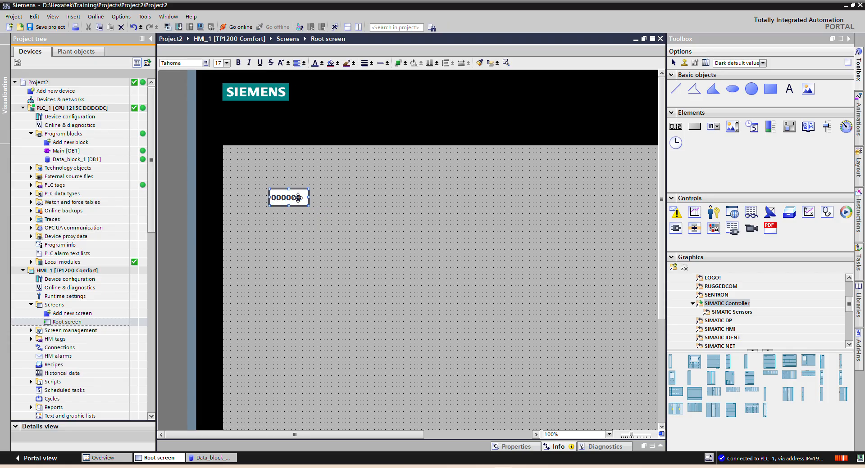
Step: Link the new I/O field's process tag to Real1 in PLC_1's Data_block_1
{"action": "right_click", "coordinate": [295, 198]}
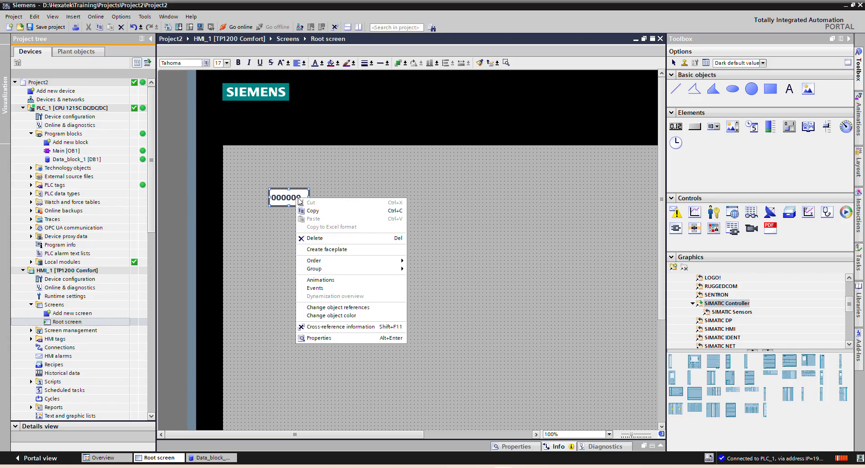
{"action": "left_click", "coordinate": [368, 338]}
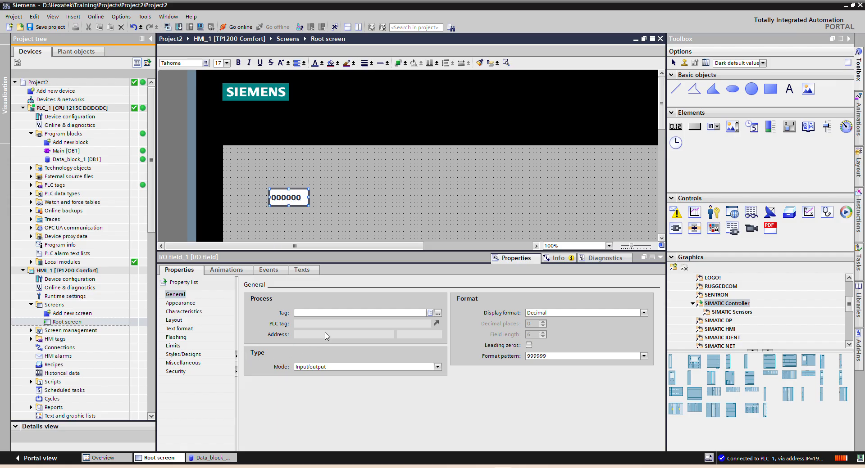
{"action": "left_click", "coordinate": [439, 313]}
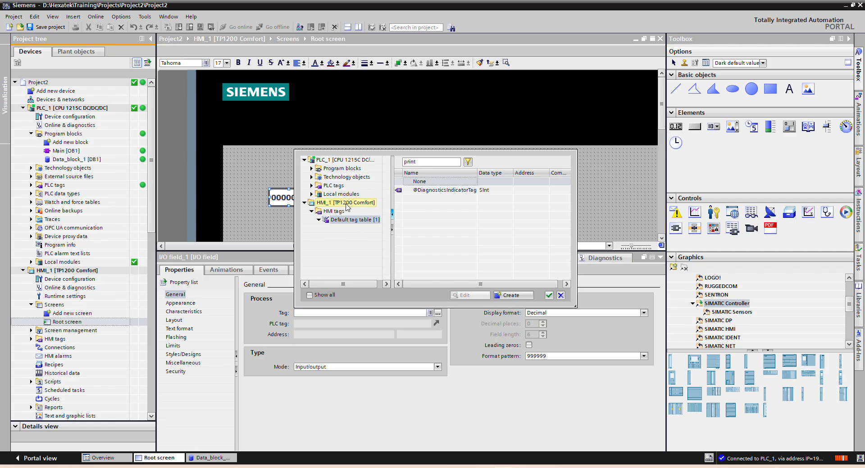
{"action": "left_click", "coordinate": [311, 169]}
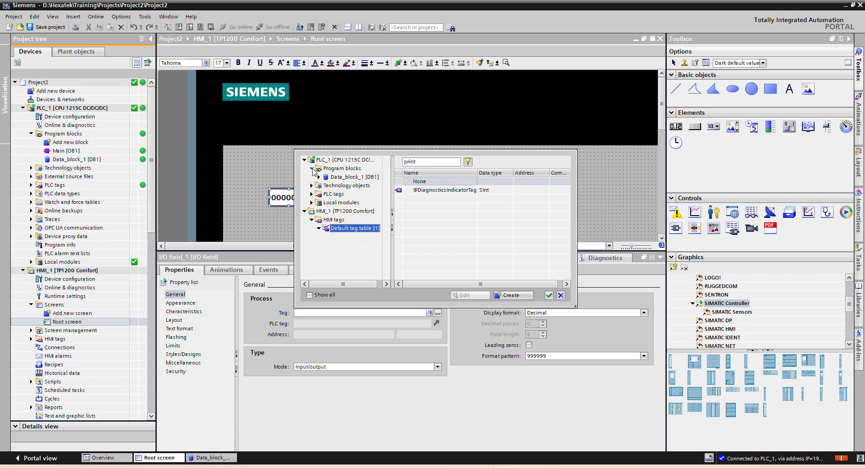
{"action": "left_click", "coordinate": [343, 178]}
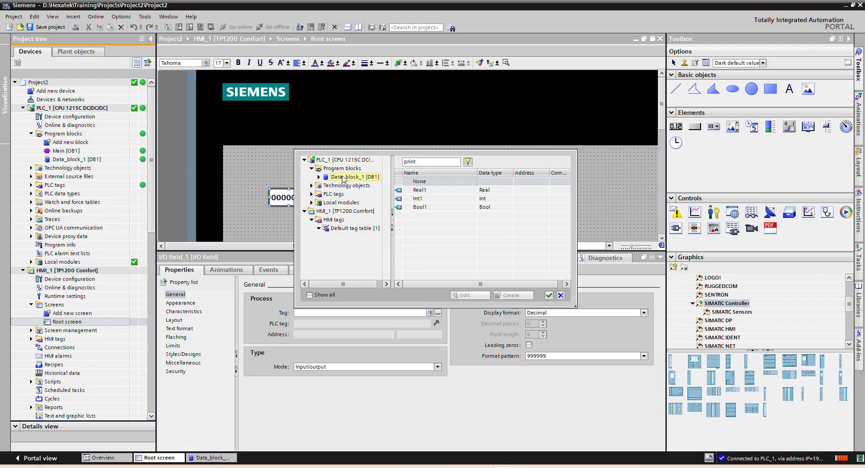
{"action": "left_click", "coordinate": [415, 191]}
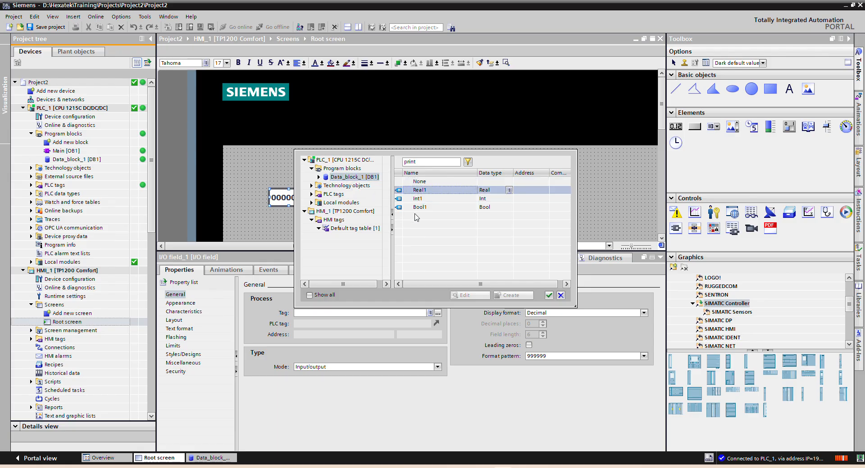
{"action": "double_click", "coordinate": [427, 193]}
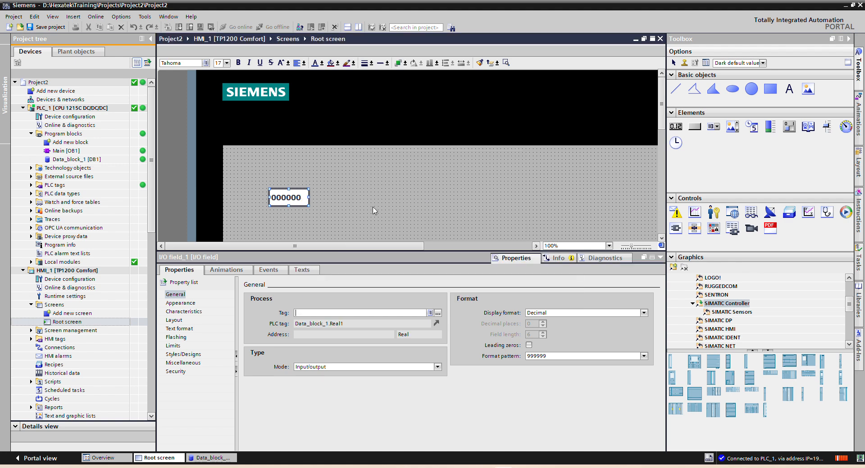
Step: Duplicate the Real1 I/O field, place the copy directly below it, and link the copy to Int1 in Data_block_1
{"action": "left_click_drag", "start_coordinate": [289, 198], "coordinate": [324, 205]}
{"action": "key", "text": "ctrl+c"}
{"action": "key", "text": "ctrl+v"}
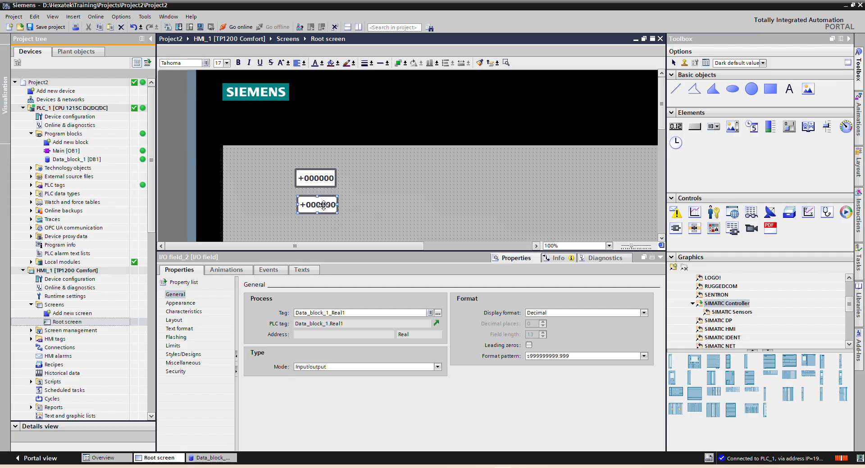
{"action": "left_click", "coordinate": [438, 313]}
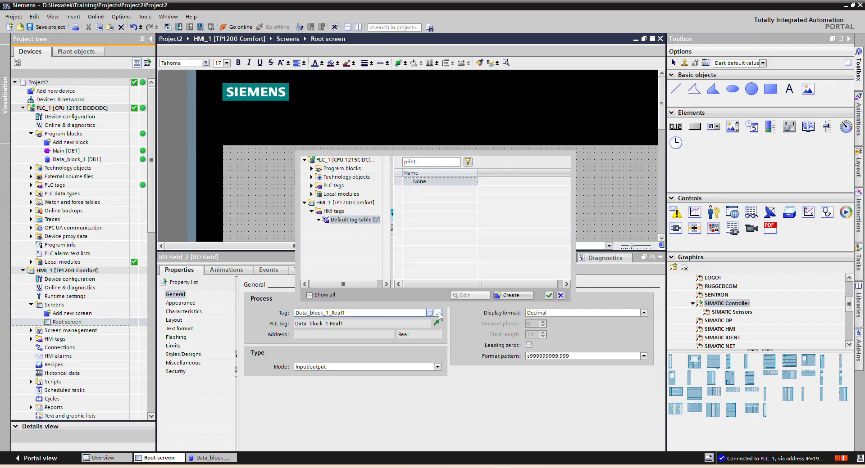
{"action": "left_click", "coordinate": [311, 168]}
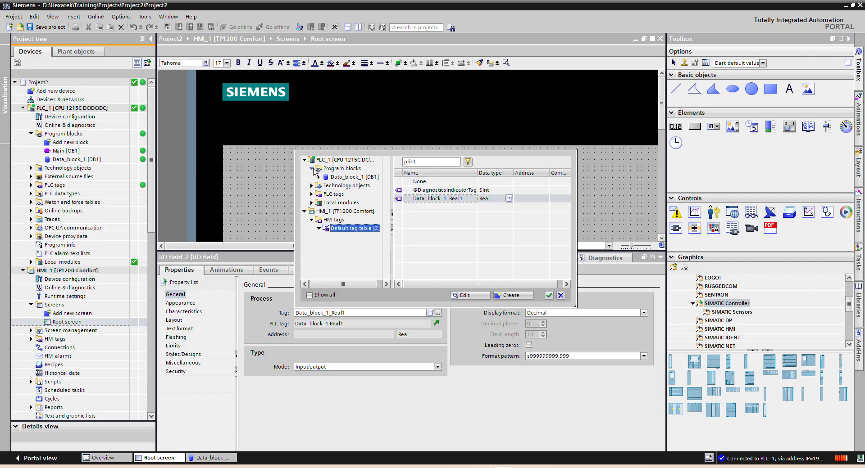
{"action": "left_click", "coordinate": [345, 177]}
{"action": "double_click", "coordinate": [410, 213]}
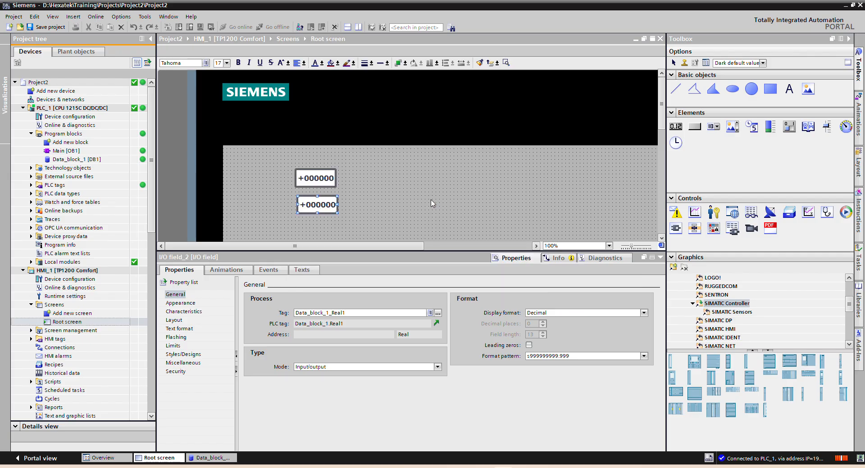
Step: Set the format pattern of the Real1 I/O field to s999.9
{"action": "left_click", "coordinate": [327, 181]}
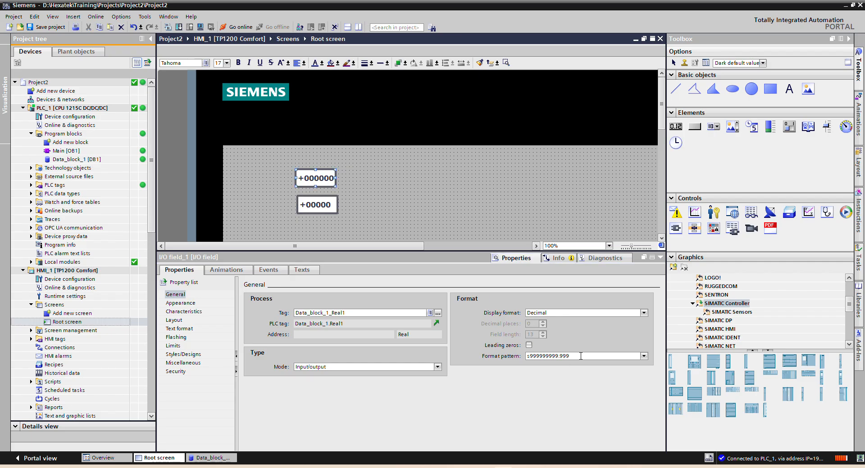
{"action": "left_click_drag", "start_coordinate": [580, 356], "coordinate": [517, 356]}
{"action": "type", "text": "s"}
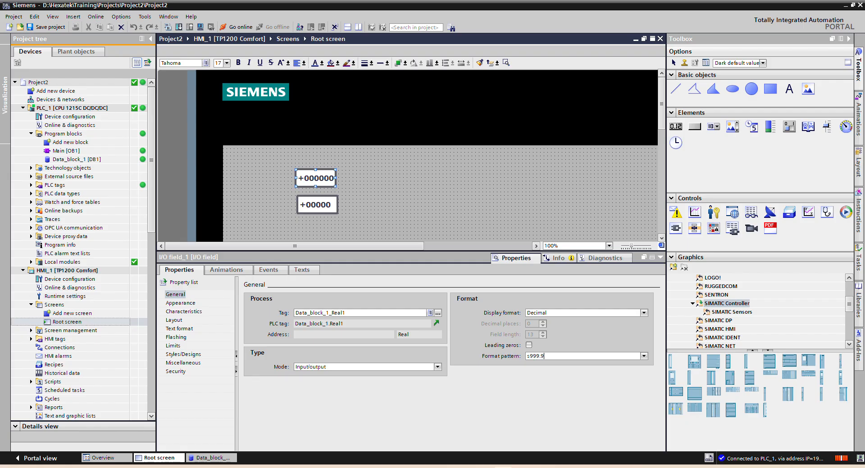
{"action": "type", "text": "999.9"}
{"action": "left_click", "coordinate": [512, 358]}
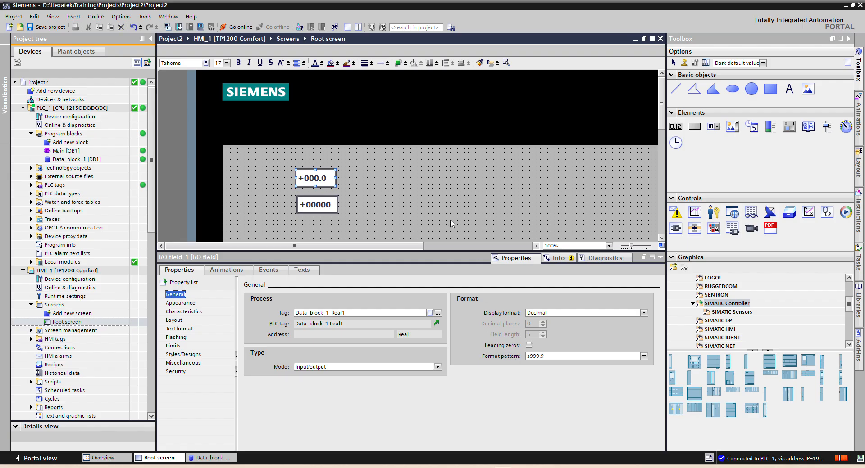
Step: Shorten the format pattern of the Int1 I/O field to s999
{"action": "left_click", "coordinate": [322, 204]}
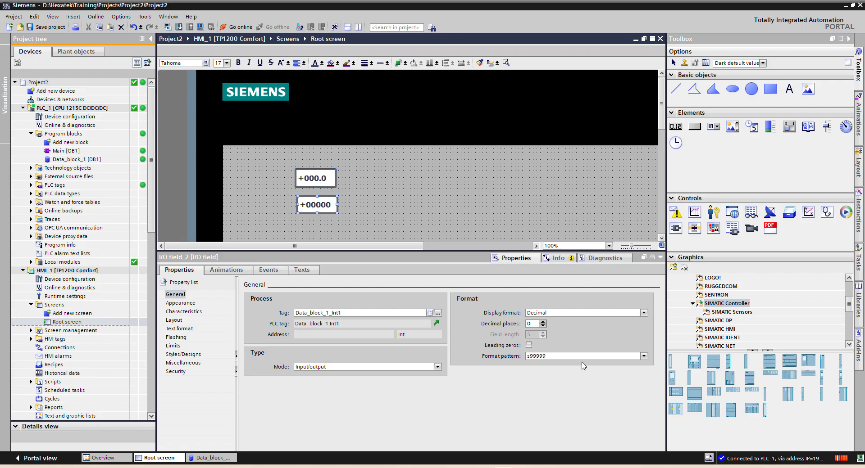
{"action": "left_click_drag", "start_coordinate": [574, 357], "coordinate": [543, 358]}
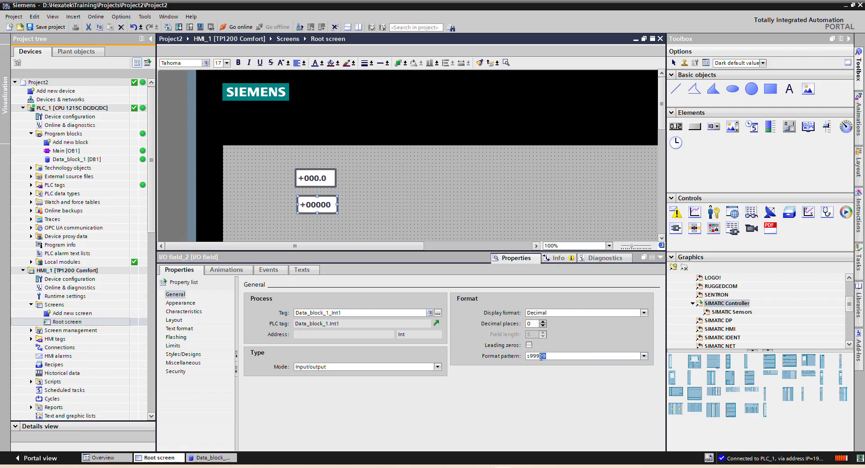
{"action": "key", "text": "BackSpace"}
{"action": "left_click", "coordinate": [455, 174]}
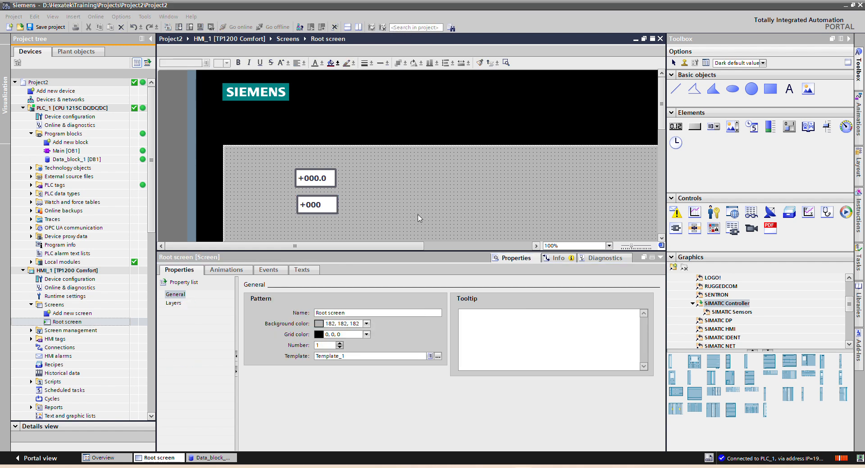
Step: Duplicate the Int1 I/O field, place the copy below it, and link the copy to Bool1 in Data_block_1
{"action": "left_click", "coordinate": [318, 204]}
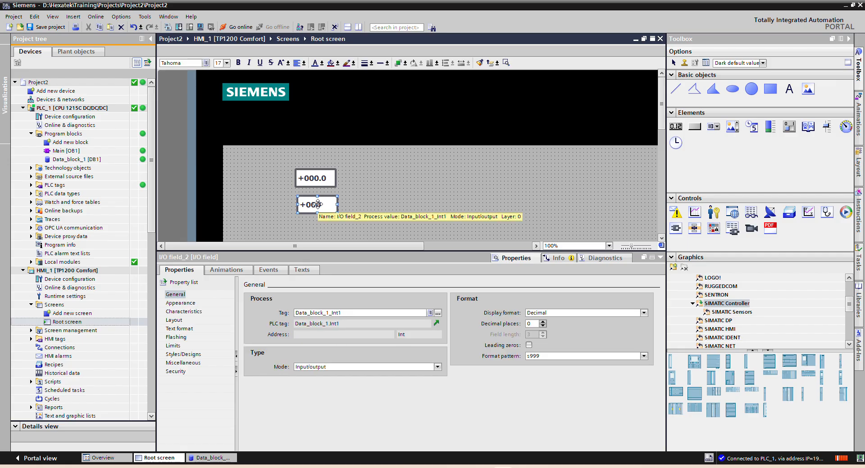
{"action": "key", "text": "ctrl+c"}
{"action": "key", "text": "ctrl+v"}
{"action": "left_click_drag", "start_coordinate": [317, 209], "coordinate": [314, 232]}
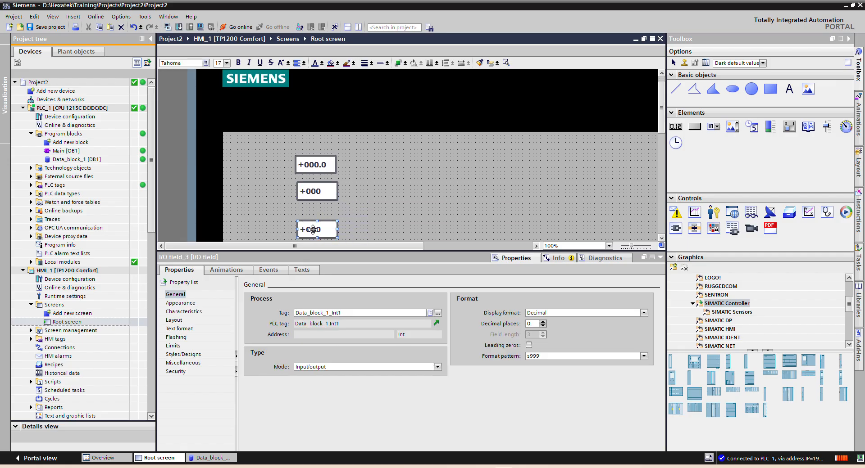
{"action": "left_click", "coordinate": [437, 313]}
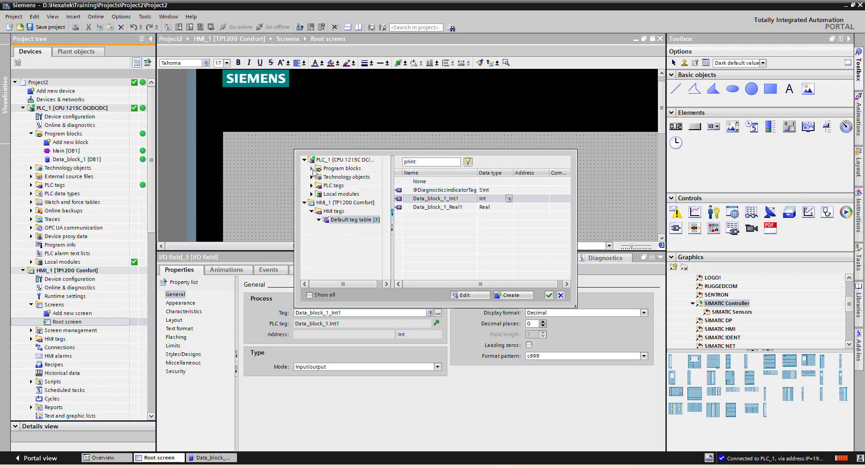
{"action": "left_click", "coordinate": [311, 168]}
{"action": "left_click", "coordinate": [344, 177]}
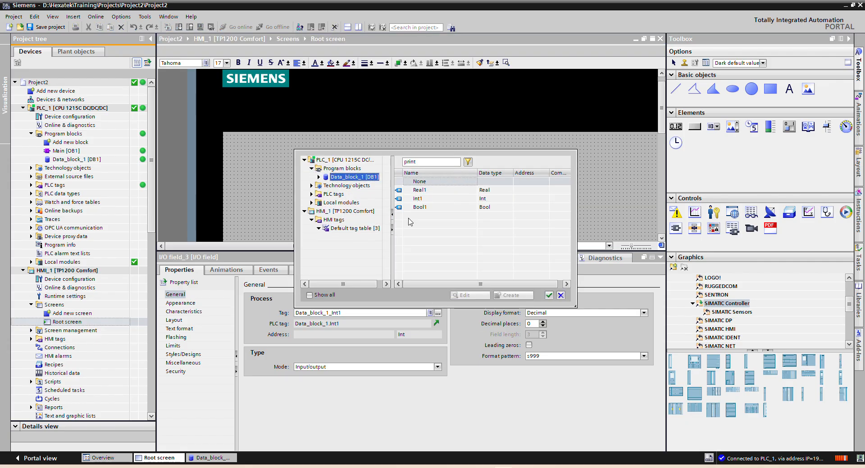
{"action": "left_click", "coordinate": [429, 210]}
{"action": "double_click", "coordinate": [429, 210]}
Step: Duplicate the Bool1 I/O field and place the copy below it on the Root screen
{"action": "scroll", "coordinate": [430, 203], "scroll_direction": "down", "scroll_amount": 3}
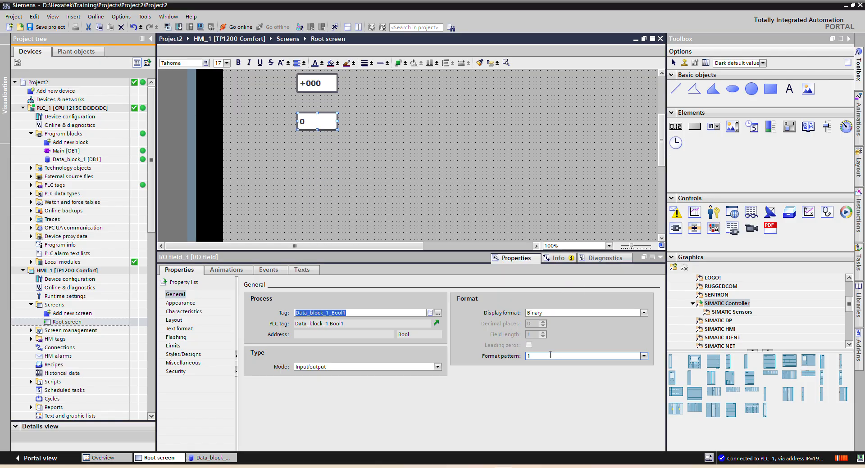
{"action": "left_click", "coordinate": [317, 120]}
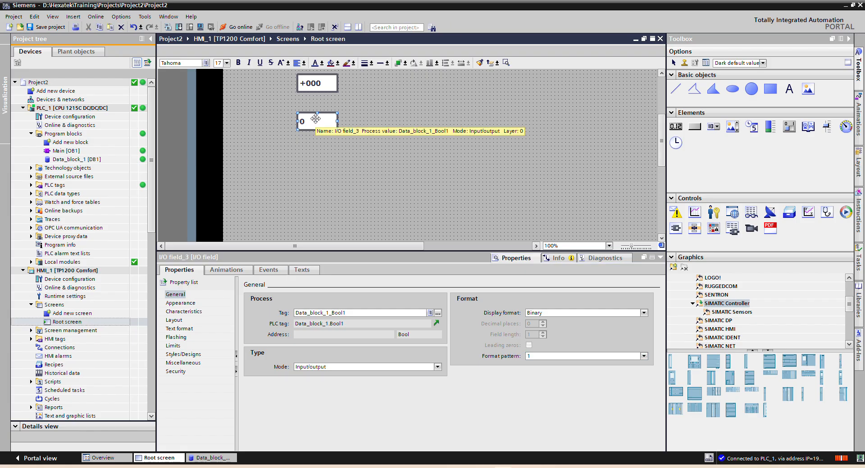
{"action": "key", "text": "ctrl+c"}
{"action": "key", "text": "ctrl+v"}
{"action": "left_click_drag", "start_coordinate": [313, 122], "coordinate": [316, 155]}
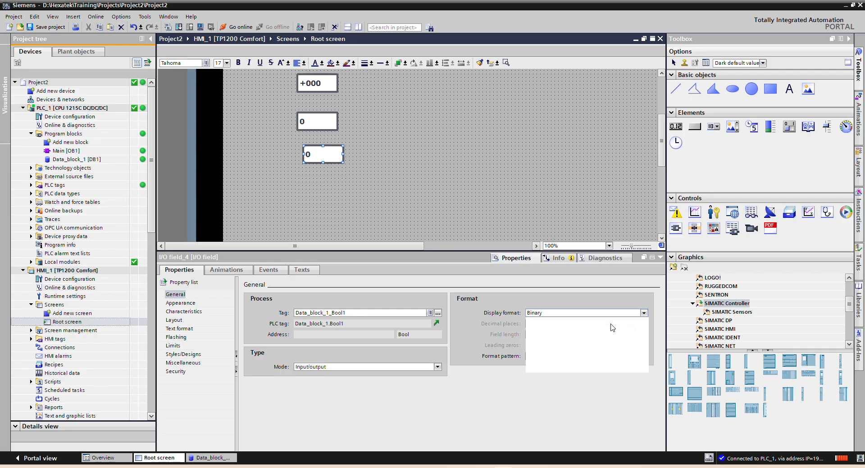
Step: Set the fourth I/O field's display format to String and link it to Text1 in Data_block_1
{"action": "left_click", "coordinate": [585, 313]}
{"action": "left_click", "coordinate": [541, 359]}
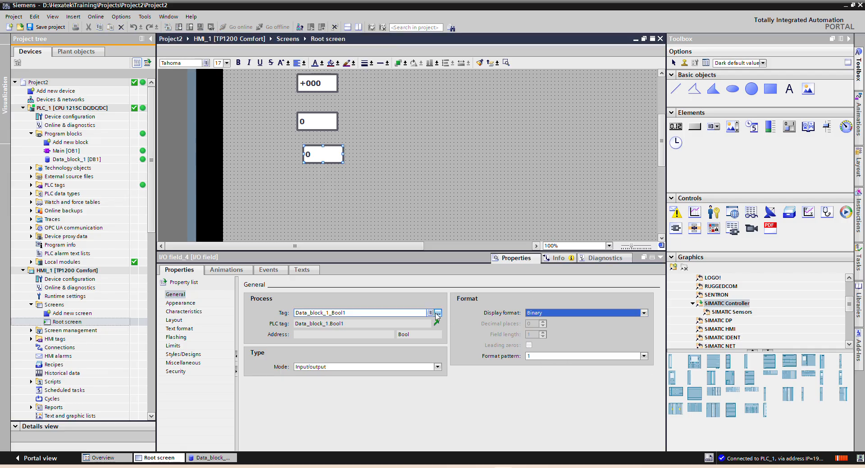
{"action": "left_click", "coordinate": [437, 313]}
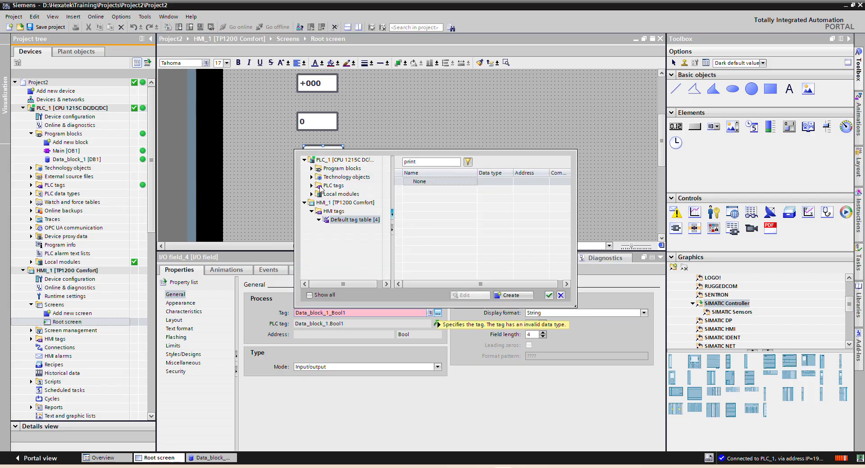
{"action": "left_click", "coordinate": [311, 168]}
{"action": "left_click", "coordinate": [345, 177]}
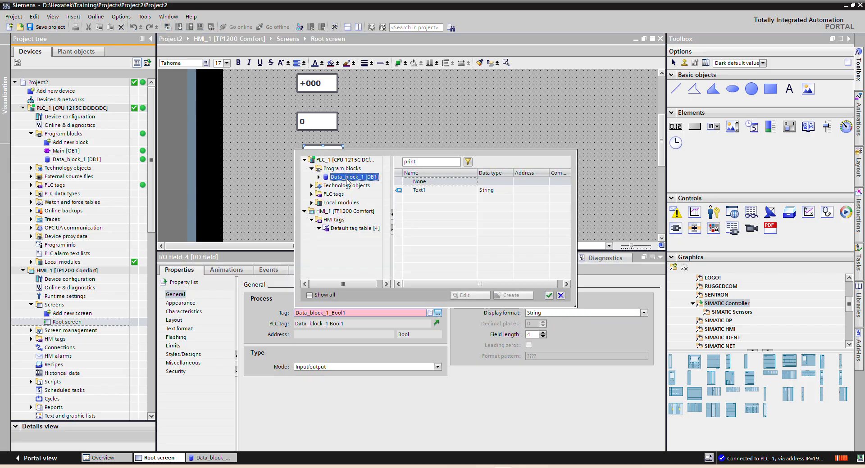
{"action": "double_click", "coordinate": [432, 195]}
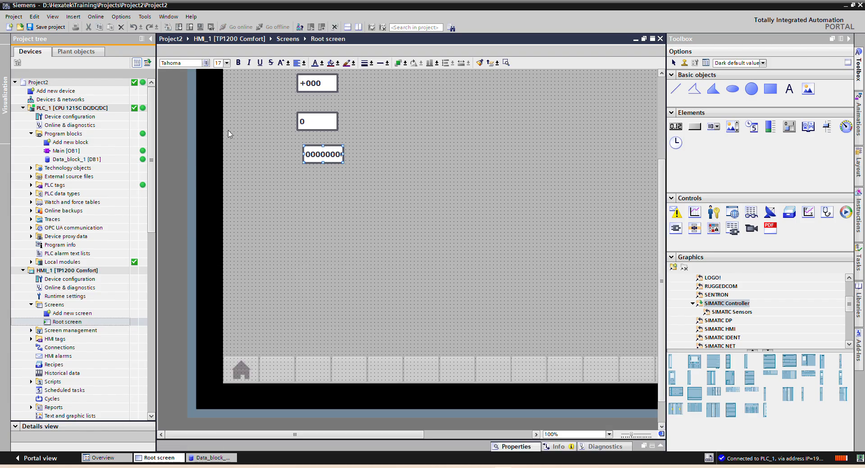
Step: Save the project and return to the monitored Data_block_1 of PLC_1
{"action": "left_click", "coordinate": [32, 24]}
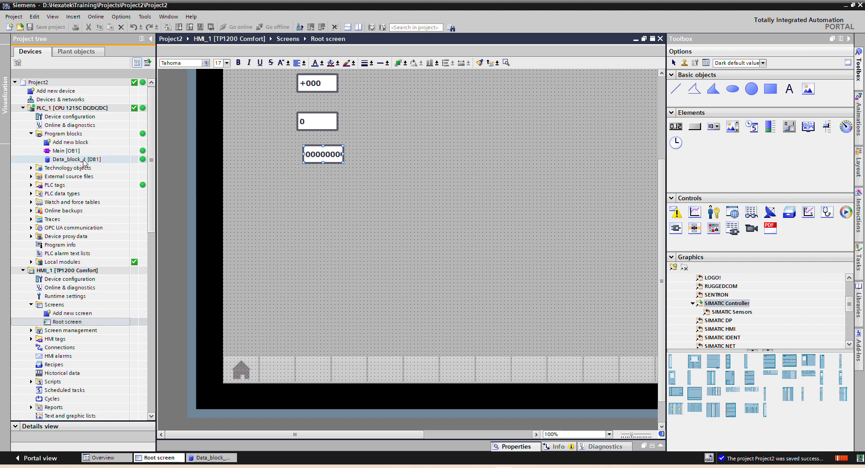
{"action": "double_click", "coordinate": [83, 160]}
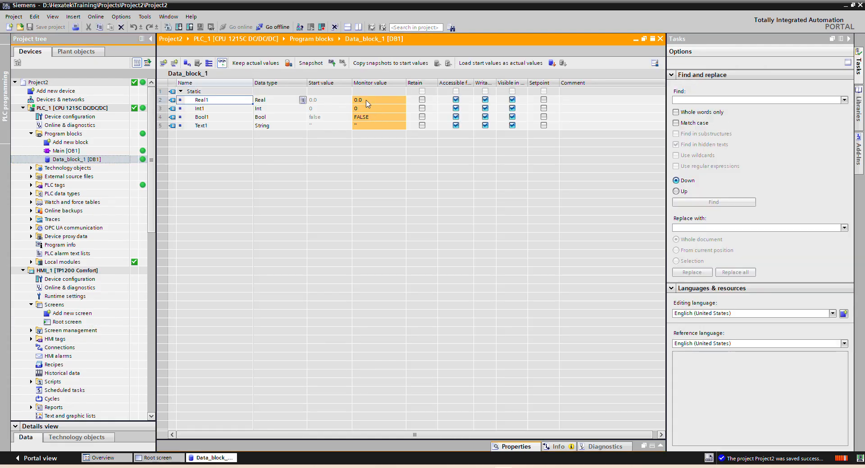
Step: Modify the monitored value of Real1 in Data_block_1 to 3.14
{"action": "left_click", "coordinate": [367, 101]}
{"action": "right_click", "coordinate": [367, 103]}
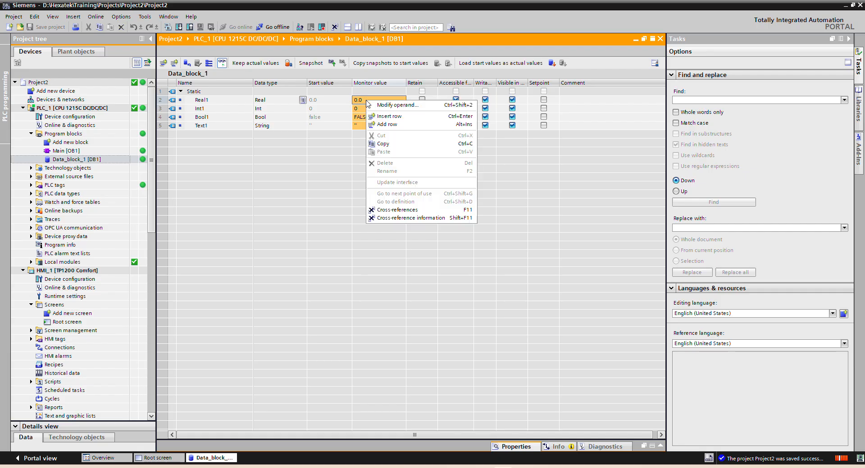
{"action": "left_click", "coordinate": [394, 108]}
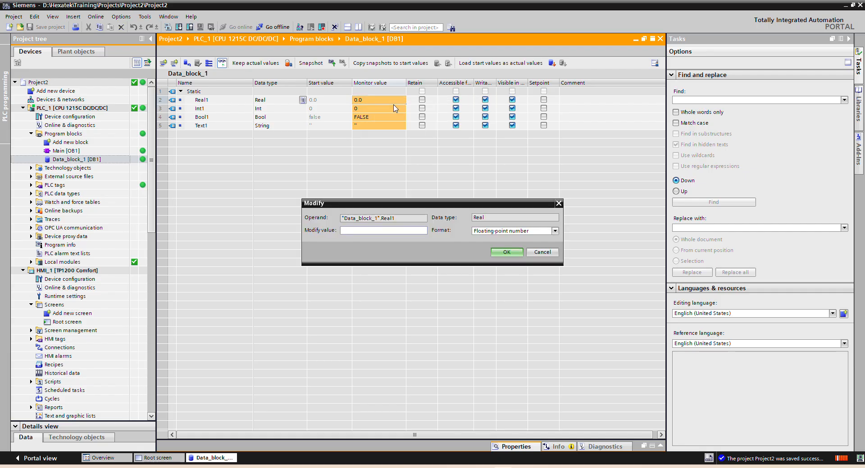
{"action": "type", "text": "3.14"}
{"action": "key", "text": "Return"}
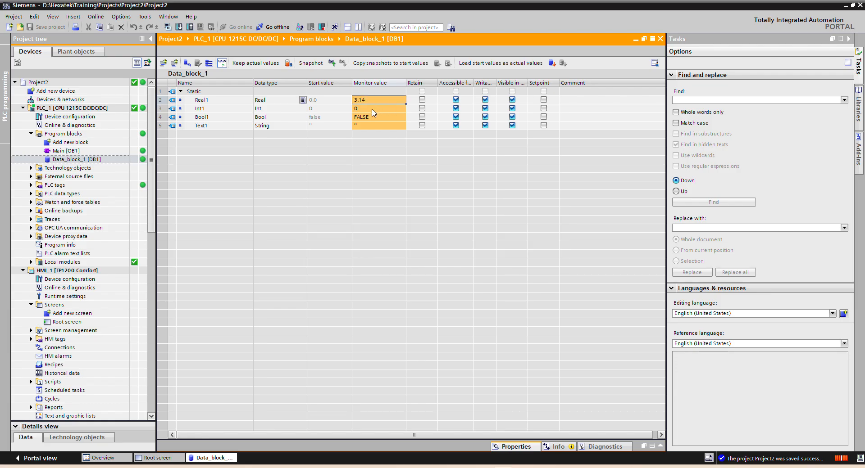
Step: Modify the monitored value of Int1 in Data_block_1 to 201
{"action": "right_click", "coordinate": [371, 110]}
{"action": "left_click", "coordinate": [391, 116]}
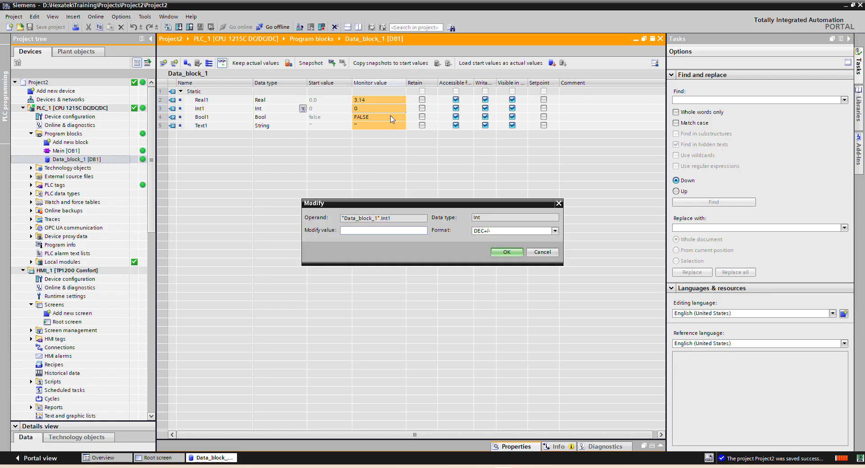
{"action": "type", "text": "201"}
{"action": "key", "text": "Return"}
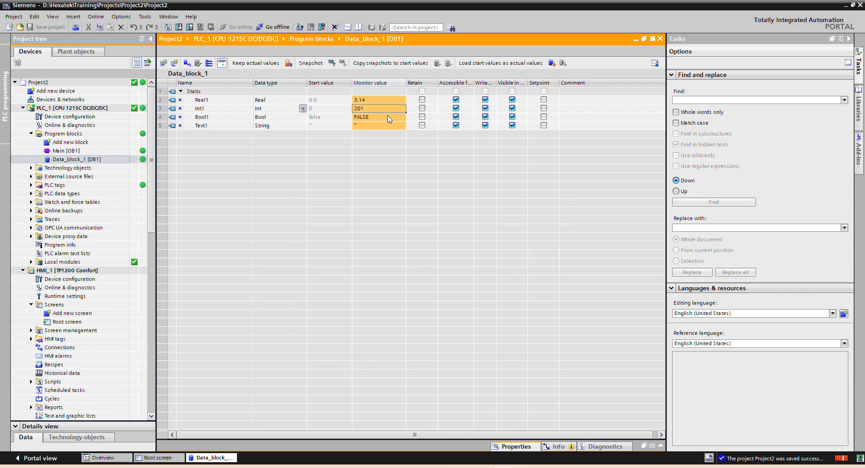
Step: Modify the monitored value of Bool1 in Data_block_1 to 1
{"action": "left_click", "coordinate": [374, 120]}
{"action": "right_click", "coordinate": [374, 118]}
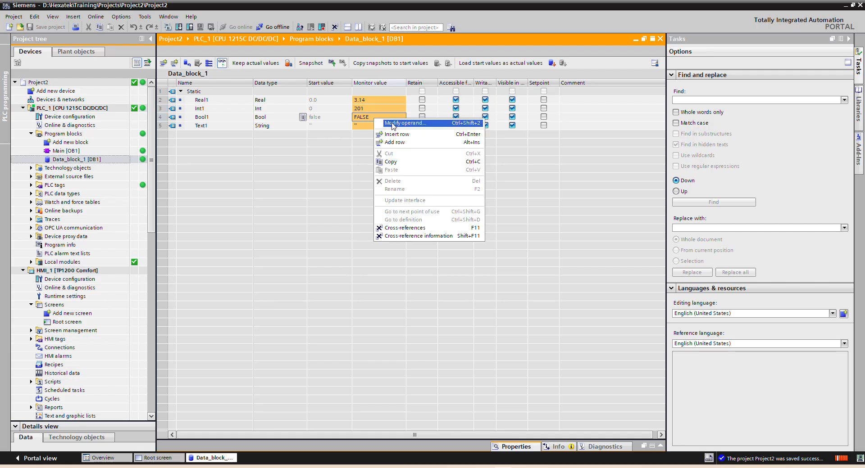
{"action": "left_click", "coordinate": [393, 125]}
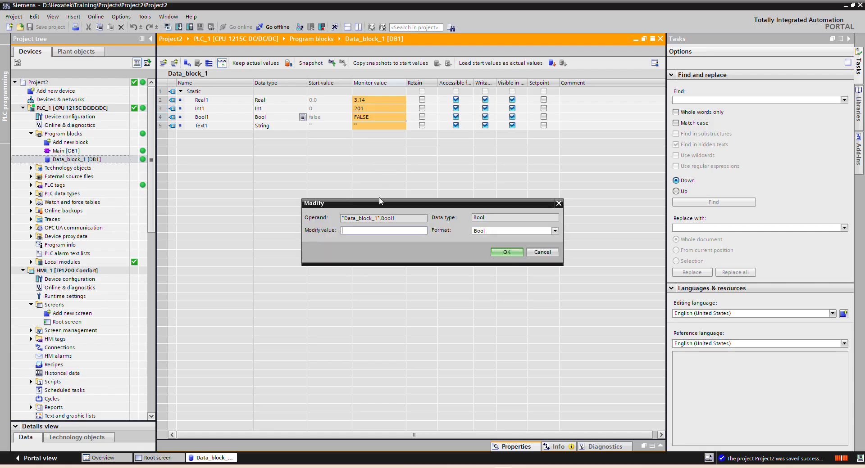
{"action": "type", "text": "1"}
{"action": "left_click", "coordinate": [508, 252]}
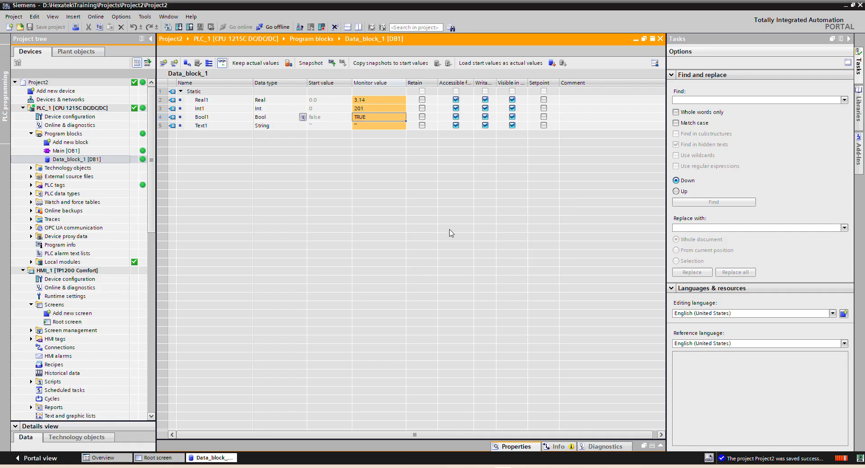
Step: Modify the monitored value of the Text1 string in Data_block_1 to "Hi PLC"
{"action": "left_click", "coordinate": [361, 128]}
{"action": "right_click", "coordinate": [360, 128]}
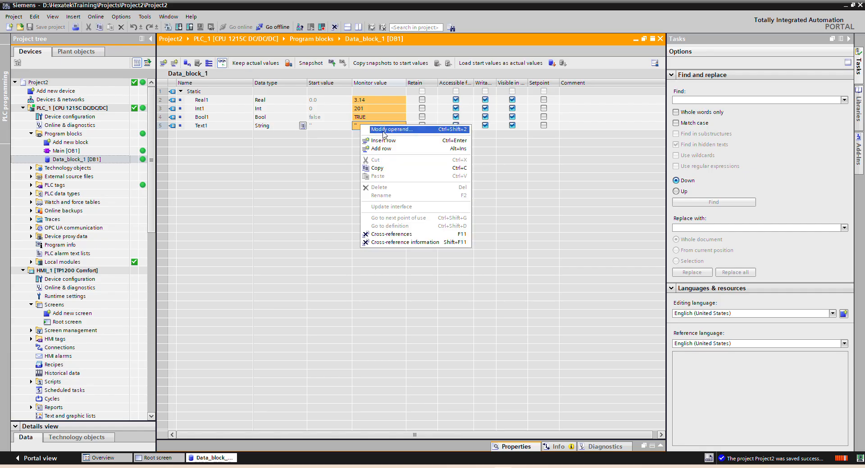
{"action": "left_click", "coordinate": [379, 133]}
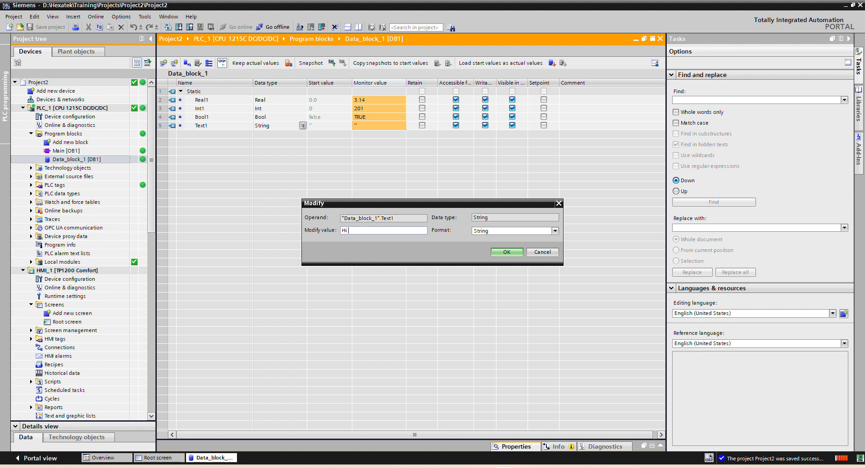
{"action": "key", "text": "Return"}
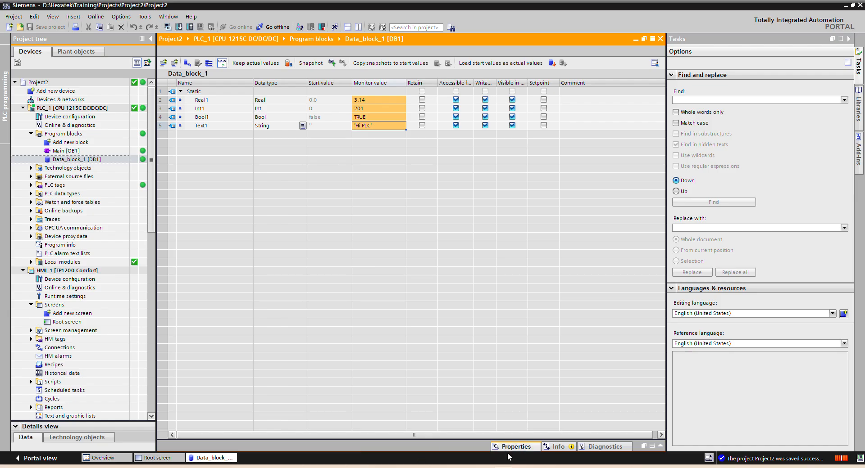
Step: Start the HMI simulation from the Root screen, check the four I/O fields, and return to the screen editor
{"action": "left_click", "coordinate": [159, 458]}
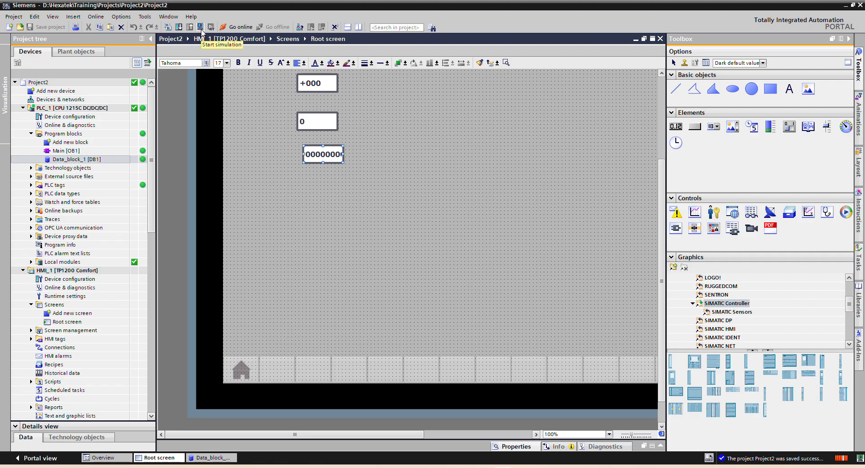
{"action": "left_click", "coordinate": [200, 28]}
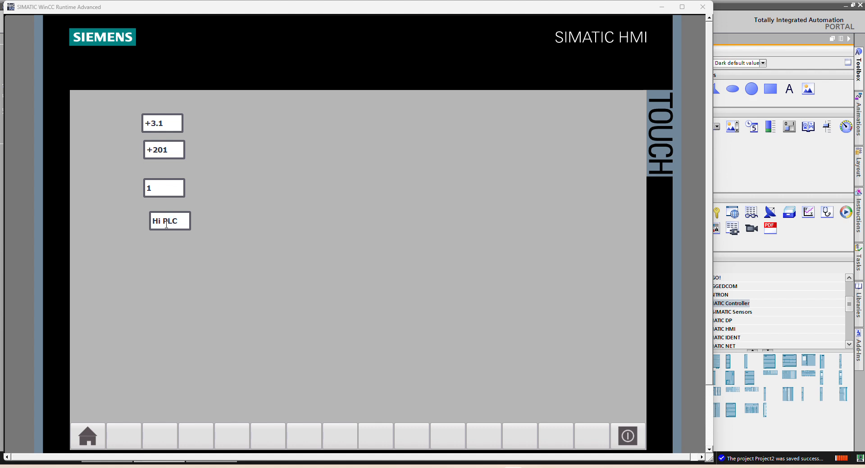
{"action": "left_click", "coordinate": [493, 467]}
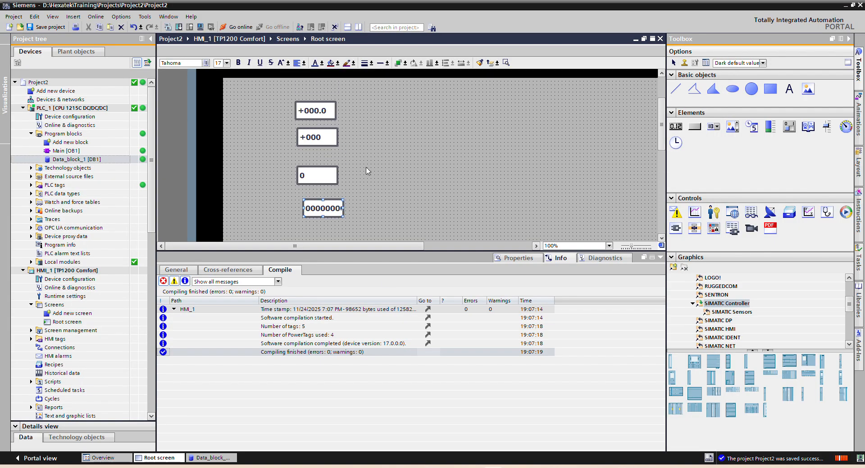
Step: Select the Real1 I/O field on the Root screen and enter 3.3 in the same field of the running HMI simulation
{"action": "left_click", "coordinate": [321, 109]}
{"action": "right_click", "coordinate": [321, 109]}
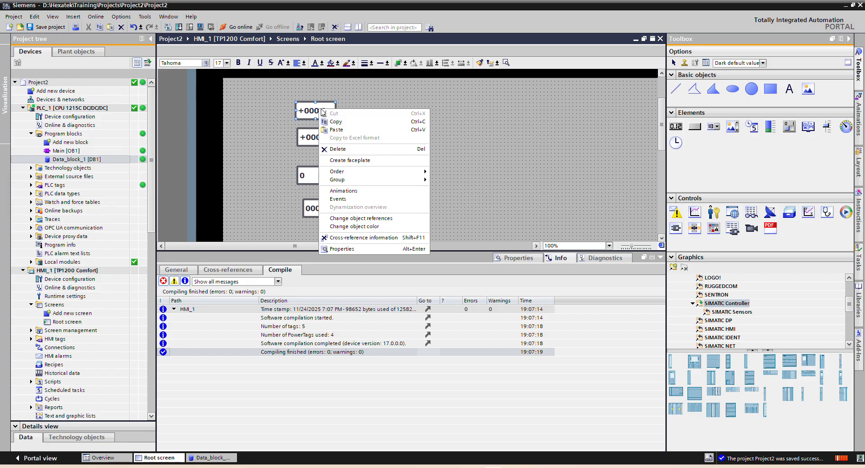
{"action": "left_click", "coordinate": [360, 239]}
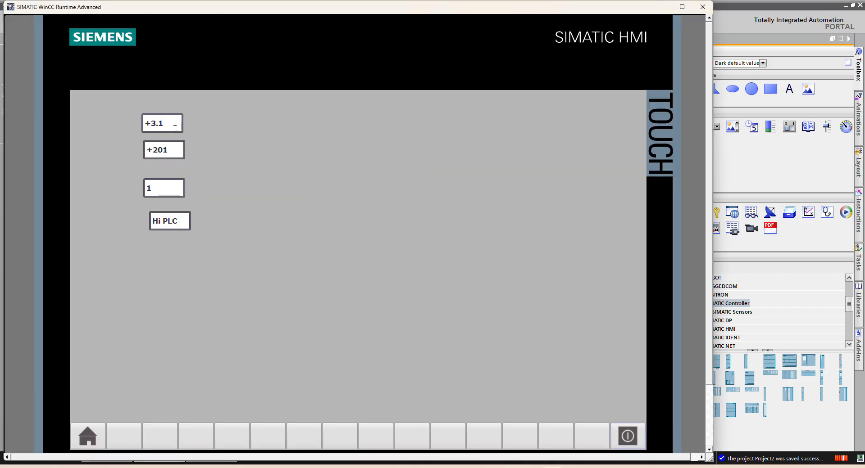
{"action": "left_click", "coordinate": [166, 125]}
{"action": "type", "text": "3."}
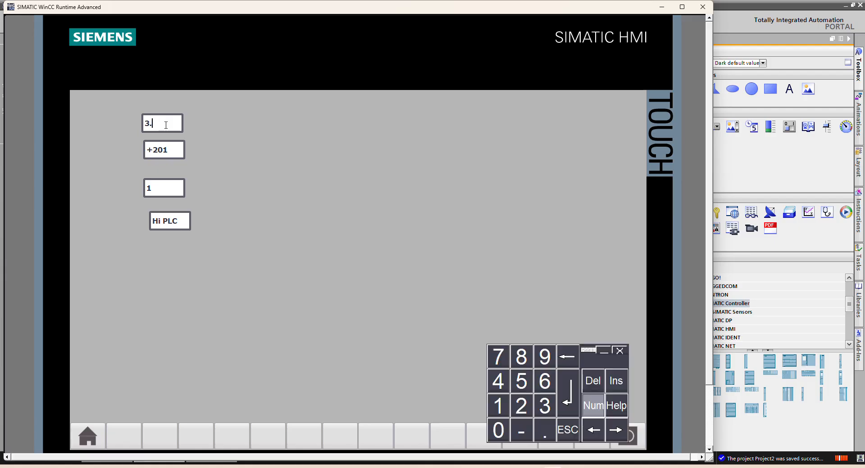
{"action": "type", "text": "33"}
{"action": "key", "text": "Return"}
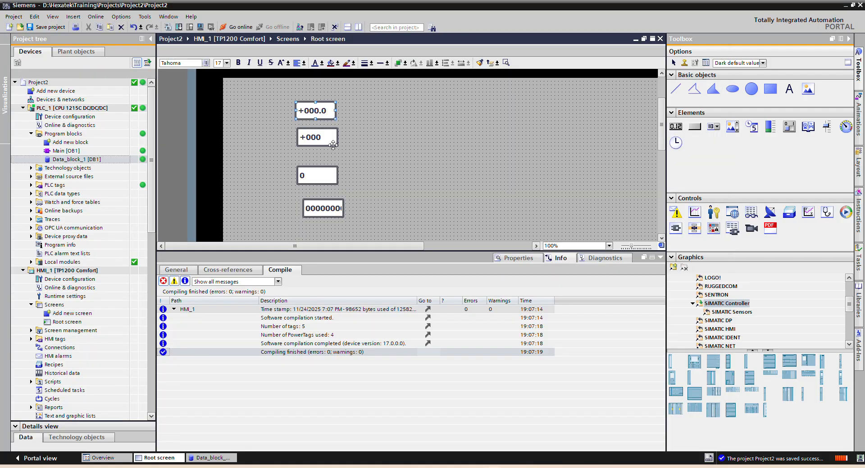
Step: Set the Real1 I/O field's format pattern to s99999.99 and widen the field to fit the longer number
{"action": "left_click", "coordinate": [514, 258]}
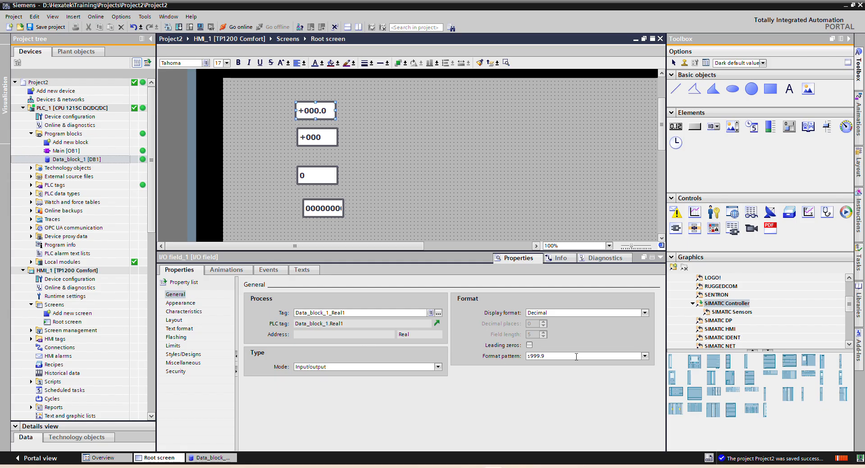
{"action": "left_click", "coordinate": [576, 356]}
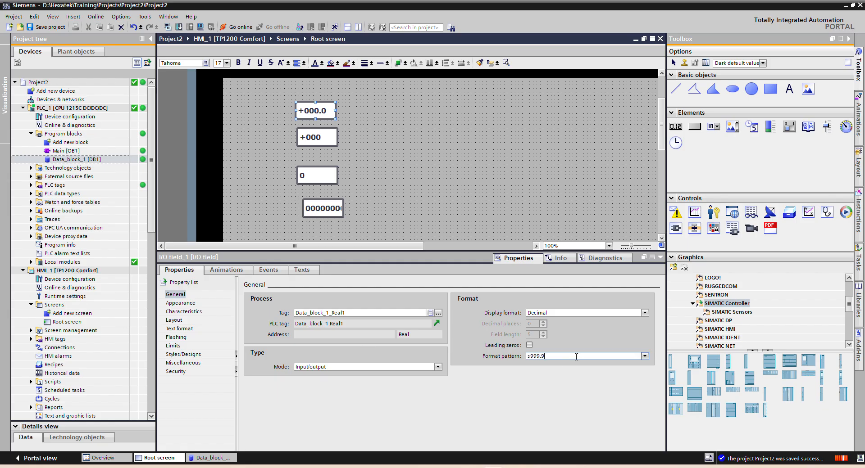
{"action": "type", "text": "99"}
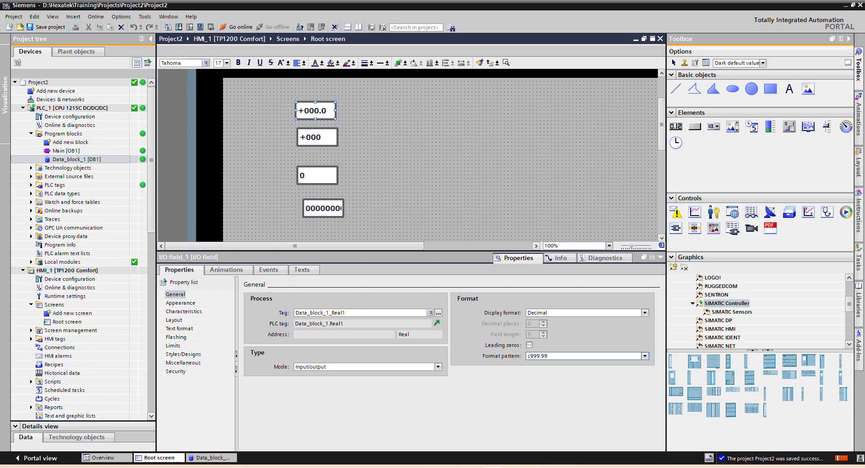
{"action": "type", "text": "99\\"}
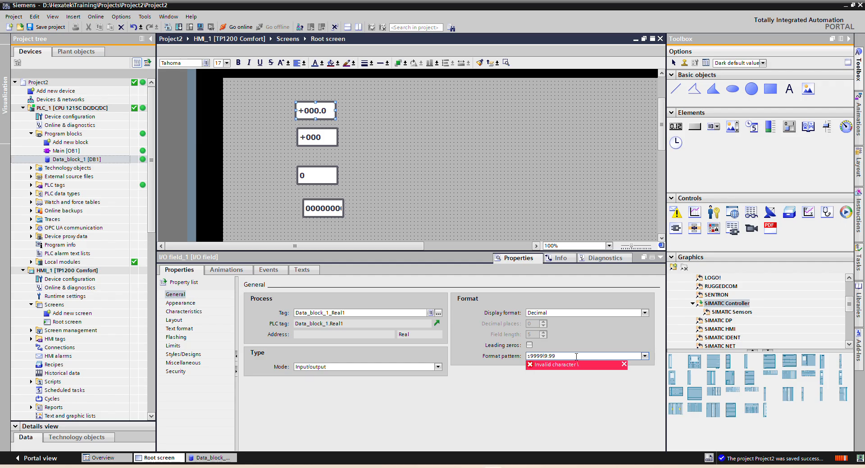
{"action": "key", "text": "BackSpace"}
{"action": "key", "text": "Return"}
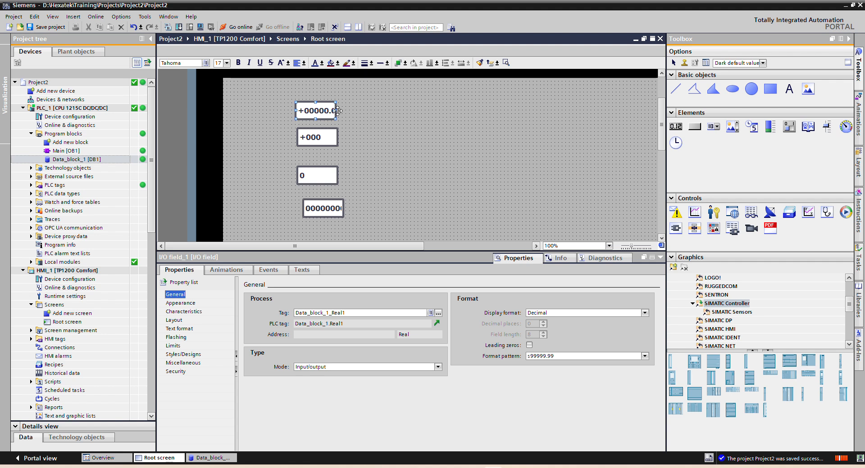
{"action": "left_click_drag", "start_coordinate": [338, 111], "coordinate": [354, 110]}
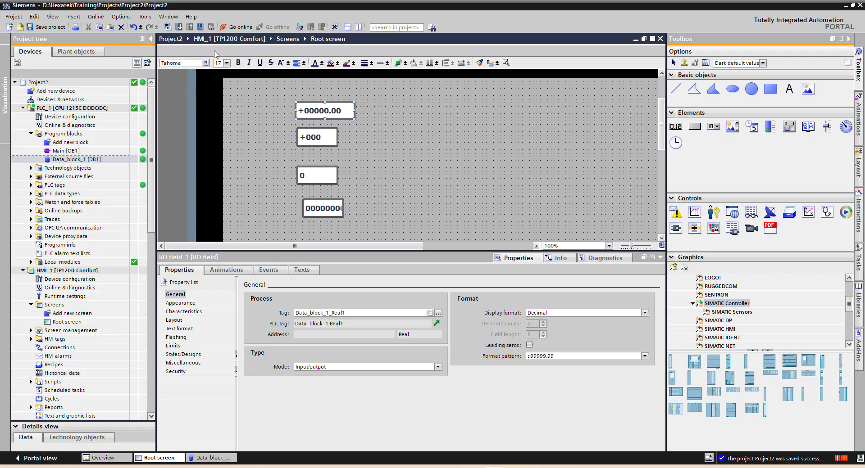
Step: Save the project and restart the HMI simulation with the changed Root screen
{"action": "key", "text": "ctrl+s"}
{"action": "left_click", "coordinate": [200, 27]}
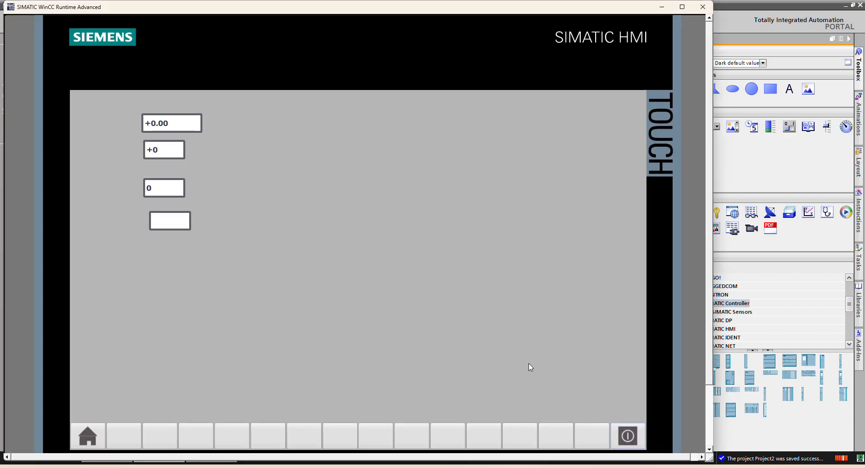
Step: Enter 9.99 in the Real1 field of the HMI simulation and check the monitored Real1 value in Data_block_1
{"action": "left_click", "coordinate": [176, 125]}
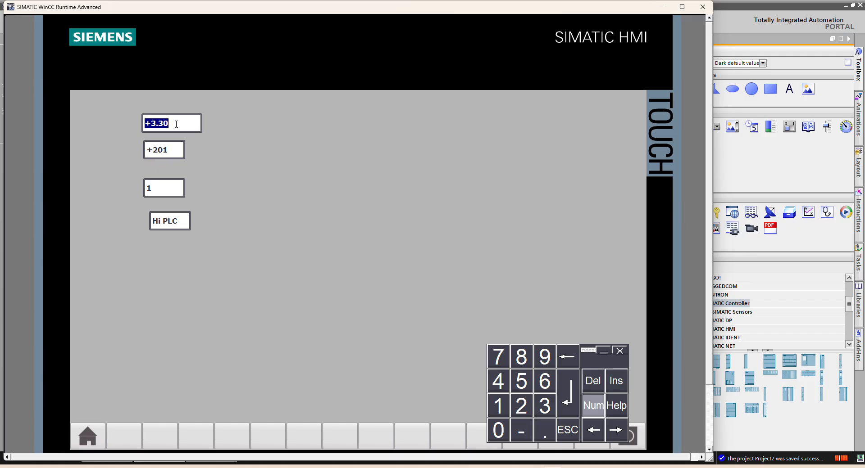
{"action": "type", "text": "9.99"}
{"action": "key", "text": "Return"}
{"action": "key", "text": "alt+Tab"}
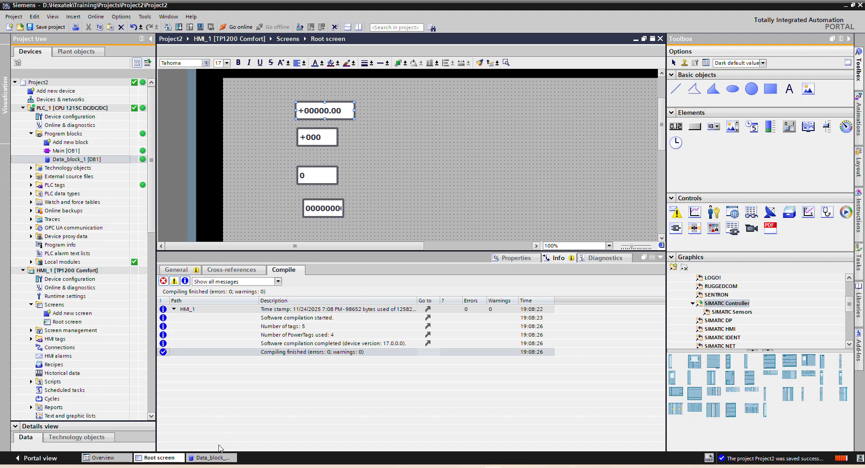
{"action": "left_click", "coordinate": [210, 458]}
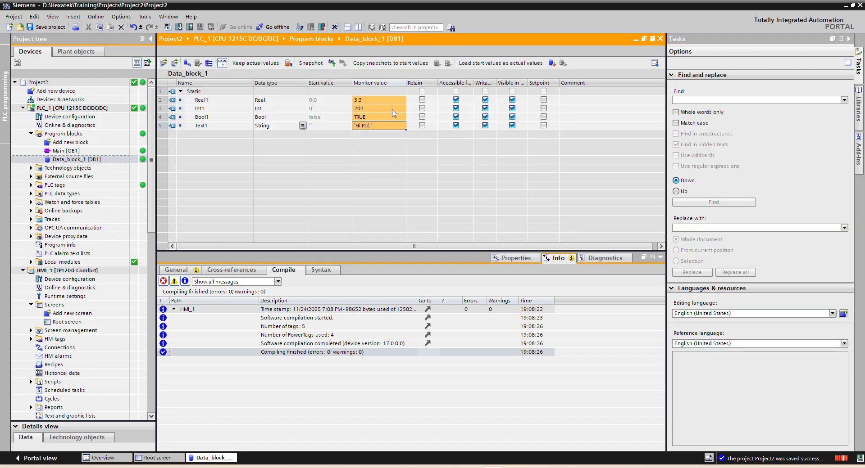
{"action": "left_click", "coordinate": [552, 467]}
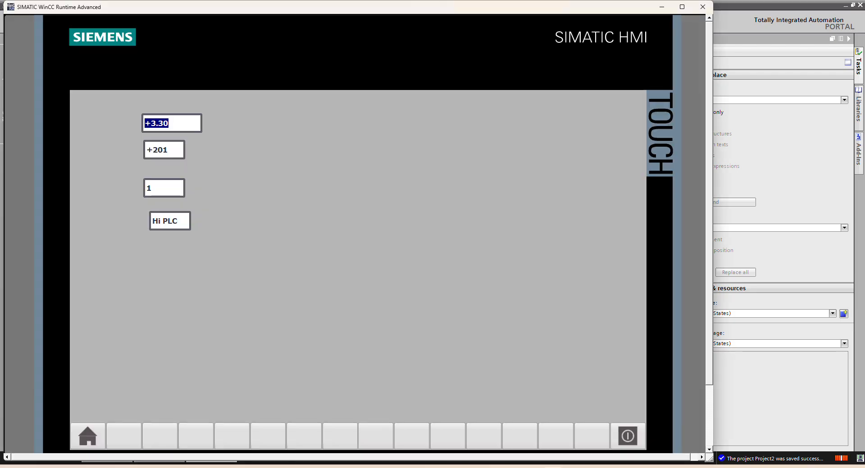
{"action": "type", "text": "9.99"}
{"action": "key", "text": "Return"}
{"action": "left_click", "coordinate": [493, 467]}
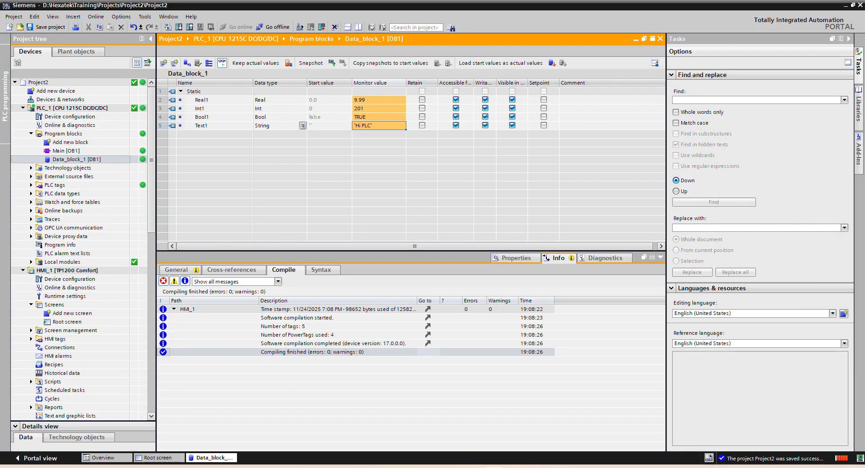
Step: Enter 333 in the Int1 field of the HMI simulation and check the monitored Int1 value in Data_block_1
{"action": "key", "text": "alt+Tab"}
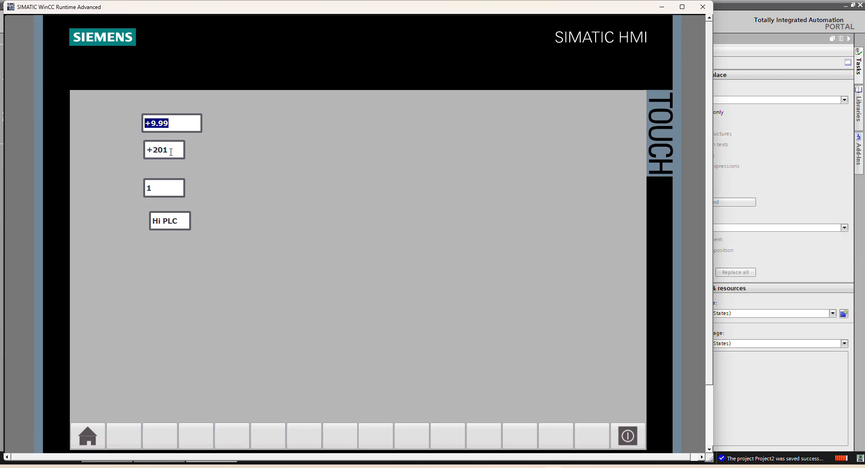
{"action": "left_click", "coordinate": [165, 149]}
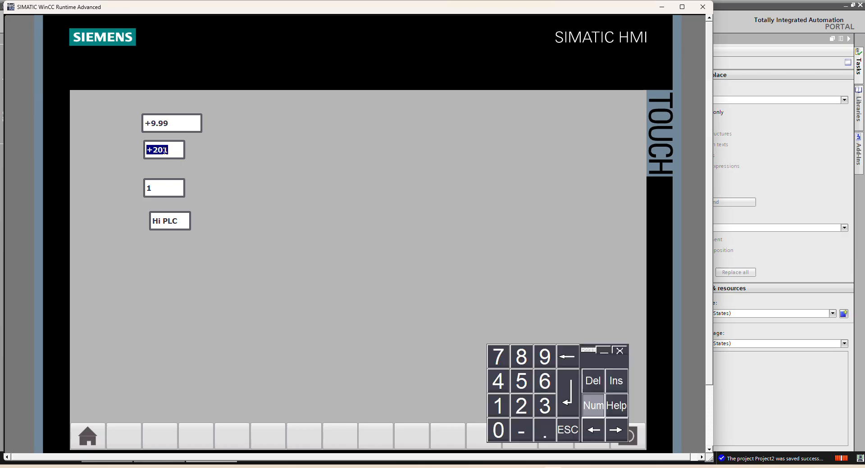
{"action": "type", "text": "333"}
{"action": "key", "text": "Return"}
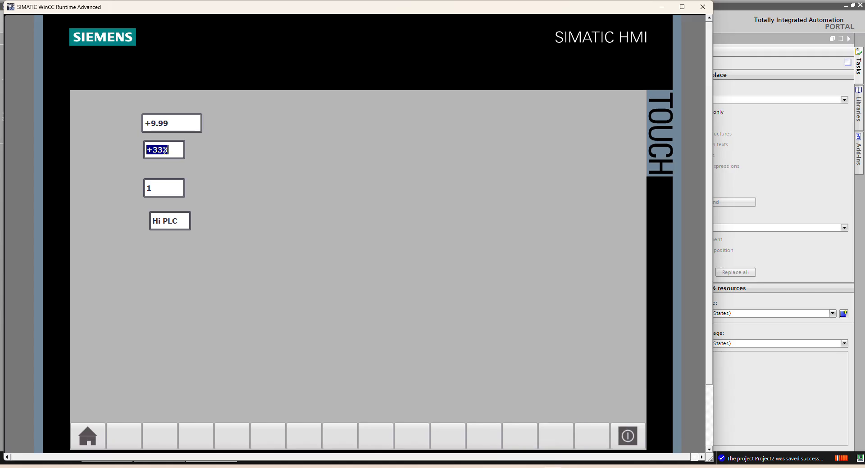
{"action": "key", "text": "alt+Tab"}
{"action": "key", "text": "alt+Tab"}
Step: Enter 0 in the Bool1 field of the HMI simulation and check the monitored Bool1 value in Data_block_1
{"action": "left_click", "coordinate": [158, 186]}
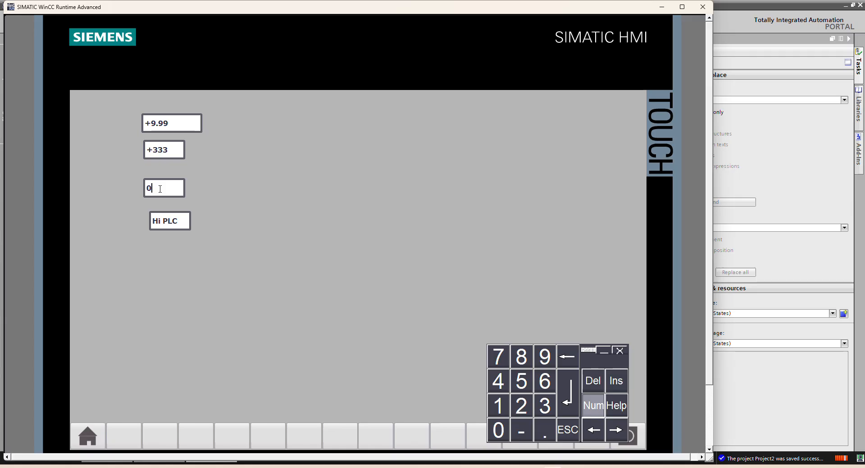
{"action": "key", "text": "alt+Tab"}
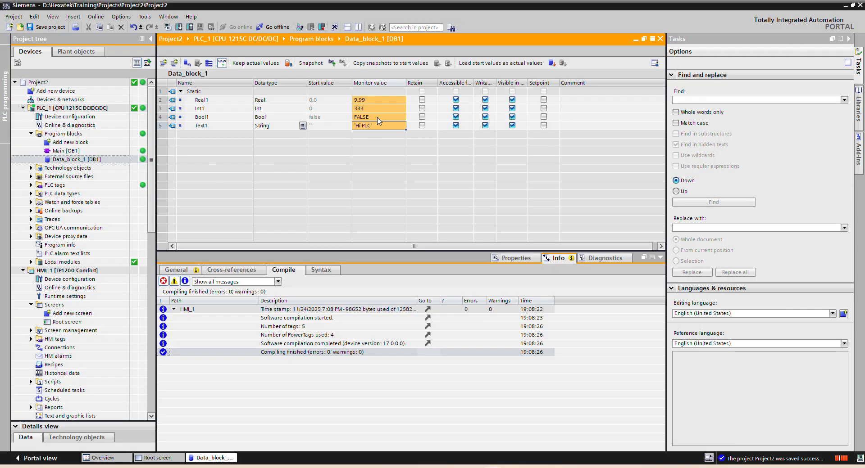
Step: Enter "Hi HMI" in the Text1 field of the HMI simulation and check the monitored Text1 value in Data_block_1
{"action": "key", "text": "alt+Tab"}
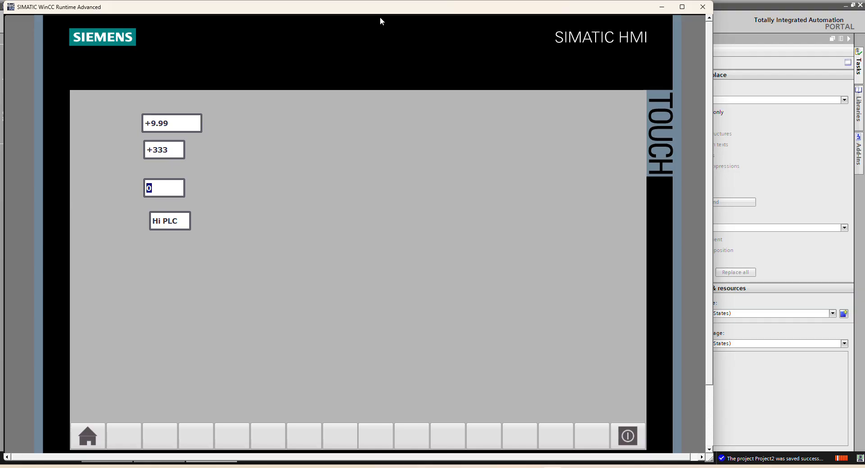
{"action": "key", "text": "alt+Tab"}
{"action": "key", "text": "alt+Tab"}
{"action": "left_click", "coordinate": [175, 223]}
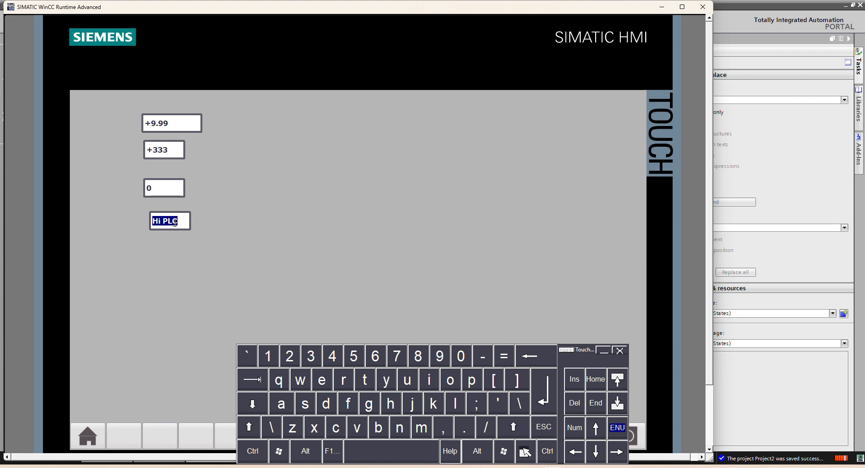
{"action": "type", "text": "Hi HMI"}
{"action": "key", "text": "Return"}
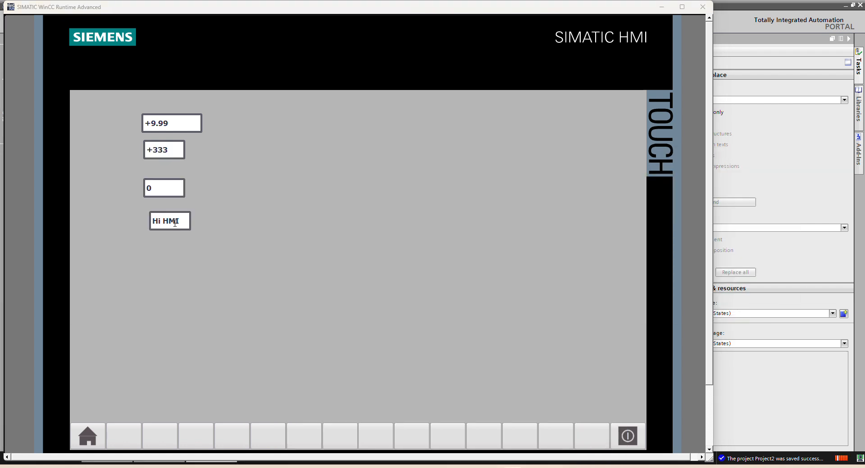
{"action": "key", "text": "alt+Tab"}
{"action": "key", "text": "alt+Tab"}
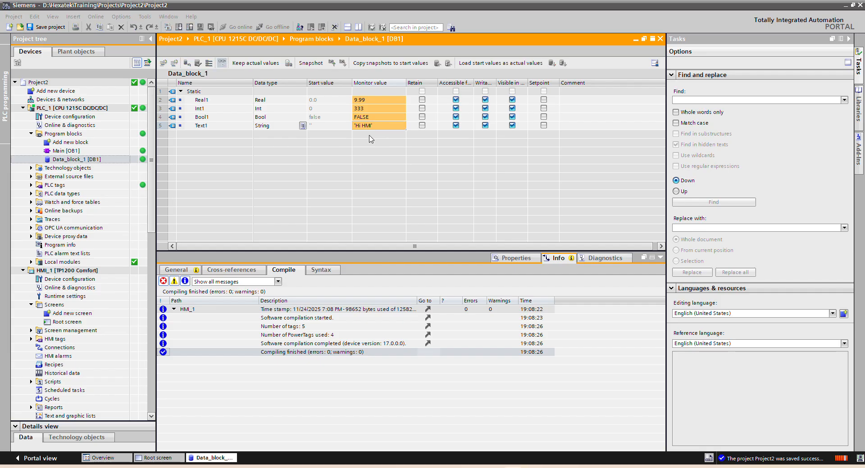
{"action": "key", "text": "alt+Tab"}
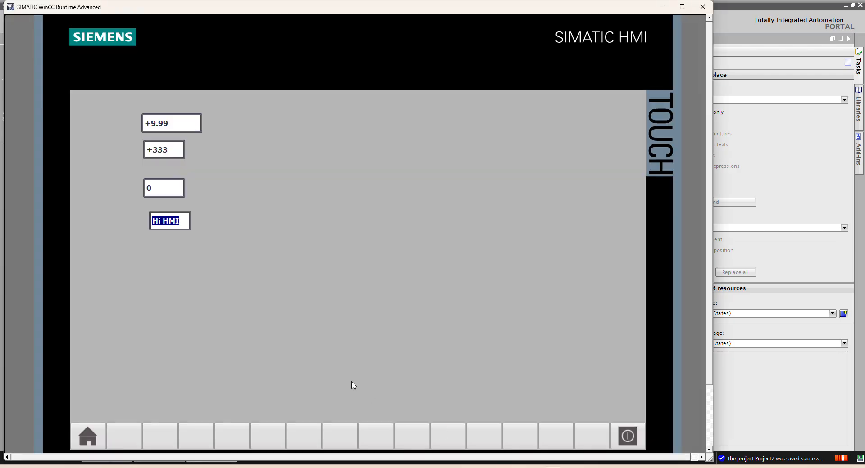
{"action": "key", "text": "alt+Tab"}
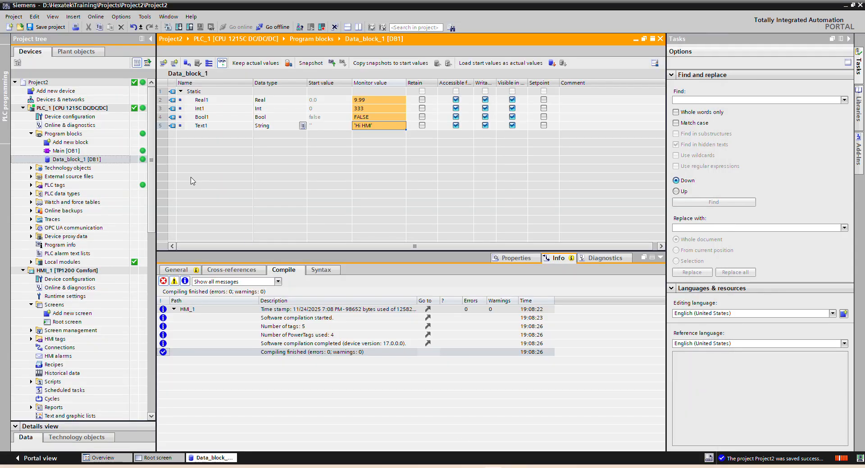
Step: Show all HMI tags of HMI_1 and examine the connection, PLC tag, address and access mode of the Data_block_1 tags
{"action": "left_click", "coordinate": [67, 321]}
{"action": "scroll", "coordinate": [41, 302], "scroll_direction": "down", "scroll_amount": 2}
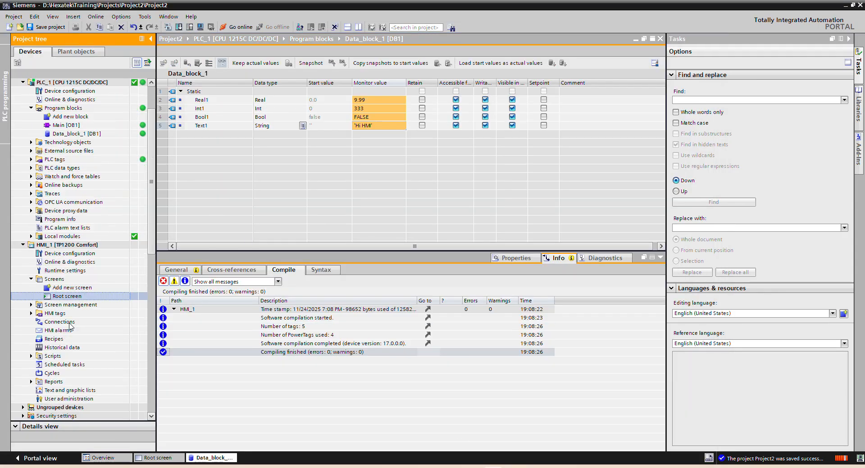
{"action": "left_click", "coordinate": [31, 287]}
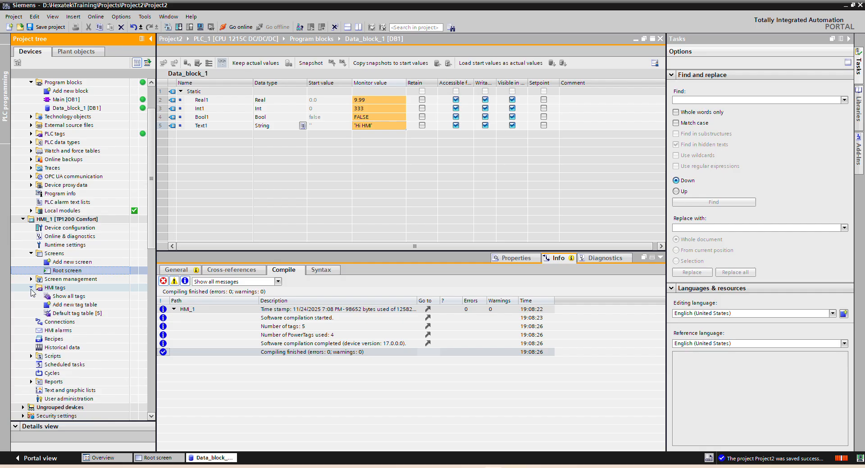
{"action": "double_click", "coordinate": [76, 296]}
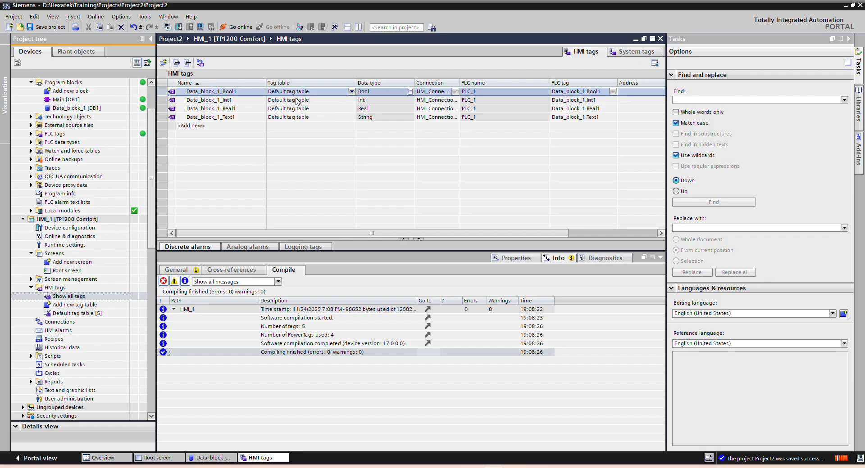
{"action": "left_click", "coordinate": [236, 101]}
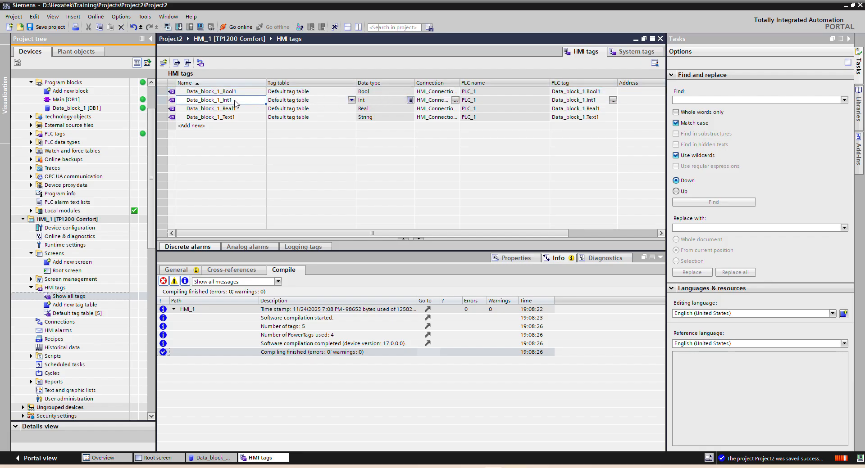
{"action": "left_click", "coordinate": [246, 110]}
{"action": "left_click", "coordinate": [237, 120]}
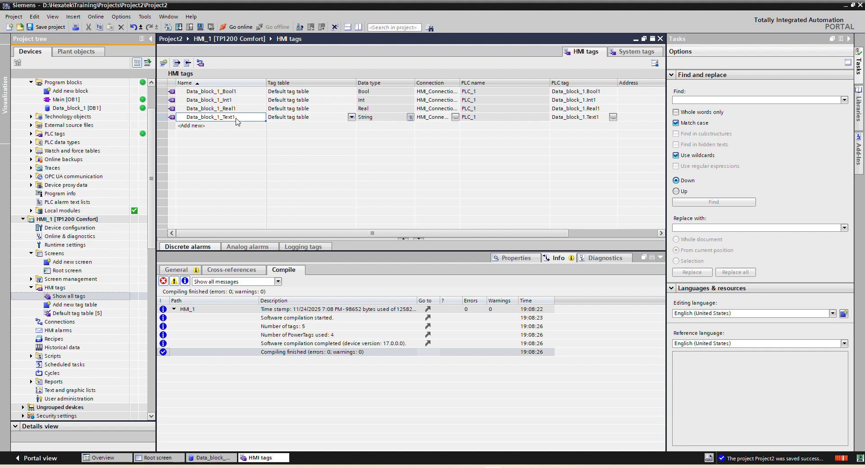
{"action": "left_click_drag", "start_coordinate": [436, 233], "coordinate": [476, 234]}
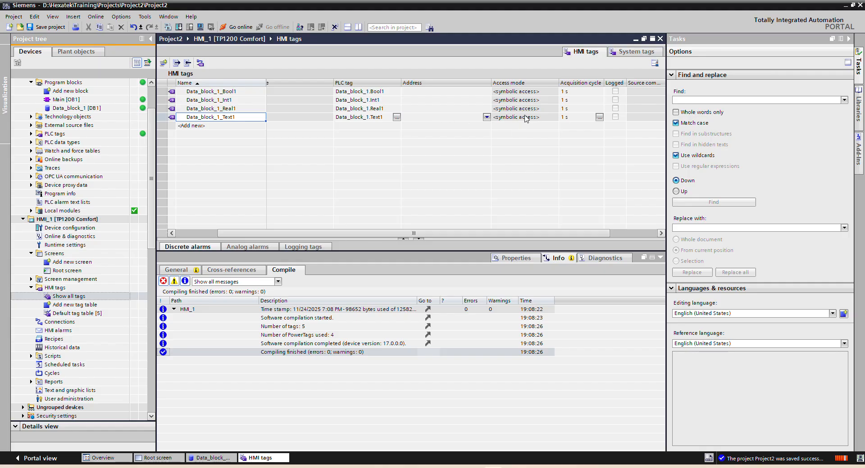
{"action": "left_click_drag", "start_coordinate": [475, 236], "coordinate": [418, 234]}
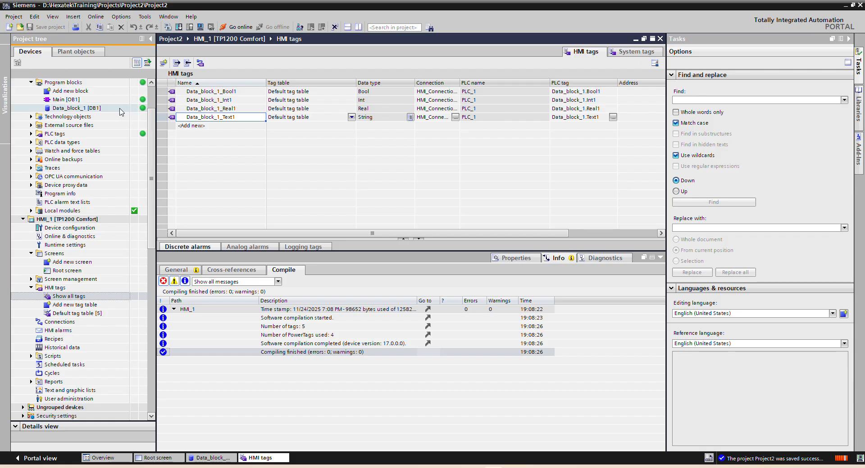
Step: Disable optimized block access in the attributes of Data_block_1 and accept the change
{"action": "right_click", "coordinate": [73, 108]}
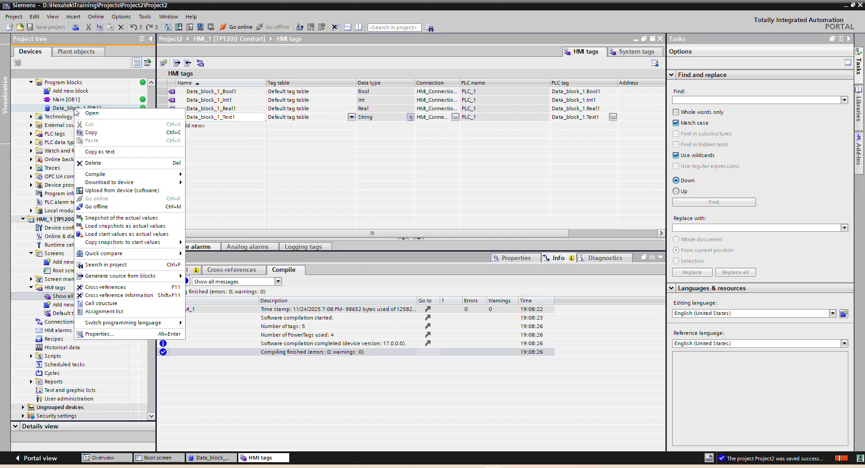
{"action": "left_click", "coordinate": [104, 334]}
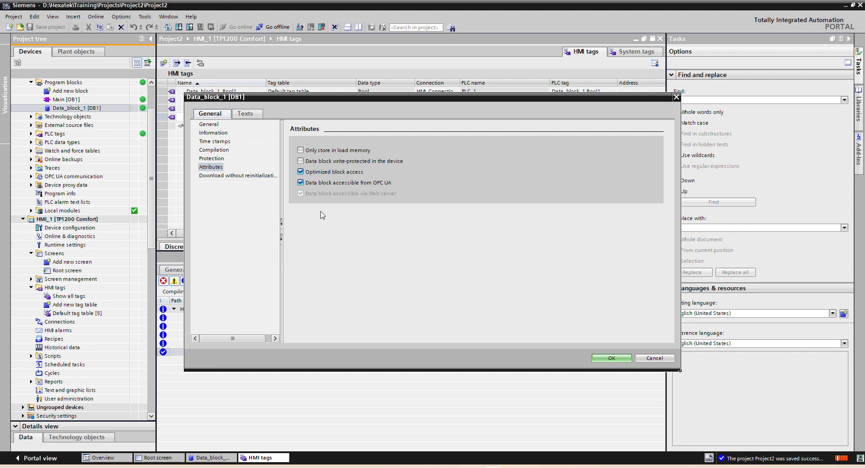
{"action": "left_click", "coordinate": [300, 173]}
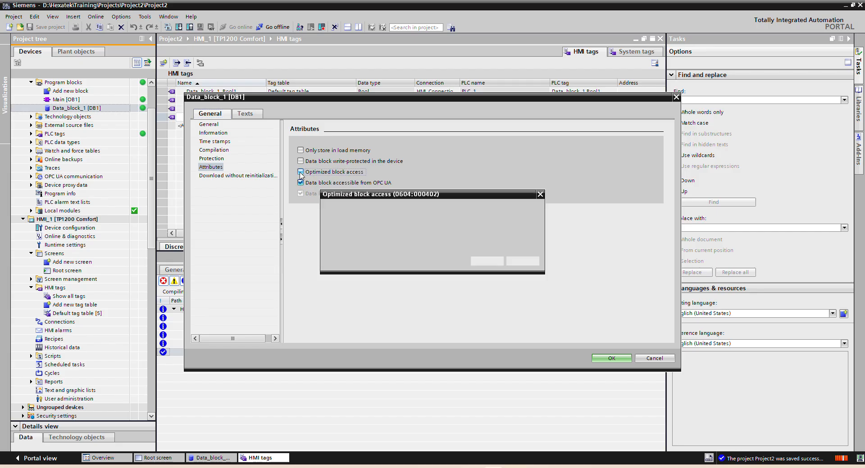
{"action": "left_click", "coordinate": [481, 261]}
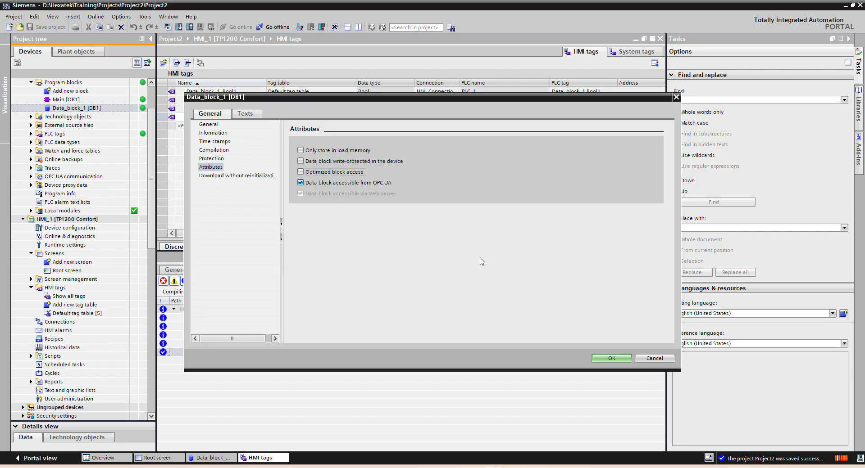
{"action": "left_click", "coordinate": [604, 359]}
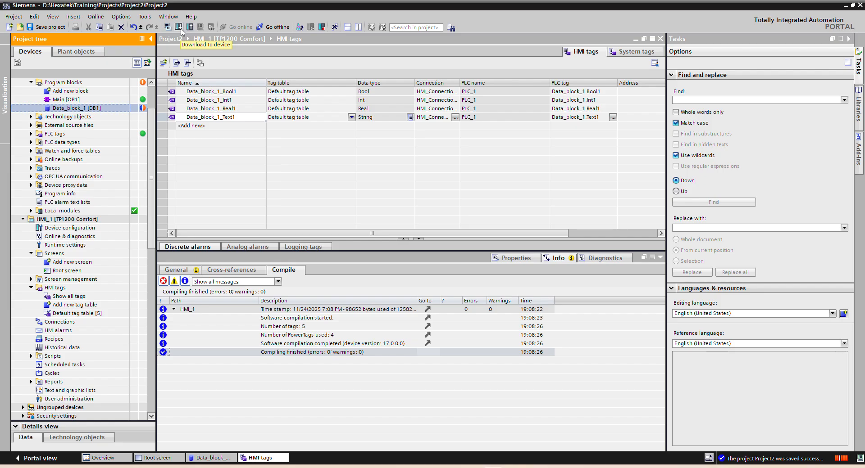
Step: Close the HMI tags table and inspect the Offset column for Real1, Int1, Bool1 and Text1 in Data_block_1
{"action": "left_click", "coordinate": [660, 39]}
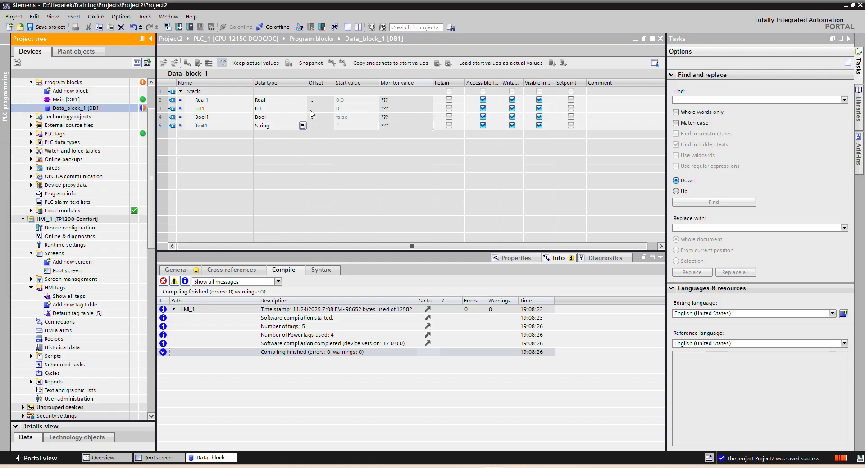
{"action": "left_click", "coordinate": [216, 108]}
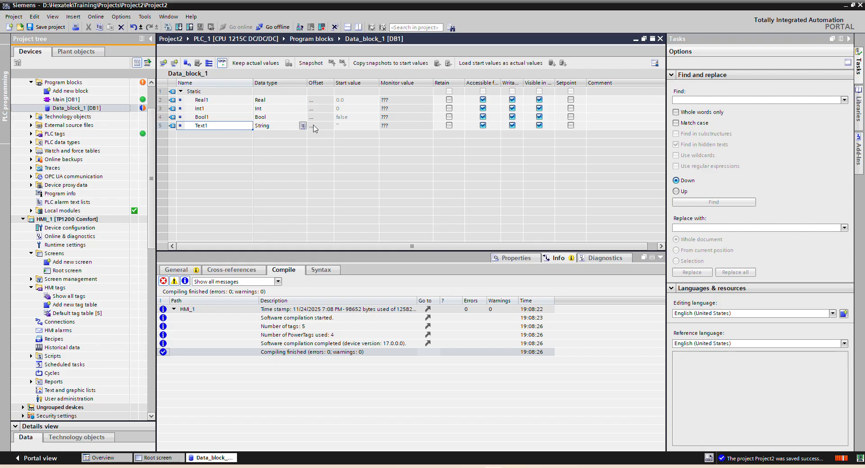
{"action": "left_click", "coordinate": [215, 103]}
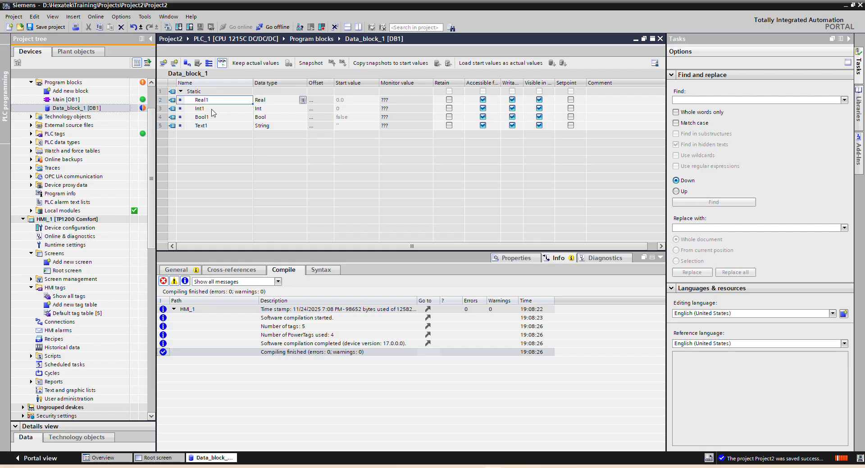
{"action": "left_click", "coordinate": [212, 111]}
{"action": "left_click", "coordinate": [215, 119]}
{"action": "left_click", "coordinate": [216, 128]}
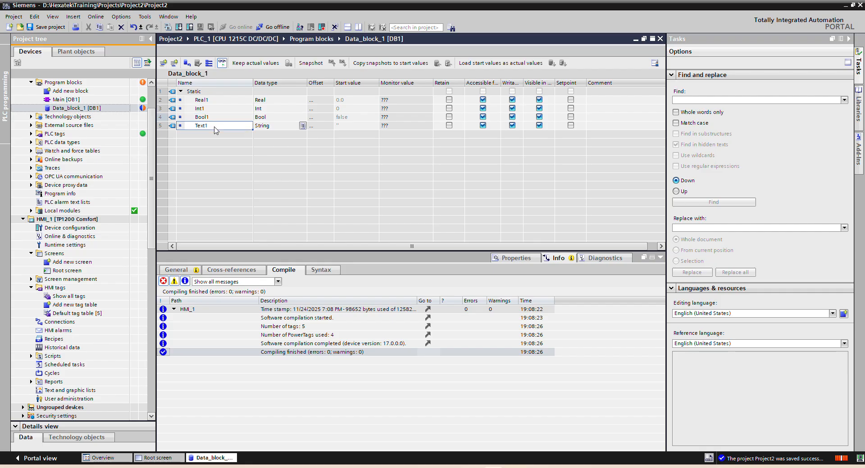
Step: Download the changed Data_block_1 to PLC_1, re-initializing the data blocks with their start values
{"action": "left_click", "coordinate": [179, 27]}
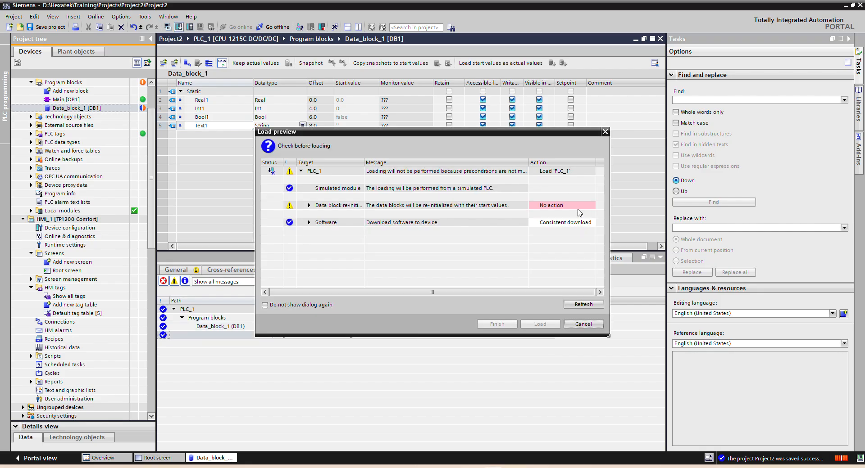
{"action": "left_click", "coordinate": [571, 208]}
{"action": "left_click", "coordinate": [566, 218]}
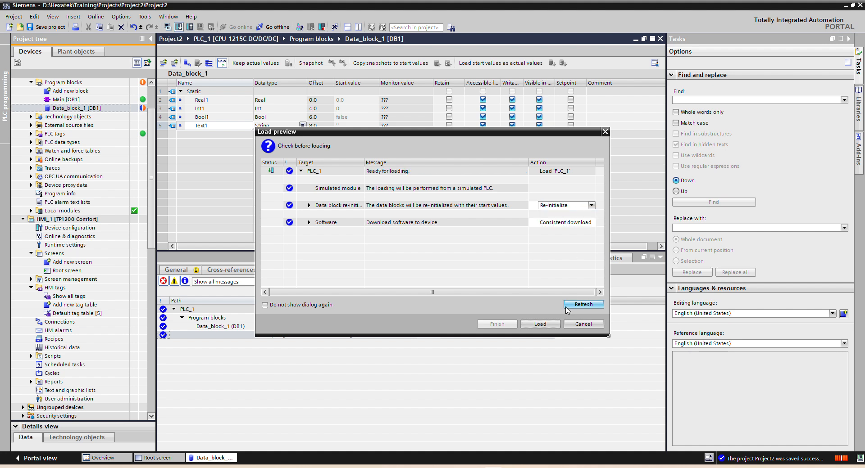
{"action": "left_click", "coordinate": [540, 325]}
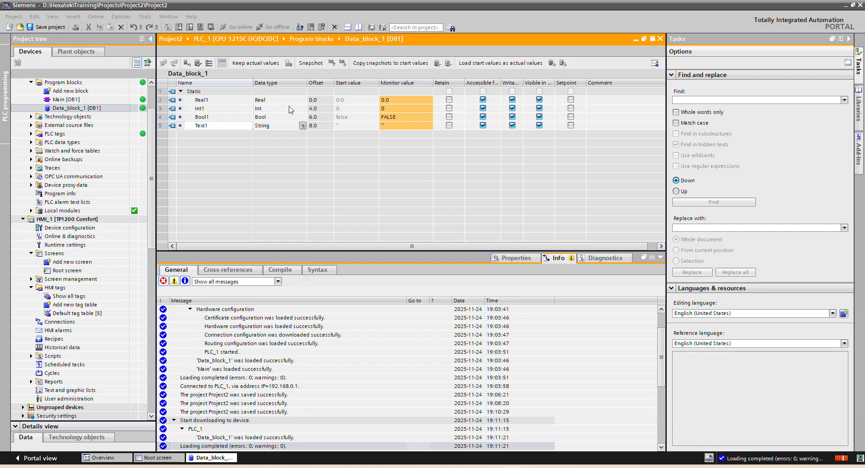
Step: Examine the offsets assigned to Real1, Int1, Bool1 and Text1 after the download
{"action": "left_click", "coordinate": [215, 103]}
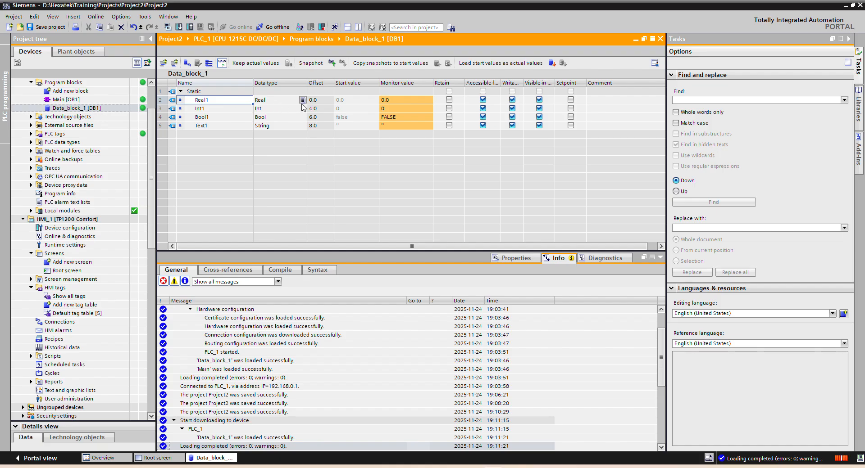
{"action": "left_click", "coordinate": [320, 110]}
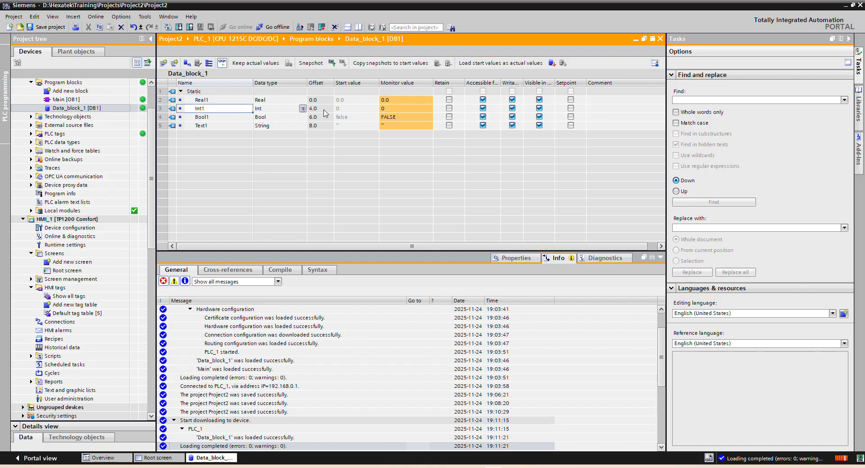
{"action": "left_click", "coordinate": [314, 117]}
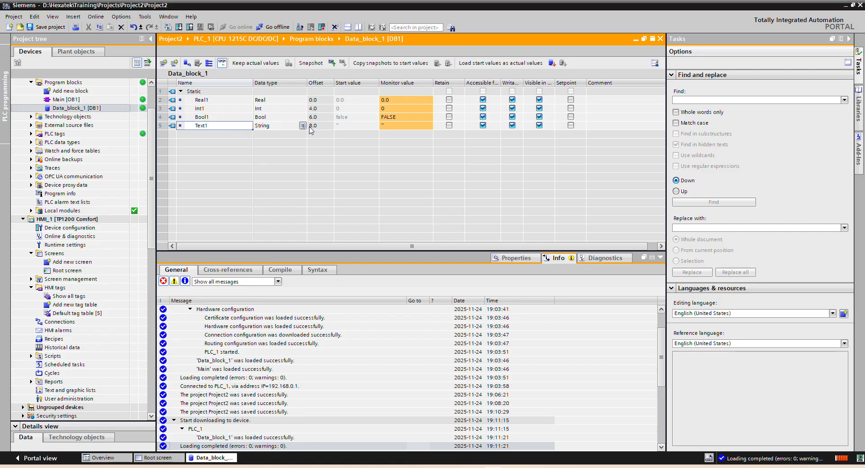
{"action": "left_click", "coordinate": [314, 127]}
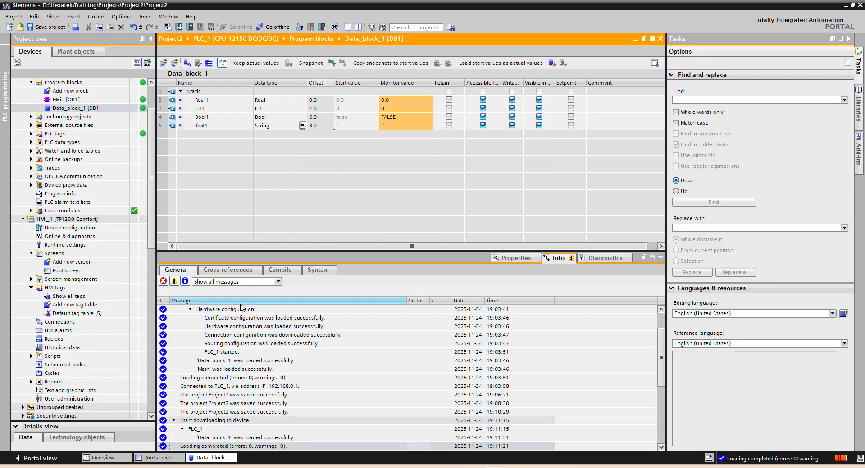
Step: Add a new variable named Real2 with data type Real below Text1 in Data_block_1
{"action": "left_click", "coordinate": [75, 246]}
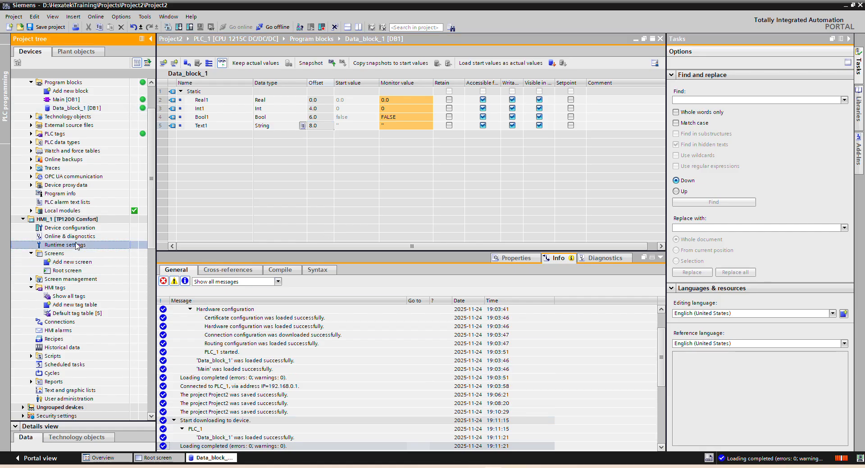
{"action": "scroll", "coordinate": [77, 246], "scroll_direction": "down", "scroll_amount": 3}
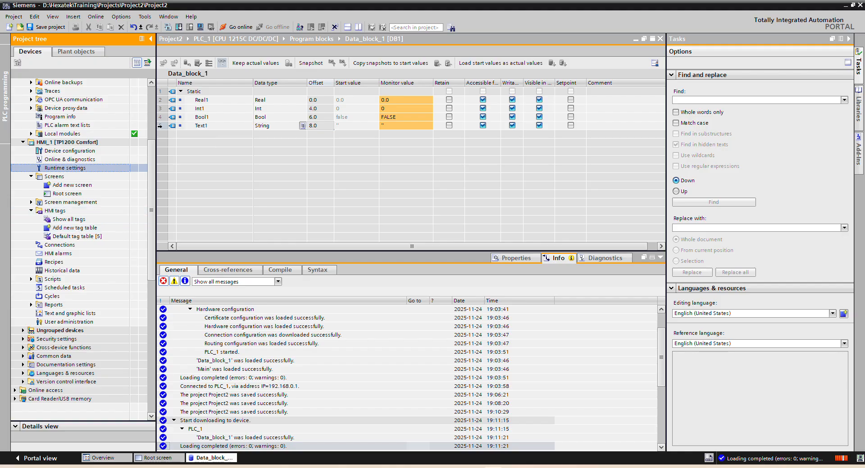
{"action": "right_click", "coordinate": [160, 127]}
{"action": "left_click", "coordinate": [192, 141]}
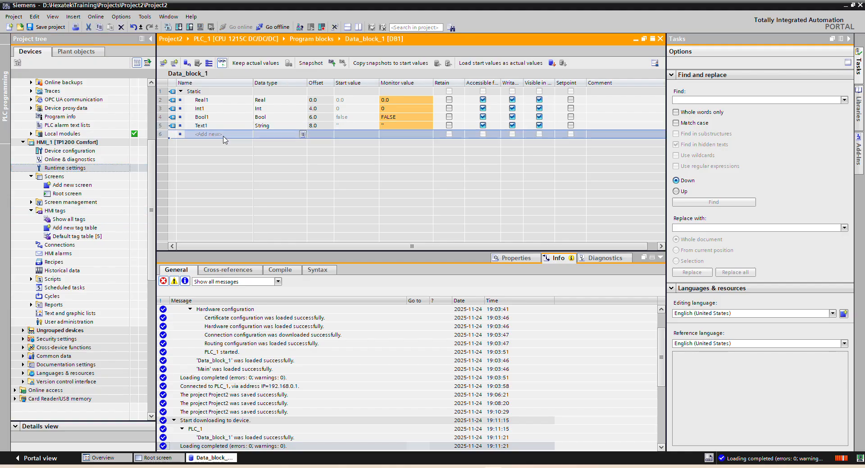
{"action": "left_click", "coordinate": [224, 137]}
{"action": "type", "text": "Real2"}
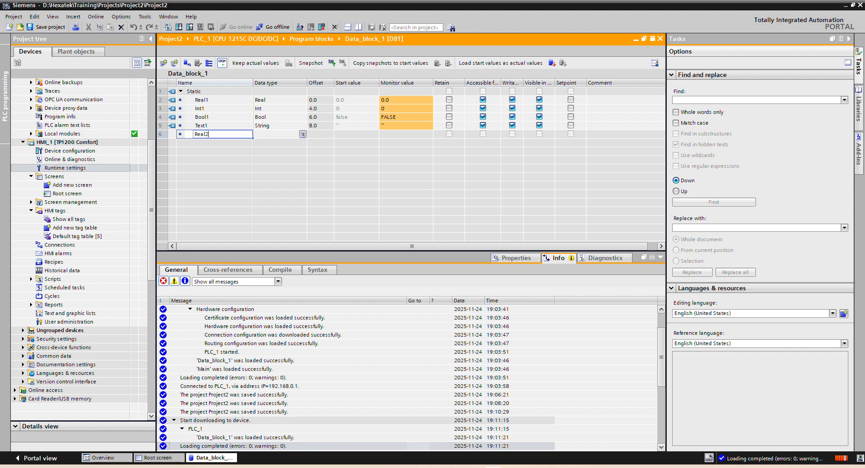
{"action": "key", "text": "Return"}
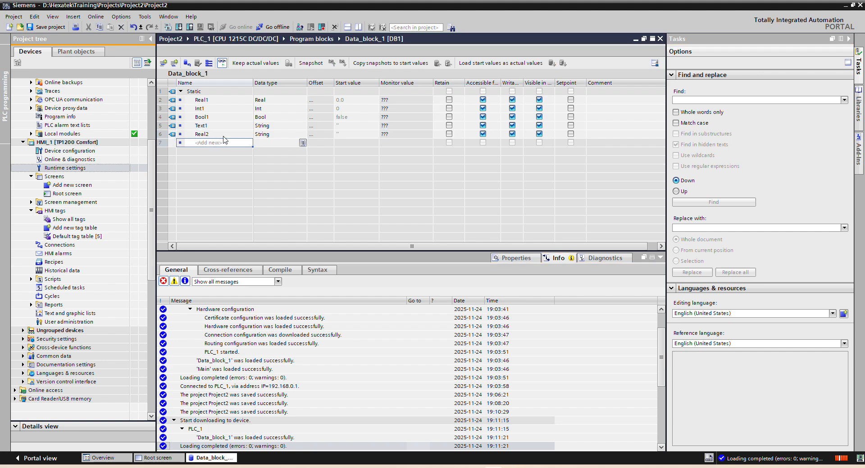
{"action": "left_click", "coordinate": [264, 135]}
{"action": "type", "text": "re"}
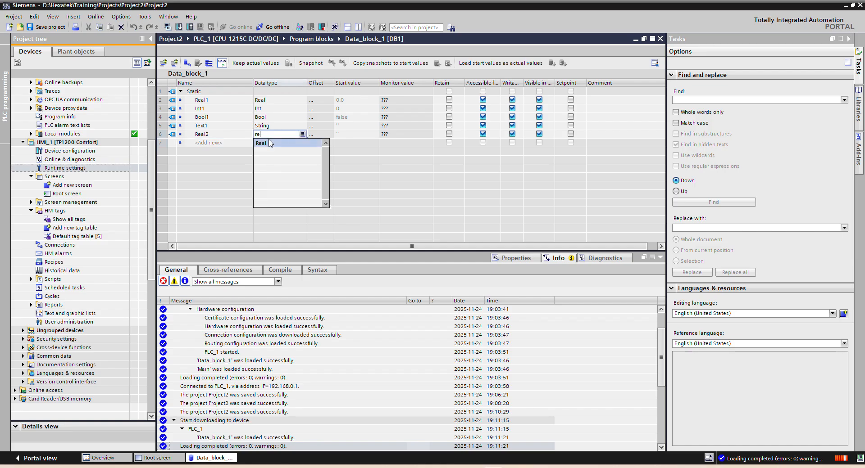
{"action": "left_click", "coordinate": [268, 143]}
Step: Compile the changed Data_block_1 and download it to PLC_1, re-initializing the data blocks with their start values
{"action": "left_click", "coordinate": [165, 27]}
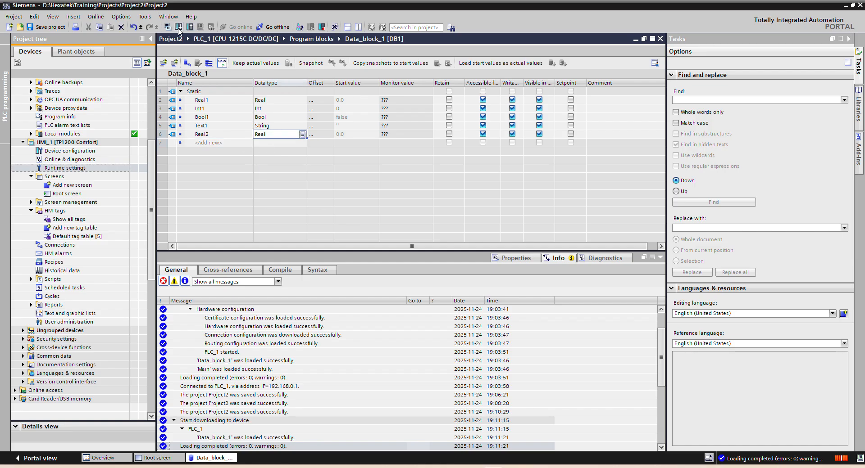
{"action": "left_click", "coordinate": [179, 28]}
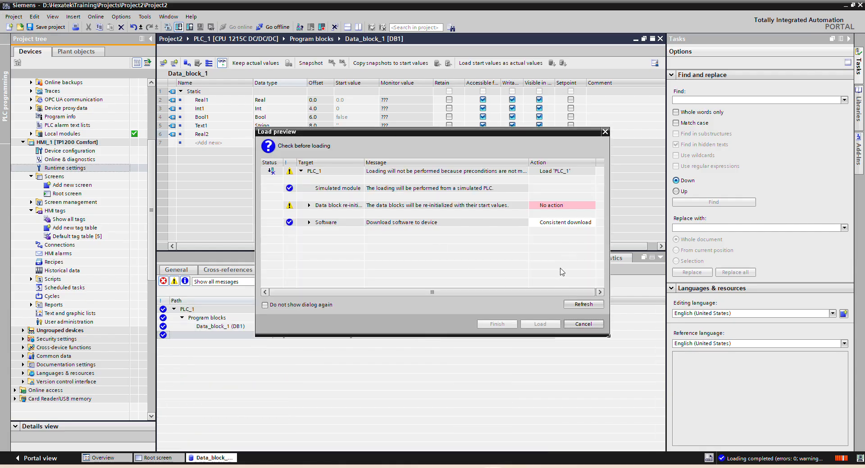
{"action": "left_click", "coordinate": [566, 205]}
{"action": "left_click", "coordinate": [566, 205]}
{"action": "left_click", "coordinate": [561, 220]}
{"action": "left_click", "coordinate": [559, 322]}
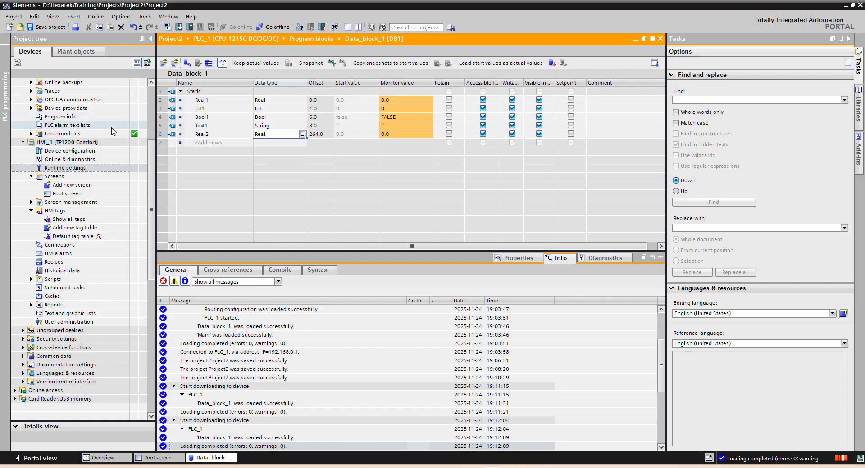
Step: Show all HMI tags of HMI_1 and add a new tag named Real2
{"action": "double_click", "coordinate": [70, 219]}
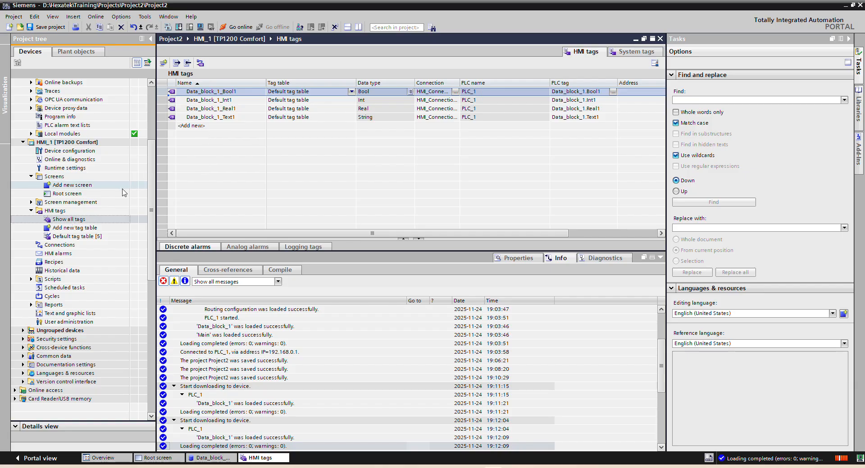
{"action": "left_click", "coordinate": [223, 128]}
{"action": "left_click", "coordinate": [223, 127]}
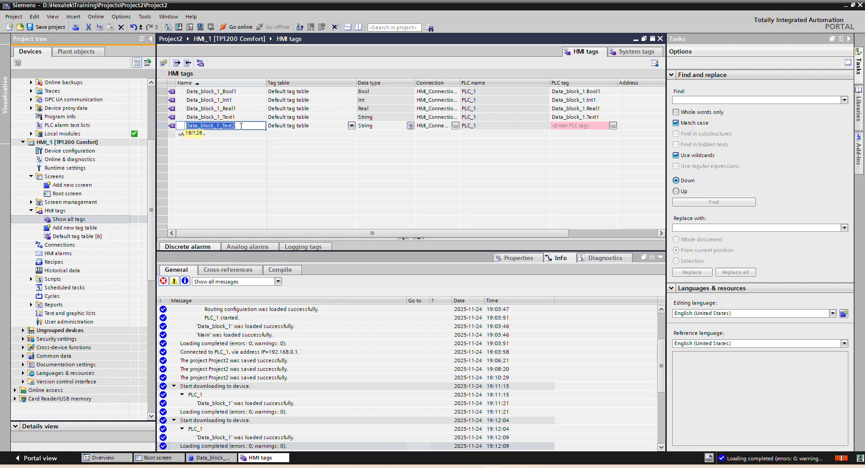
{"action": "type", "text": "Real2"}
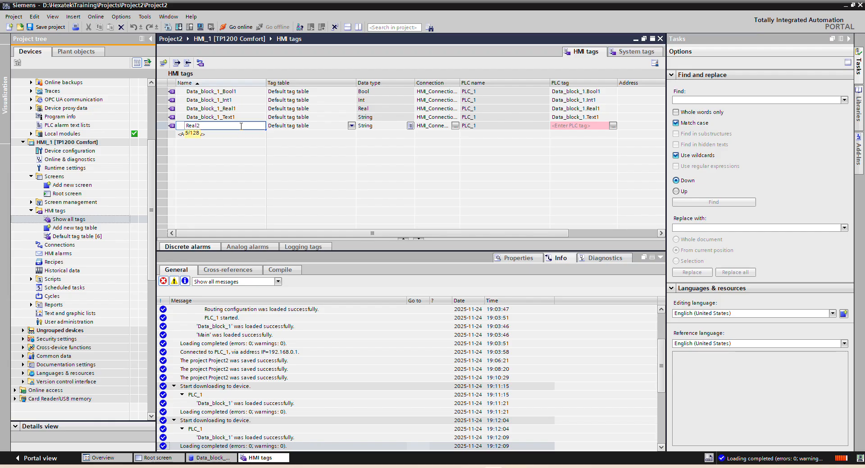
{"action": "key", "text": "Return"}
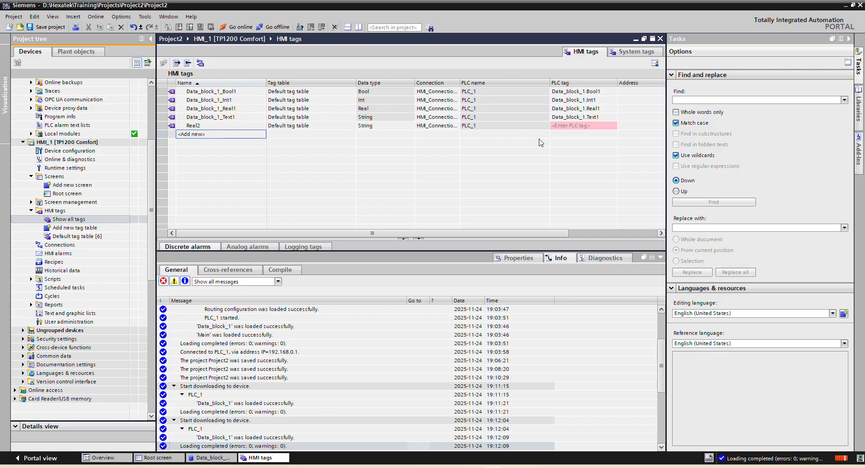
{"action": "left_click", "coordinate": [578, 128]}
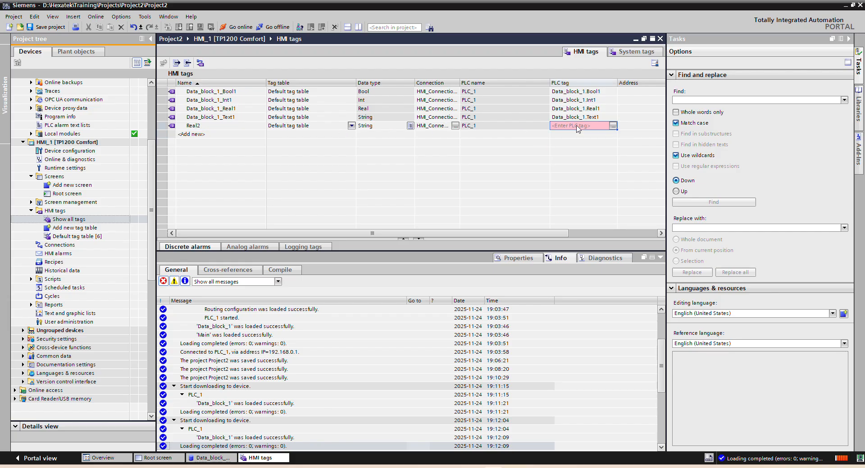
{"action": "left_click", "coordinate": [613, 127]}
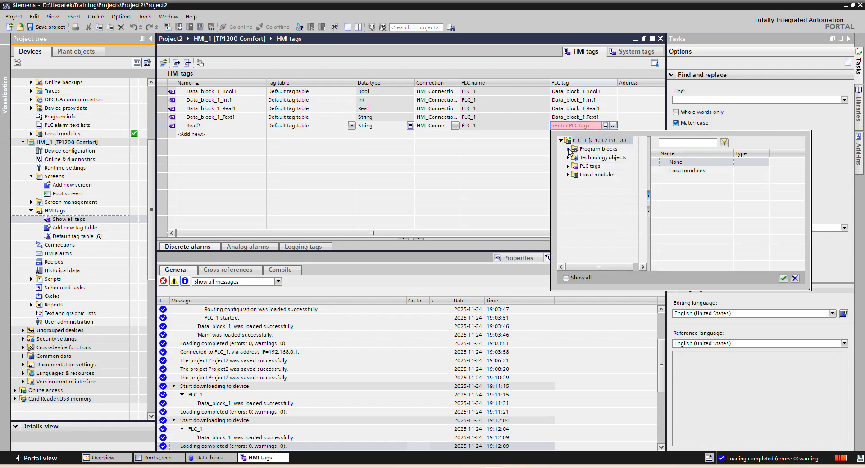
{"action": "left_click", "coordinate": [568, 149]}
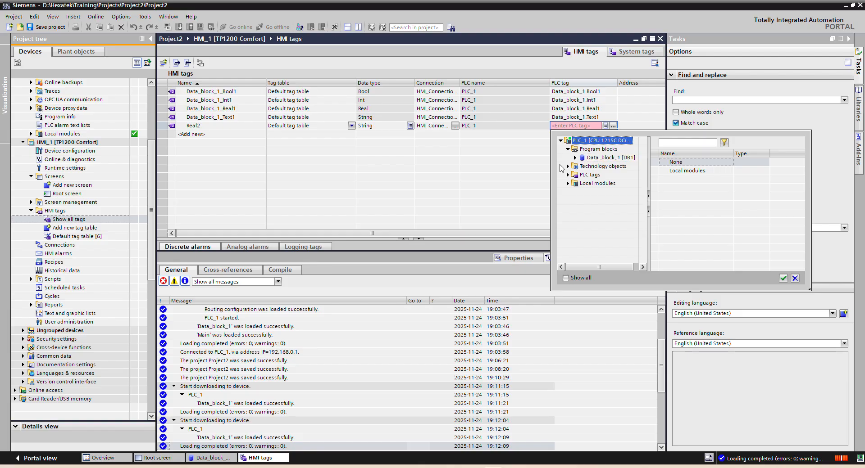
{"action": "left_click", "coordinate": [516, 163]}
Step: Set the access mode of the Real2 HMI tag to absolute access
{"action": "left_click_drag", "start_coordinate": [467, 235], "coordinate": [507, 234]}
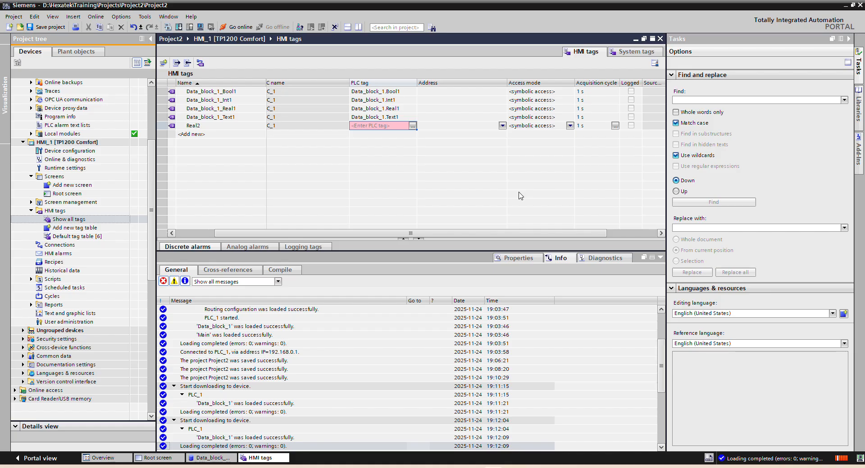
{"action": "left_click", "coordinate": [569, 126]}
{"action": "left_click", "coordinate": [570, 126]}
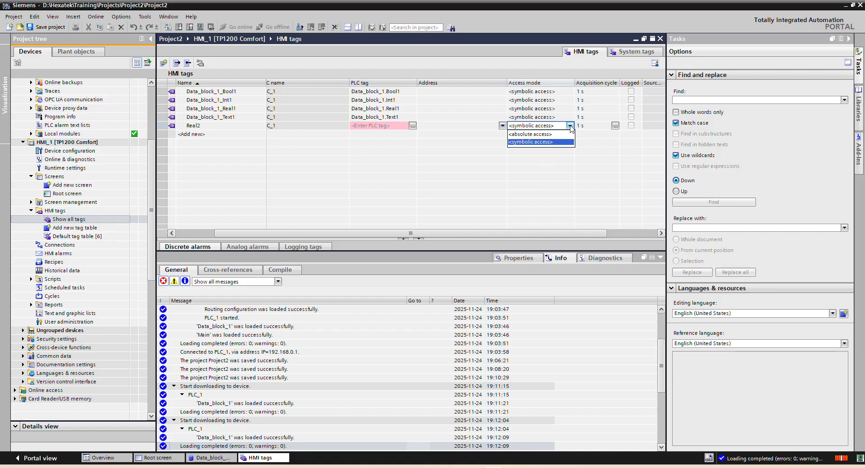
{"action": "left_click", "coordinate": [551, 137]}
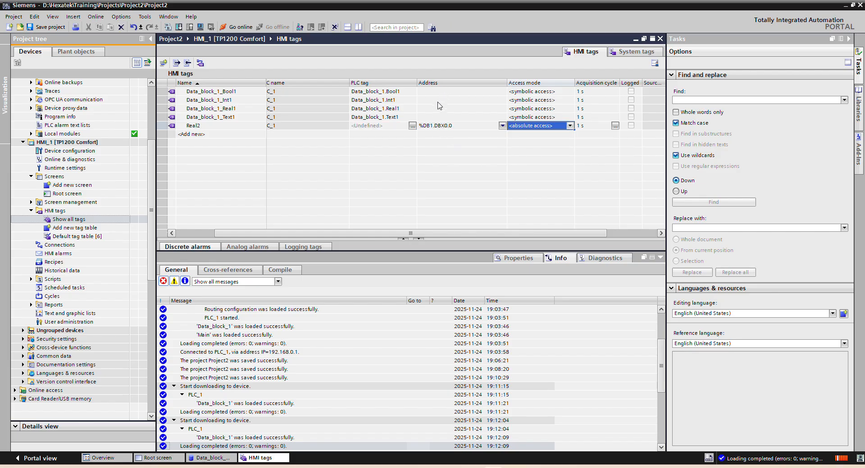
{"action": "left_click", "coordinate": [502, 128]}
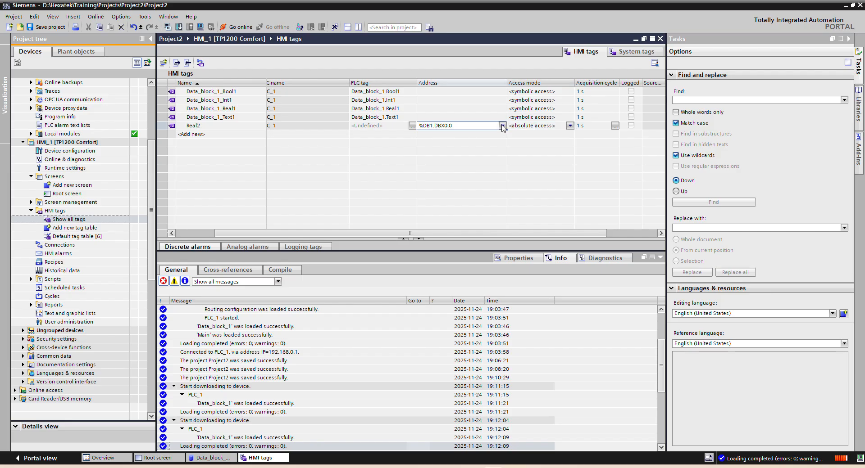
{"action": "left_click", "coordinate": [502, 127]}
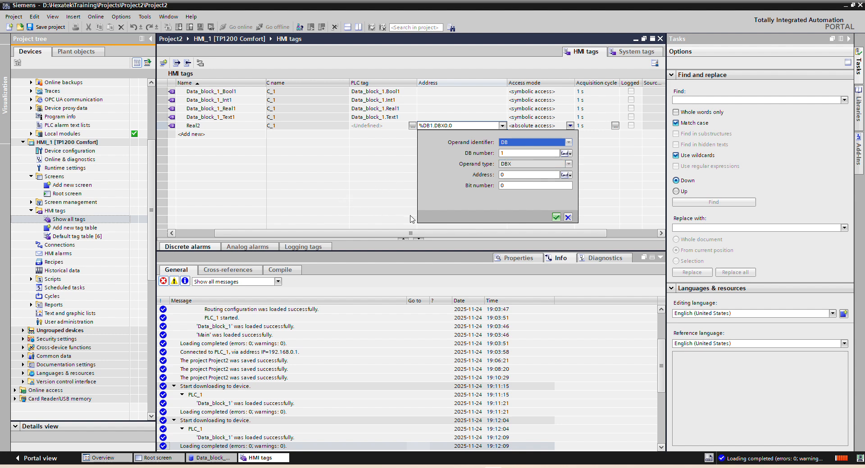
{"action": "left_click", "coordinate": [568, 217]}
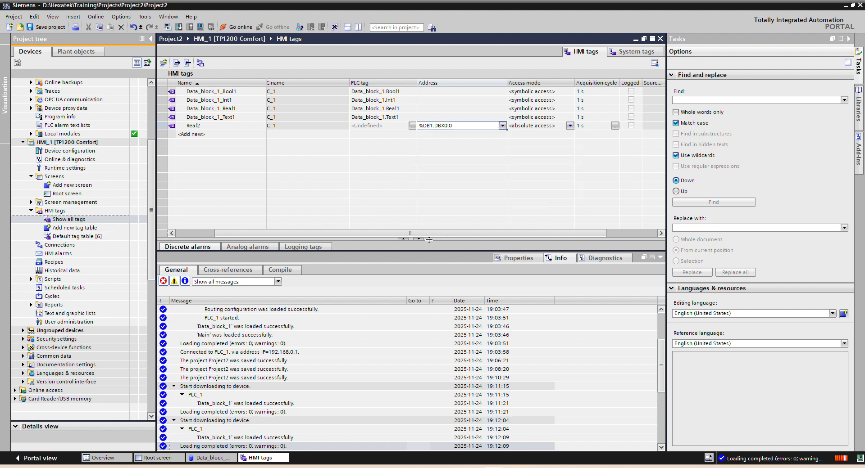
Step: Set the data type of the Real2 HMI tag to Real
{"action": "left_click_drag", "start_coordinate": [430, 233], "coordinate": [366, 236]}
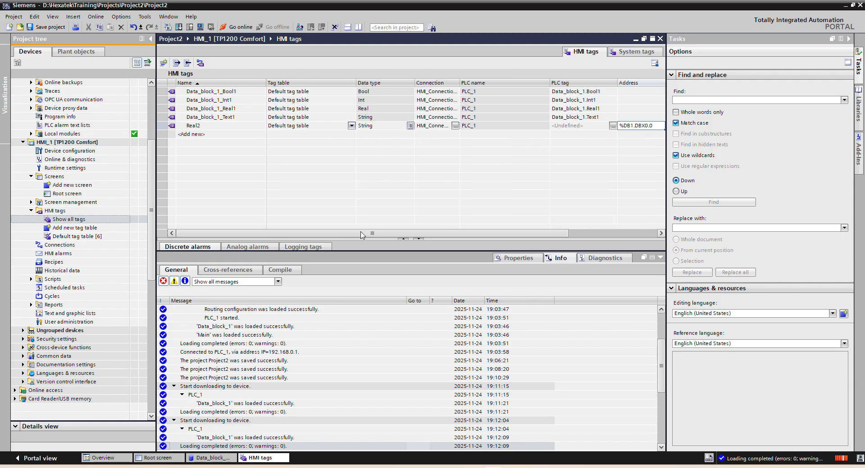
{"action": "left_click", "coordinate": [411, 127]}
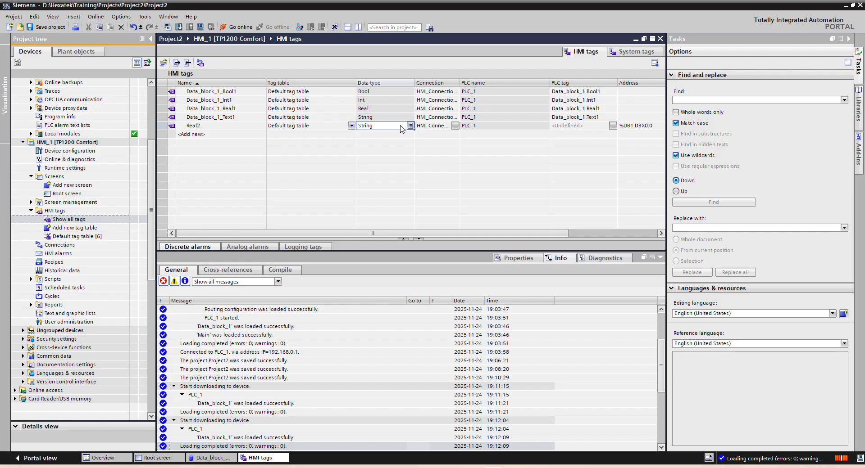
{"action": "left_click", "coordinate": [393, 126]}
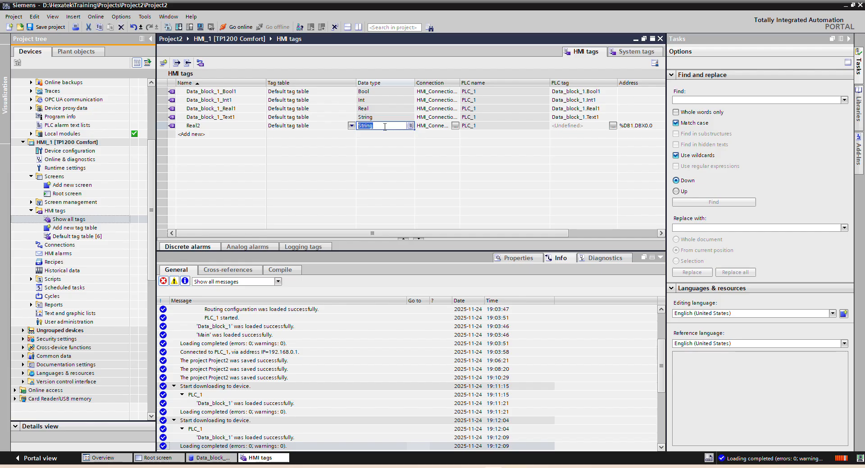
{"action": "type", "text": "Real"}
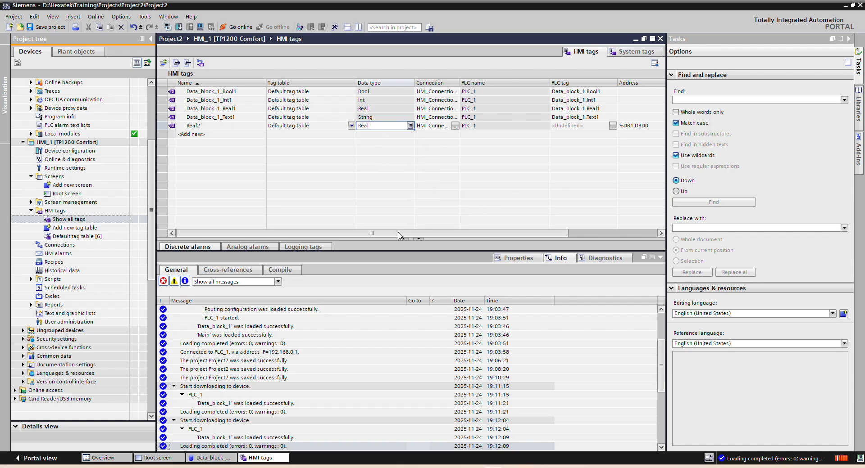
{"action": "left_click_drag", "start_coordinate": [398, 235], "coordinate": [458, 235]}
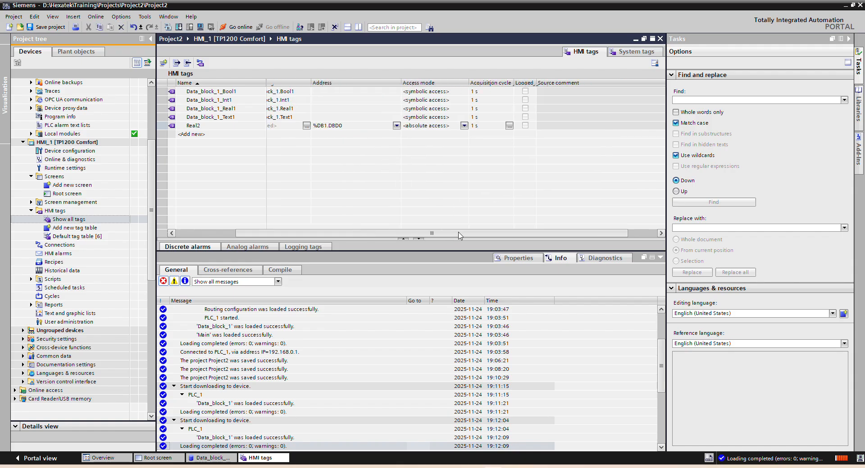
{"action": "left_click", "coordinate": [371, 127]}
{"action": "left_click", "coordinate": [397, 126]}
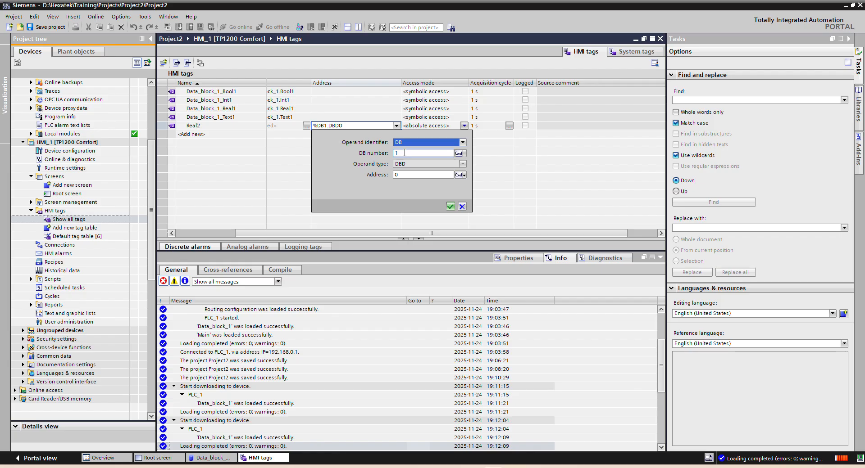
Step: Open Data_block_1 of PLC_1 and check the offset of the Real2 variable
{"action": "scroll", "coordinate": [87, 146], "scroll_direction": "up", "scroll_amount": 4}
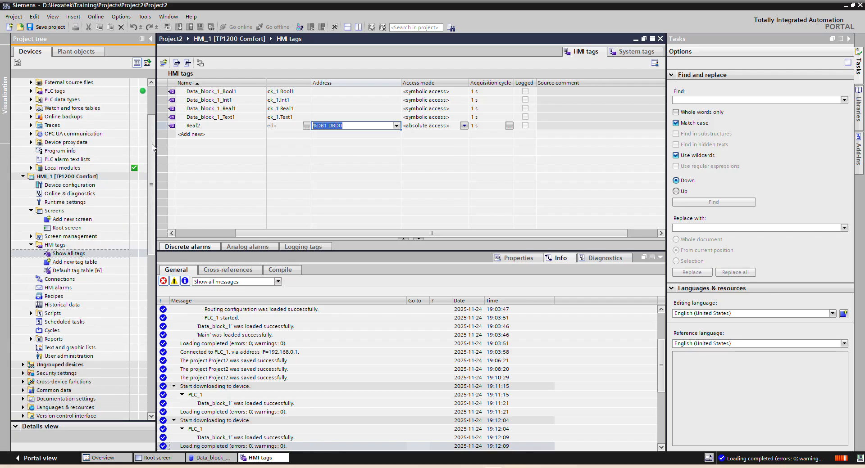
{"action": "double_click", "coordinate": [83, 144]}
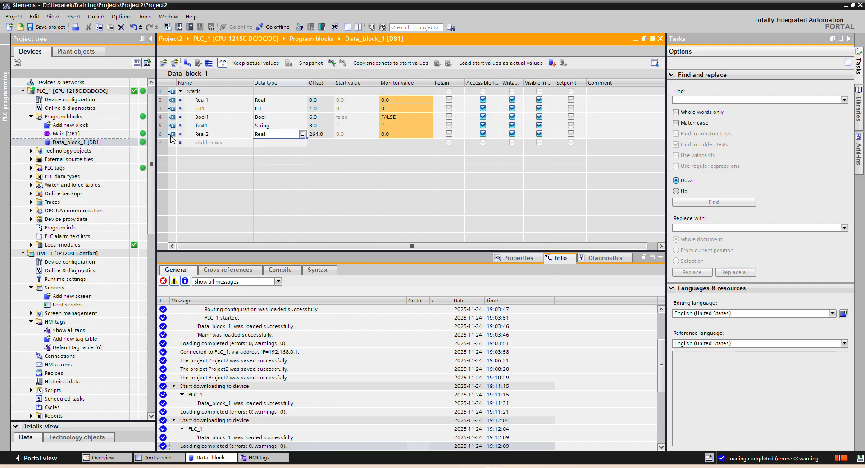
{"action": "left_click", "coordinate": [206, 135]}
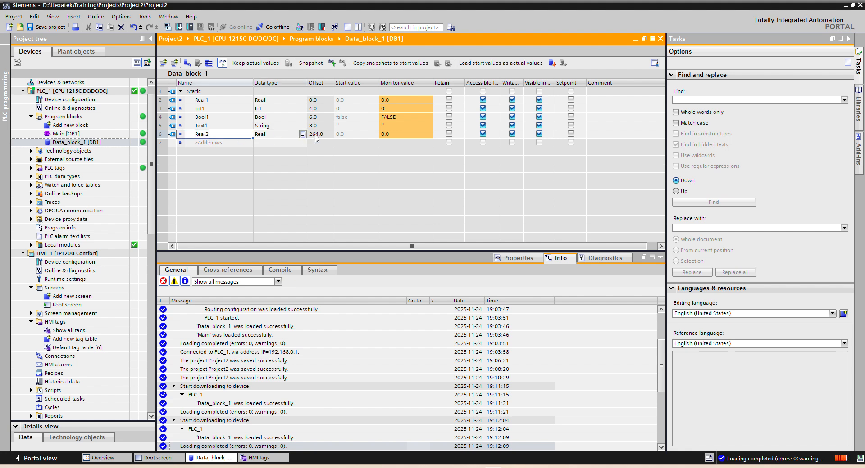
Step: Return to the HMI tags and set the Real2 tag's address to 264 in DB 1 (%DB1.DBD264)
{"action": "left_click", "coordinate": [278, 459]}
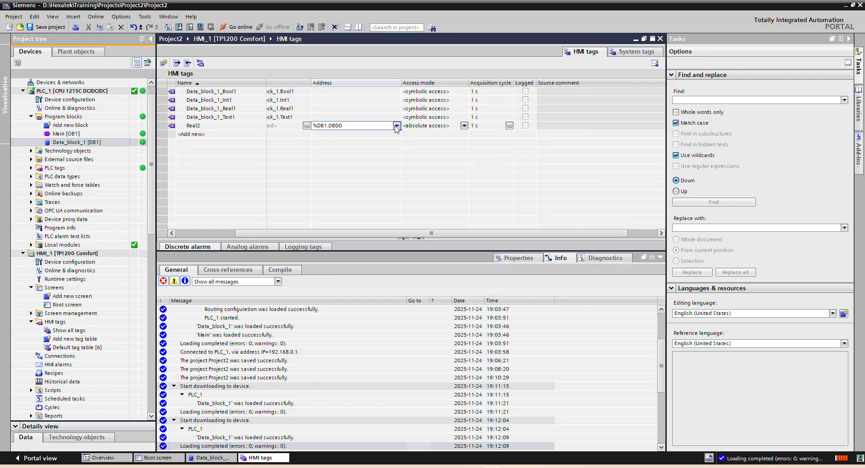
{"action": "left_click", "coordinate": [396, 126]}
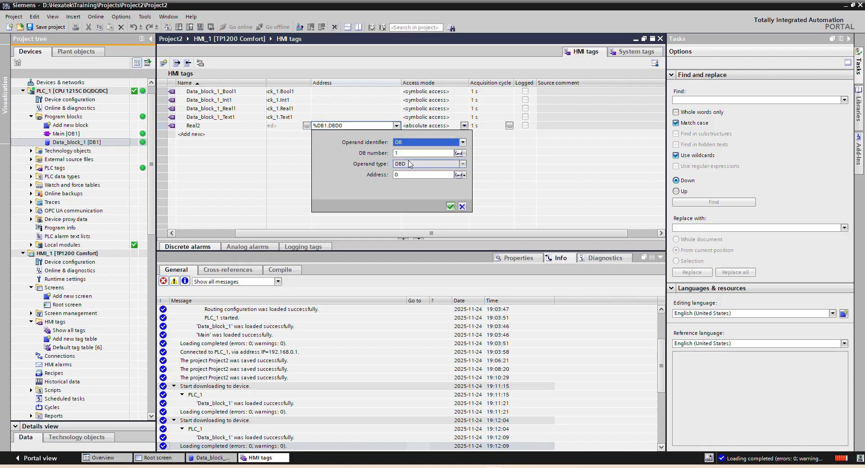
{"action": "left_click", "coordinate": [406, 176]}
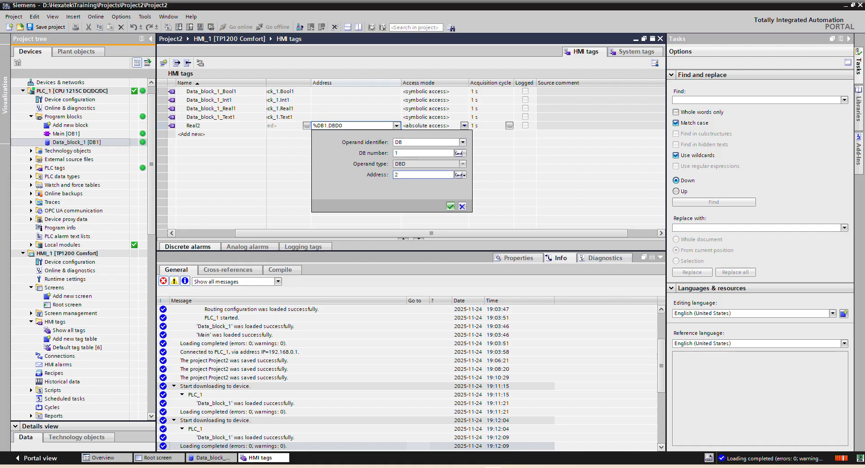
{"action": "type", "text": "264"}
{"action": "left_click", "coordinate": [451, 207]}
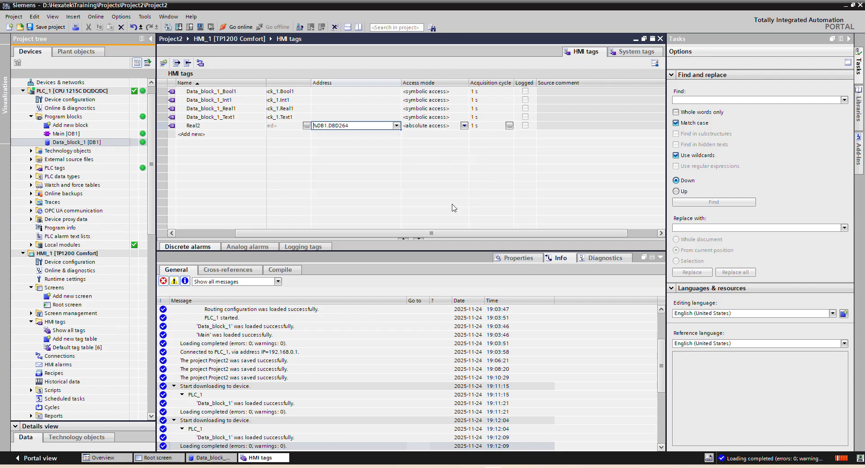
{"action": "left_click", "coordinate": [427, 92]}
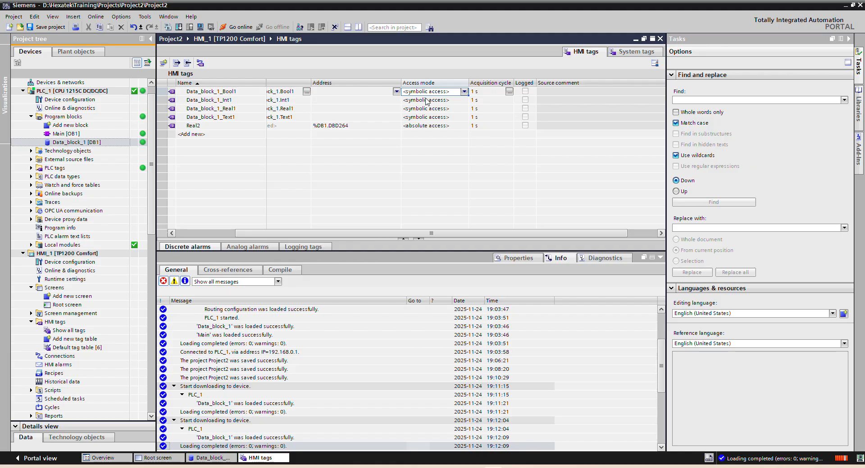
Step: Compare the access mode, address and PLC tag of the Data_block_1 tags with those of Real2 in the HMI tag table
{"action": "left_click", "coordinate": [424, 101]}
{"action": "left_click", "coordinate": [424, 109]}
{"action": "left_click", "coordinate": [421, 117]}
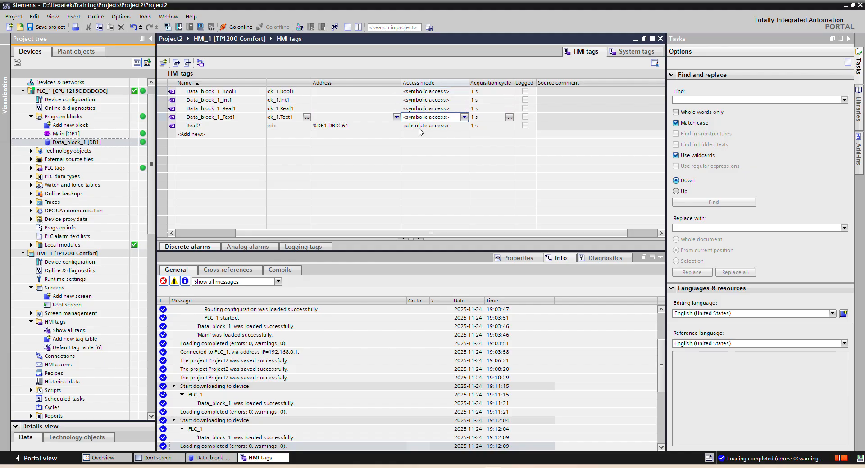
{"action": "left_click", "coordinate": [417, 127]}
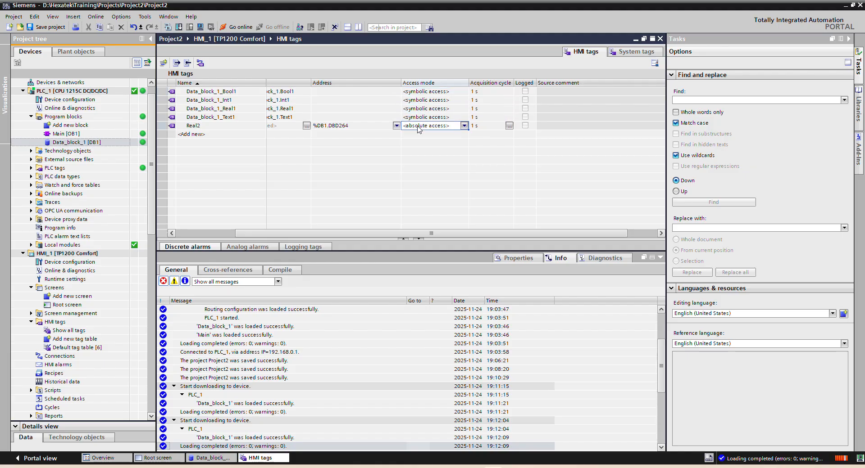
{"action": "left_click", "coordinate": [368, 126]}
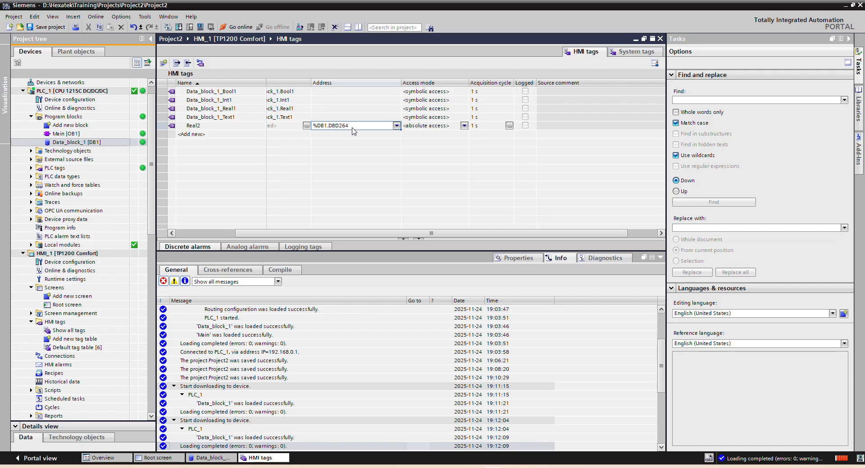
{"action": "left_click", "coordinate": [291, 118]}
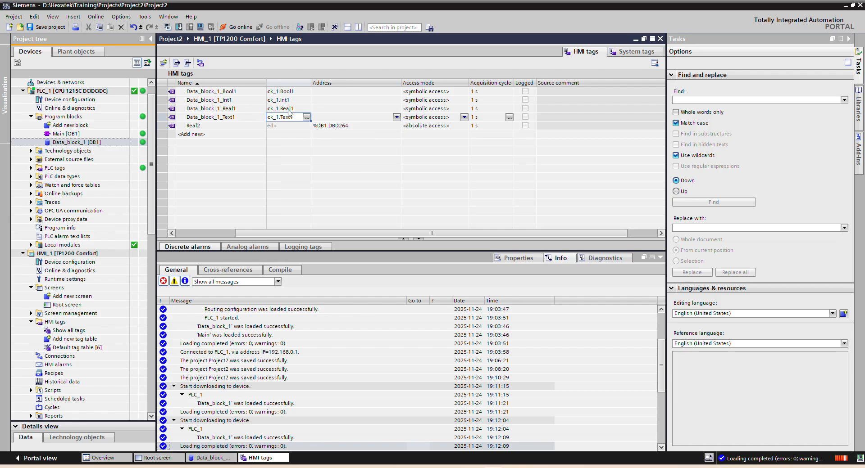
{"action": "left_click", "coordinate": [288, 111]}
{"action": "left_click", "coordinate": [290, 101]}
{"action": "left_click", "coordinate": [292, 93]}
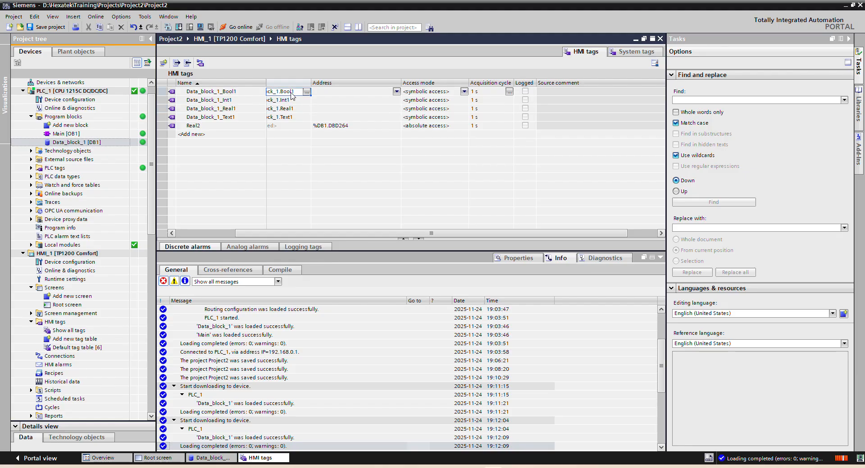
{"action": "scroll", "coordinate": [333, 220], "scroll_direction": "left", "scroll_amount": 5}
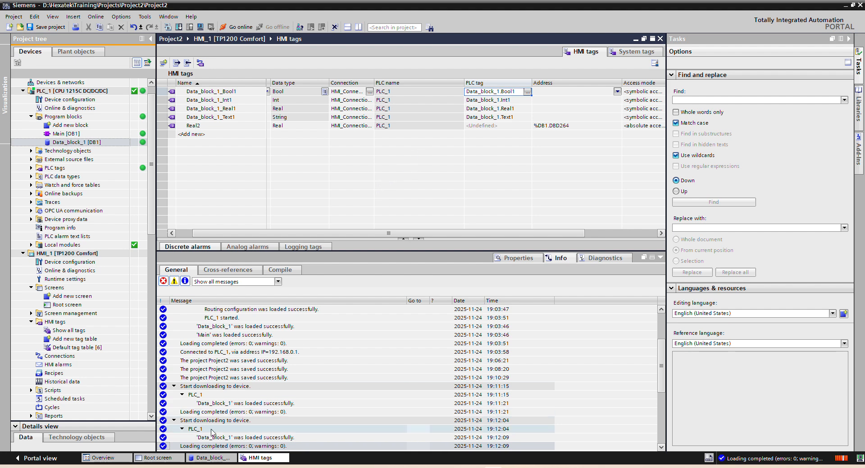
Step: On the Root screen, duplicate the Real1 I/O field beside the original and link the copy to the Real2 HMI tag
{"action": "left_click", "coordinate": [157, 457]}
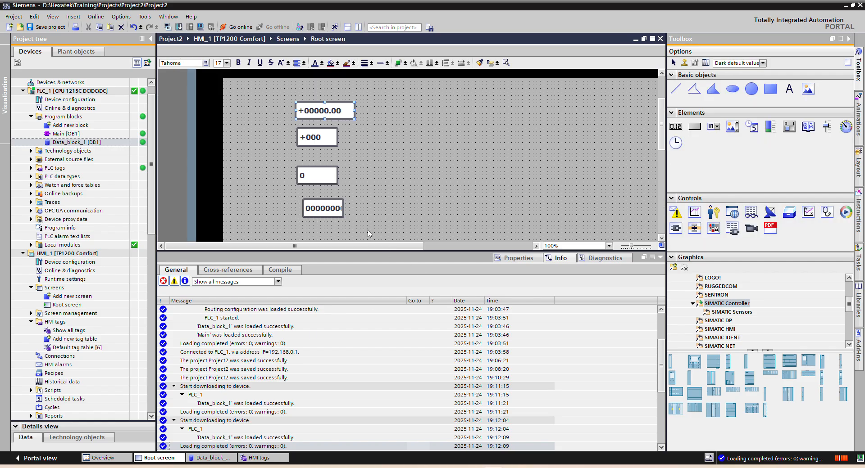
{"action": "left_click_drag", "start_coordinate": [335, 109], "coordinate": [427, 113]}
{"action": "right_click", "coordinate": [427, 113]}
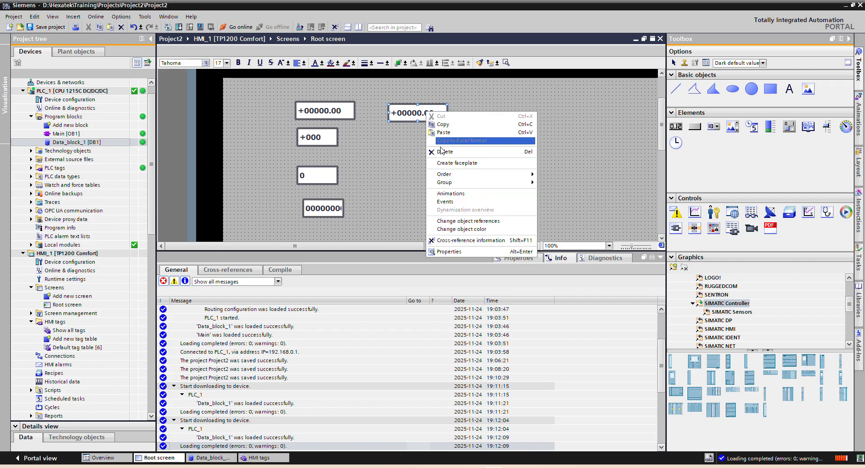
{"action": "left_click", "coordinate": [454, 252]}
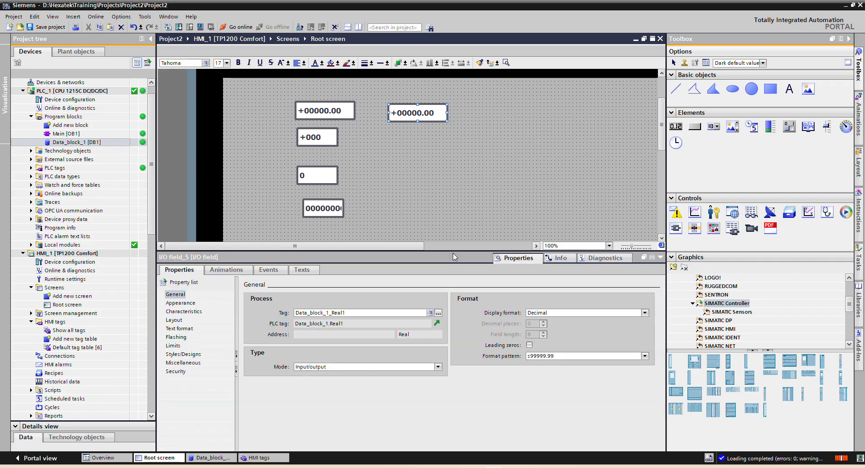
{"action": "left_click", "coordinate": [438, 313]}
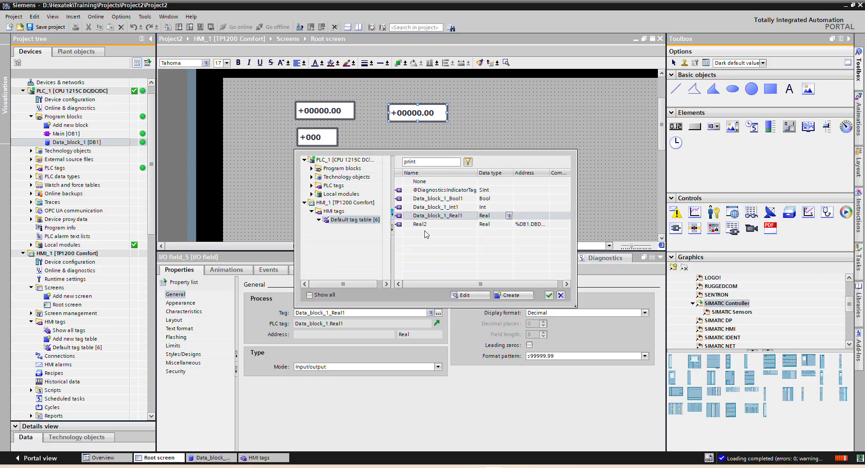
{"action": "double_click", "coordinate": [428, 226]}
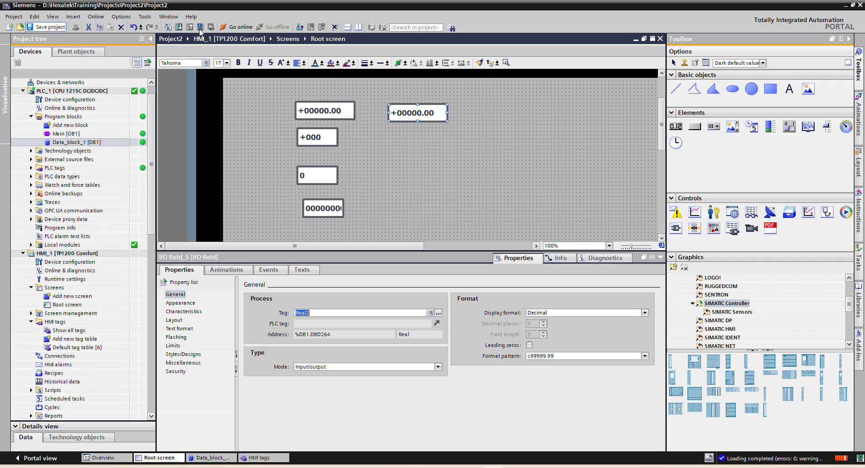
Step: Save the project and run the HMI simulation in WinCC Runtime Advanced
{"action": "left_click", "coordinate": [45, 27]}
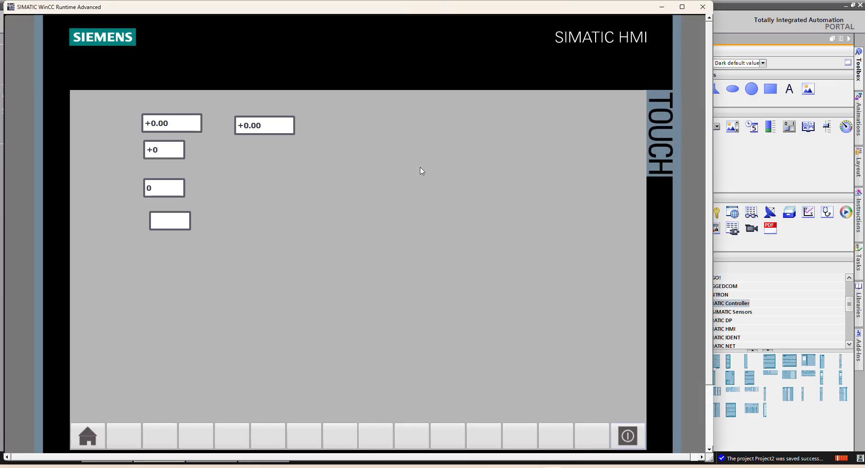
{"action": "key", "text": "alt+Tab"}
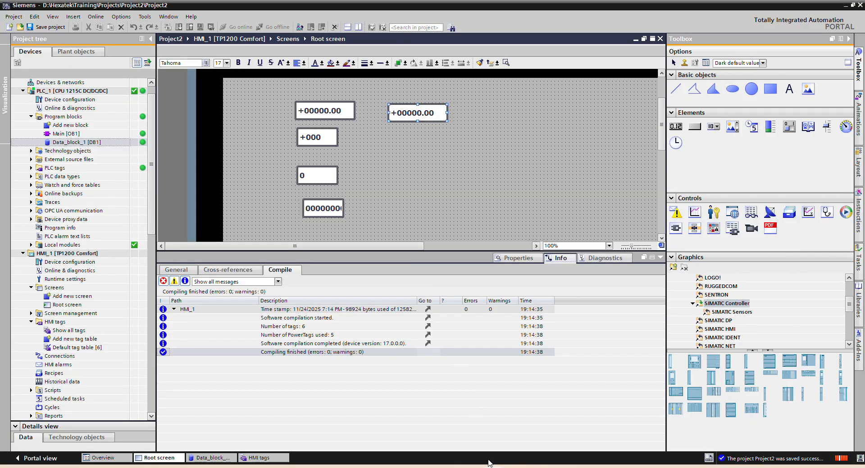
{"action": "left_click", "coordinate": [491, 467]}
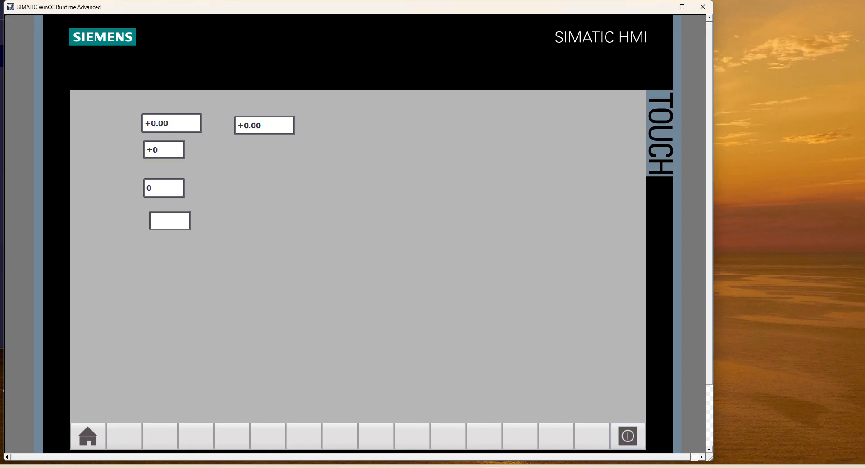
Step: Switch back to TIA Portal and modify the monitored value of Real2 in Data_block_1 to 999.0
{"action": "key", "text": "alt+Tab"}
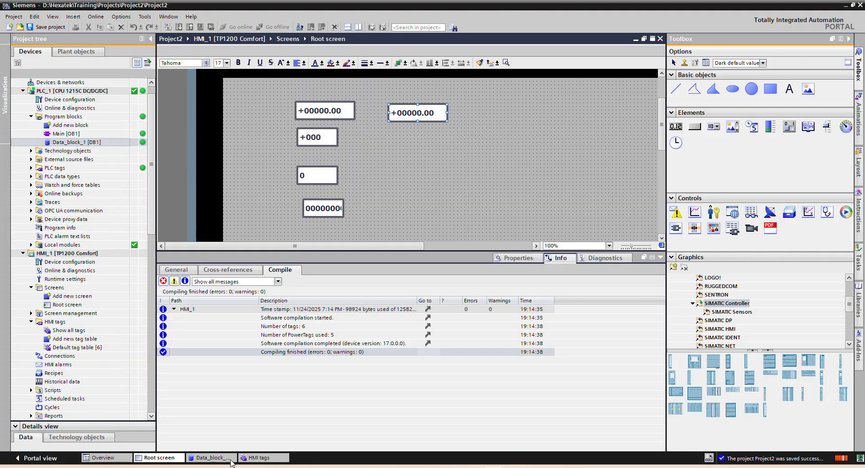
{"action": "left_click", "coordinate": [226, 459]}
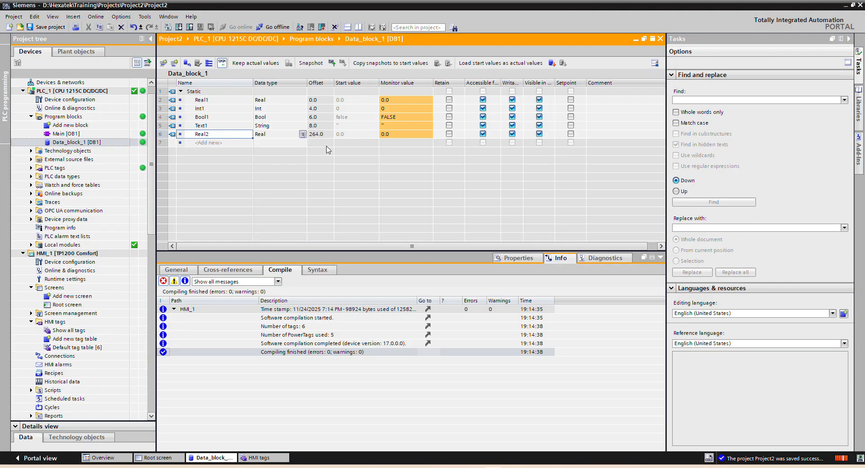
{"action": "left_click", "coordinate": [399, 136]}
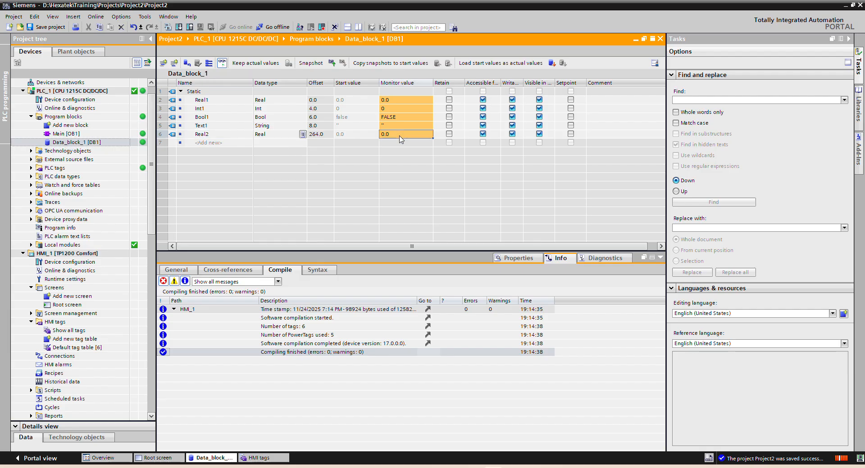
{"action": "right_click", "coordinate": [400, 135]}
{"action": "left_click", "coordinate": [428, 147]}
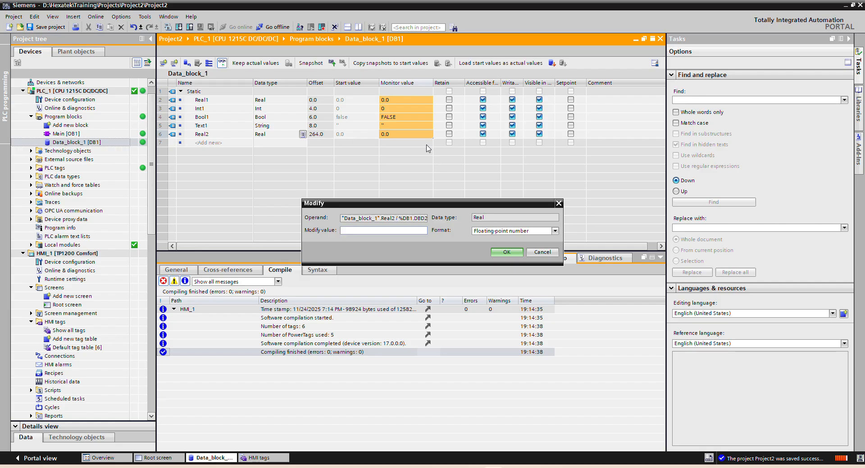
{"action": "type", "text": "999"}
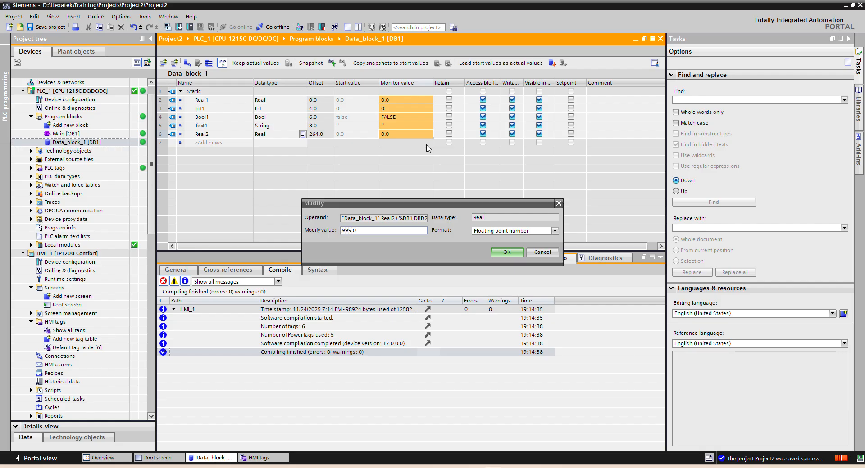
{"action": "key", "text": "Return"}
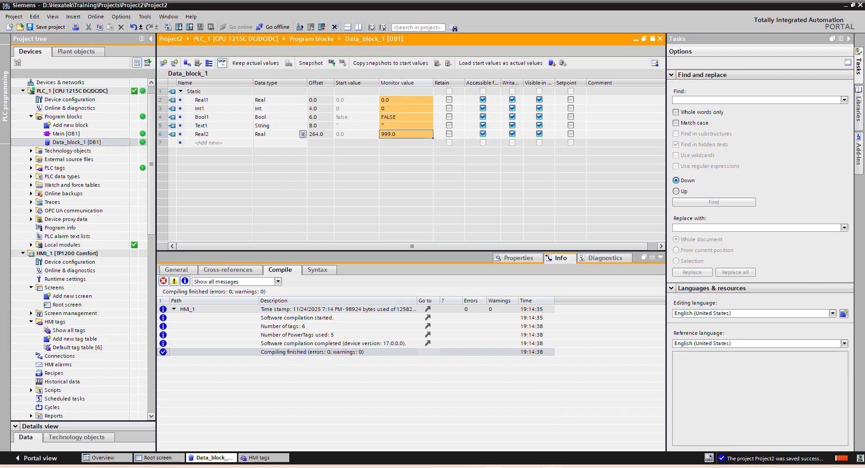
Step: Switch to the HMI runtime, enter 777 in the Real2 field, and check the value in Data_block_1
{"action": "left_click", "coordinate": [553, 467]}
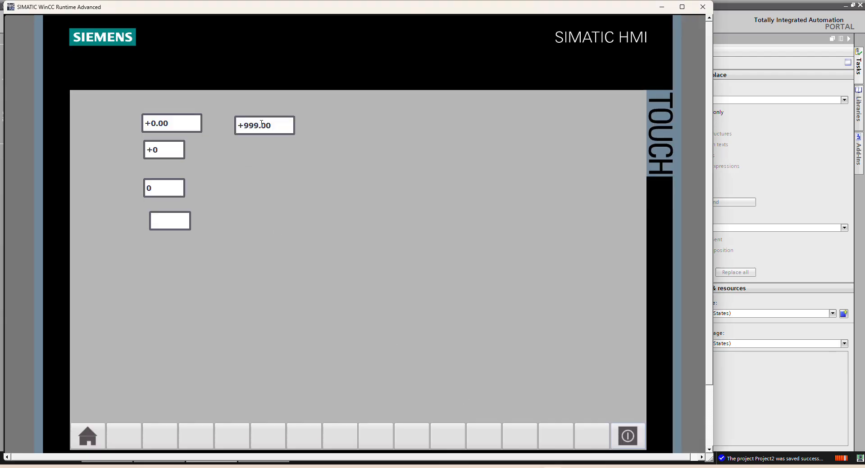
{"action": "left_click", "coordinate": [268, 123]}
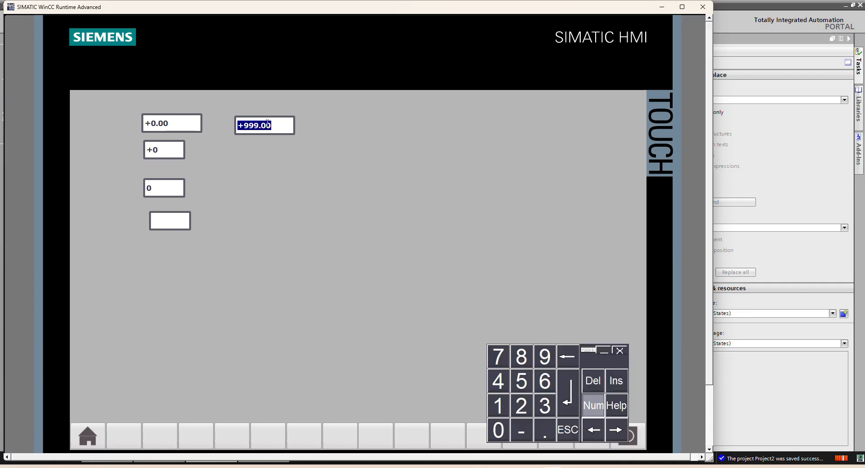
{"action": "type", "text": "777"}
{"action": "key", "text": "Return"}
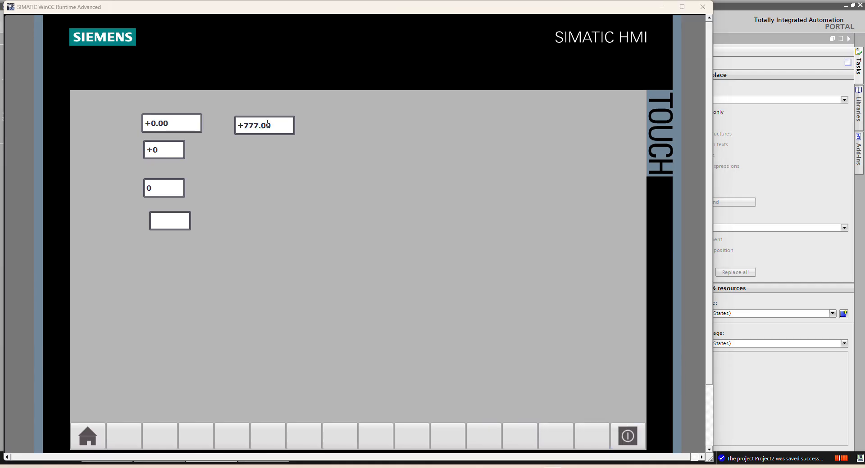
{"action": "key", "text": "alt+Tab"}
{"action": "key", "text": "alt+Tab"}
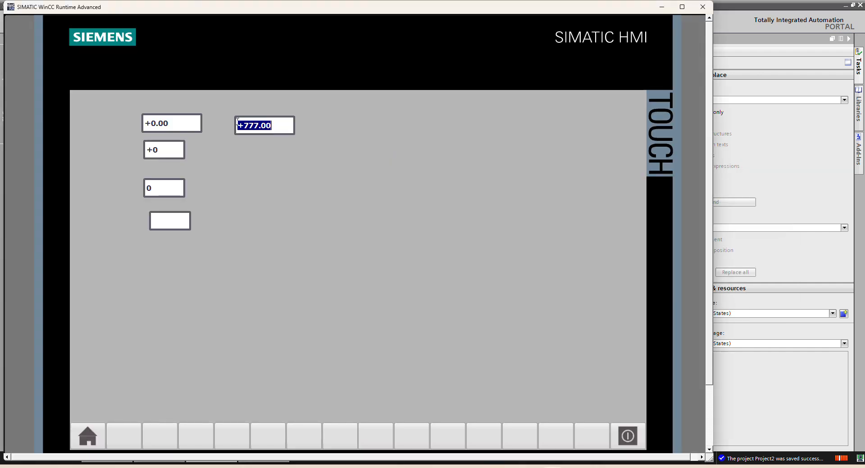
Step: In the HMI runtime, enter 123 in the Real1 field and 555 in the Int1 field
{"action": "left_click", "coordinate": [167, 121]}
{"action": "type", "text": "123"}
{"action": "key", "text": "Return"}
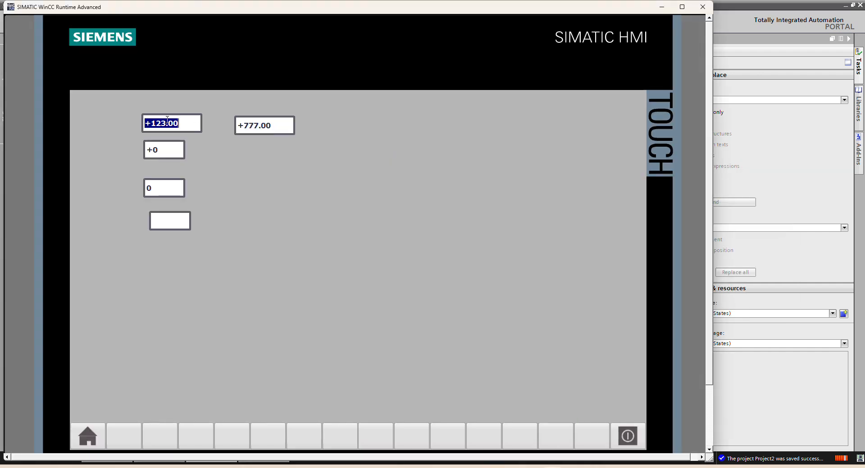
{"action": "left_click", "coordinate": [170, 148]}
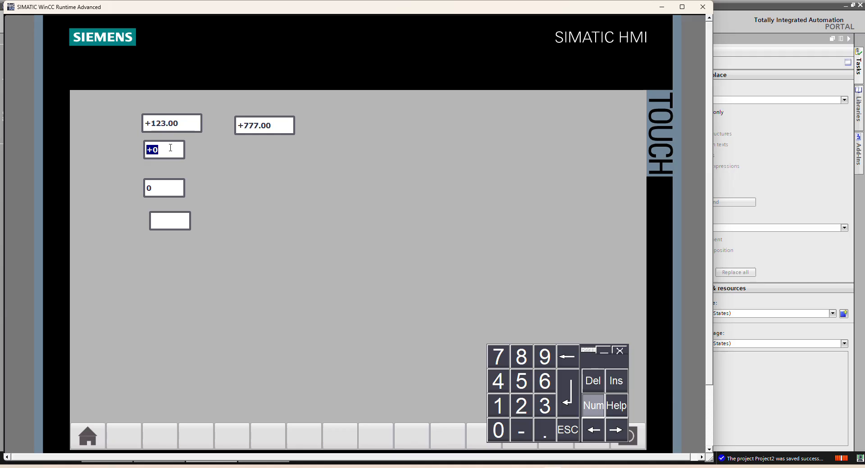
{"action": "type", "text": "555"}
{"action": "key", "text": "Return"}
Step: In the HMI runtime, enter 1 in the Bool1 field and COmm in the Text1 field
{"action": "left_click", "coordinate": [169, 194]}
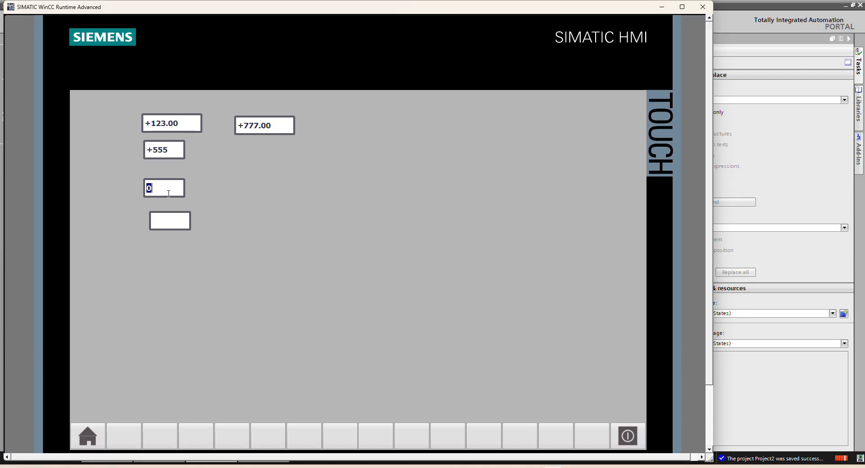
{"action": "type", "text": "1"}
{"action": "key", "text": "Return"}
{"action": "left_click", "coordinate": [165, 219]}
{"action": "type", "text": "COmm"}
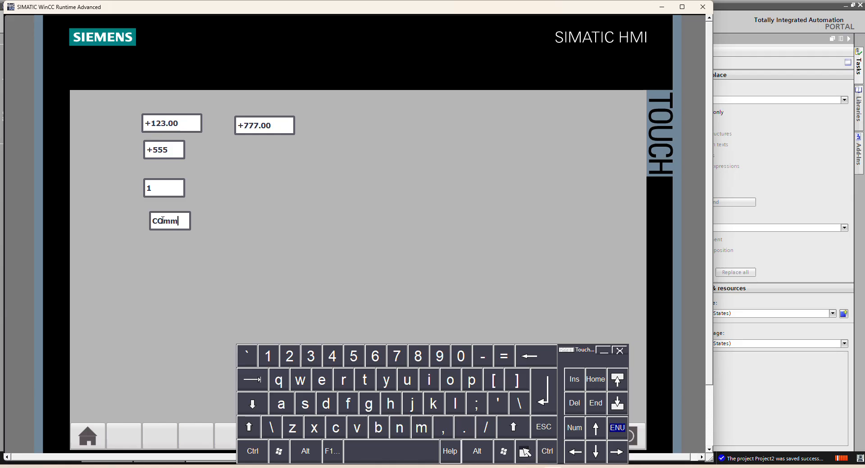
{"action": "key", "text": "Return"}
Step: Switch back to TIA Portal, check the monitor values in Data_block_1, and save the project
{"action": "key", "text": "alt+Tab"}
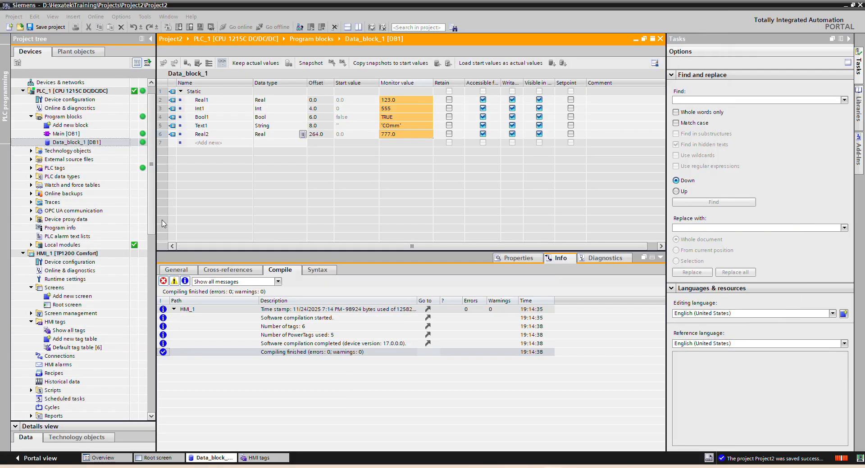
{"action": "left_click", "coordinate": [383, 15]}
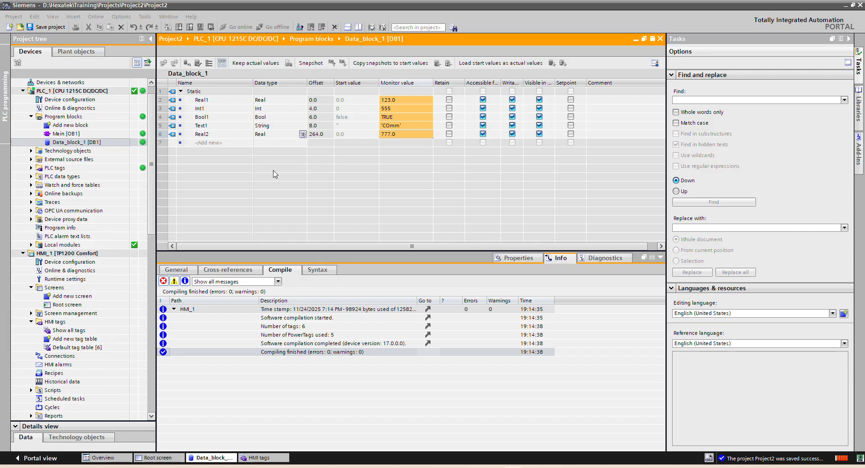
{"action": "left_click", "coordinate": [50, 28]}
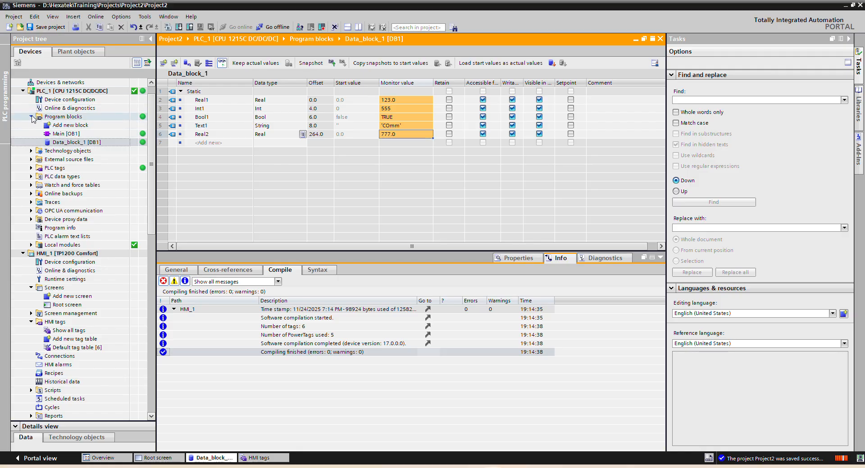
{"action": "left_click", "coordinate": [57, 27]}
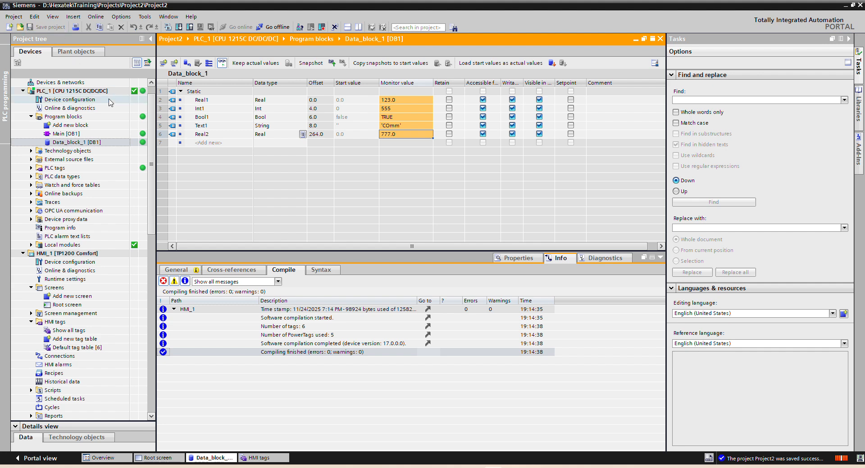
Step: Collapse PLC_1's Program blocks folder and take PLC_1 offline
{"action": "left_click", "coordinate": [30, 117]}
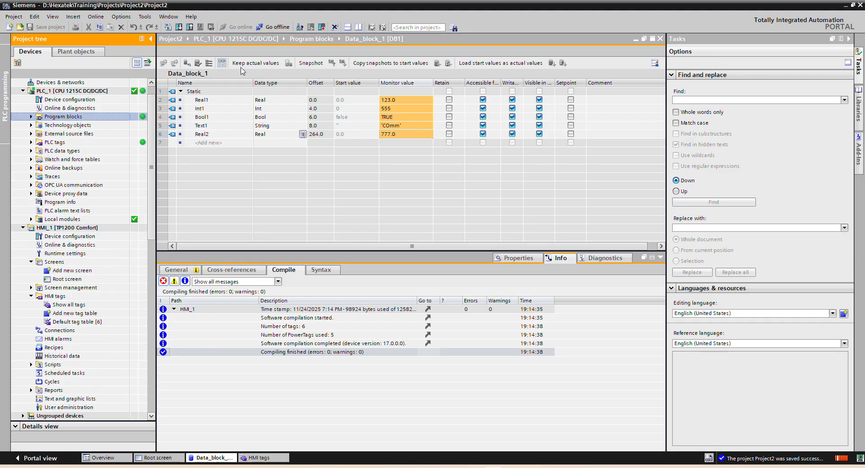
{"action": "left_click", "coordinate": [274, 27]}
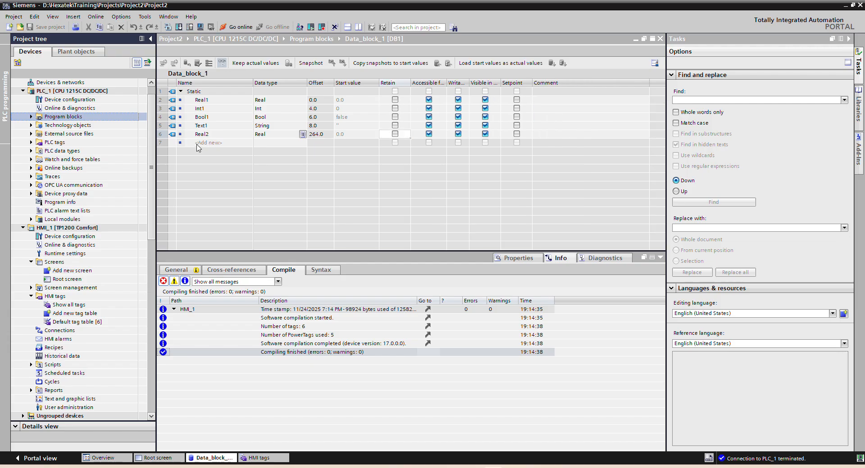
{"action": "left_click_drag", "start_coordinate": [151, 144], "coordinate": [149, 126]}
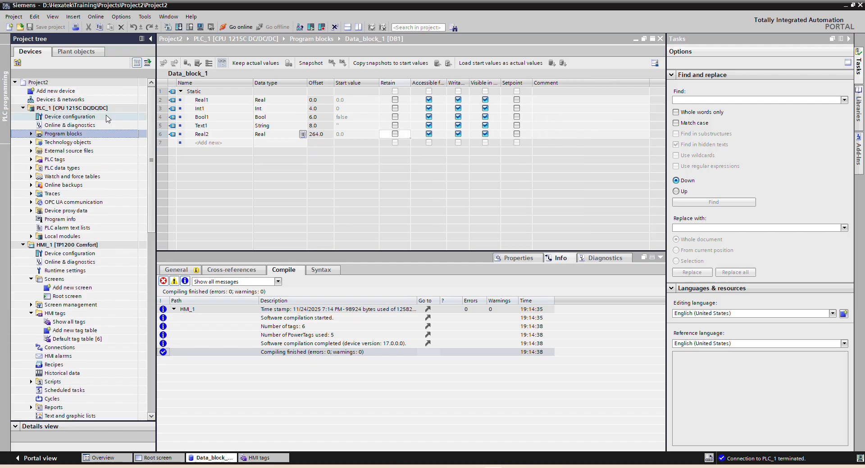
{"action": "double_click", "coordinate": [48, 91]}
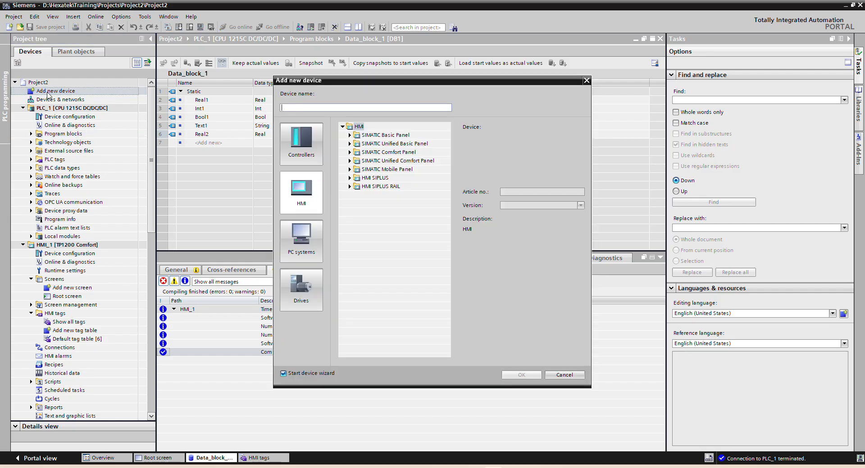
{"action": "left_click", "coordinate": [317, 196]}
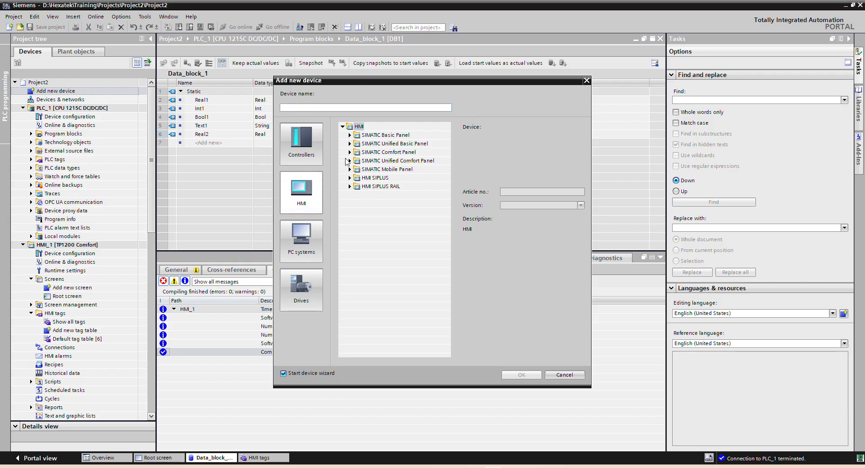
{"action": "left_click", "coordinate": [350, 153]}
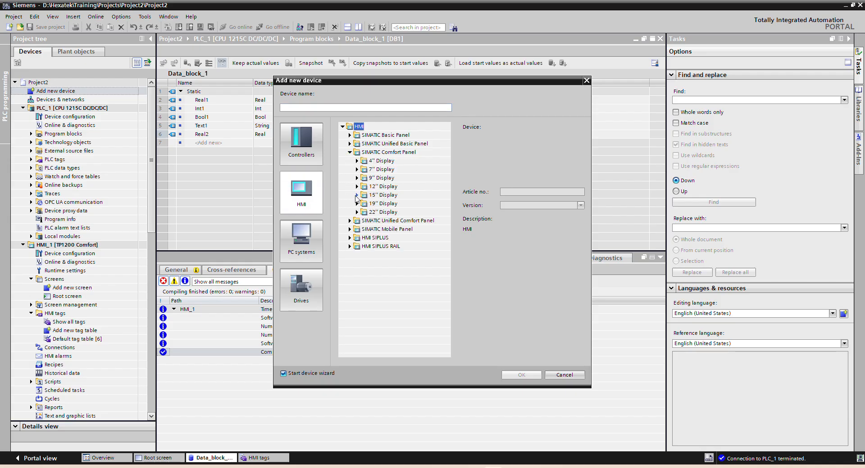
{"action": "left_click", "coordinate": [563, 375]}
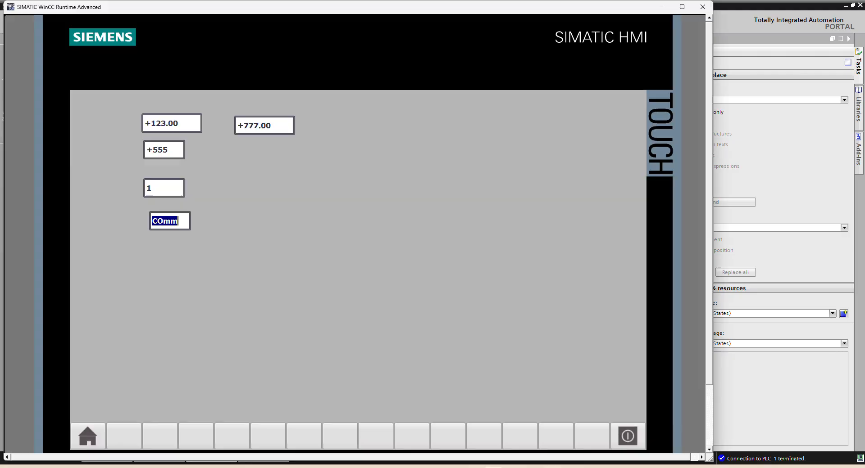
Step: Close the WinCC HMI runtime simulation and shut down S7-PLCSIM with its PLC_1 instance
{"action": "left_click", "coordinate": [702, 7]}
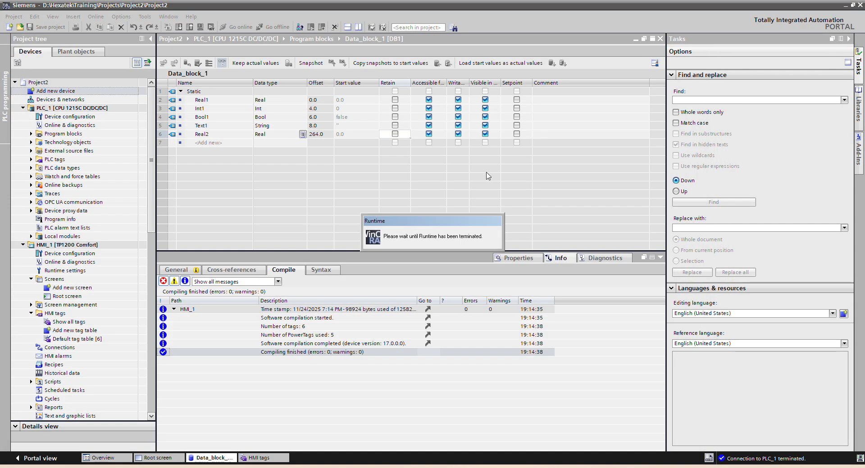
{"action": "mouse_move", "coordinate": [532, 467]}
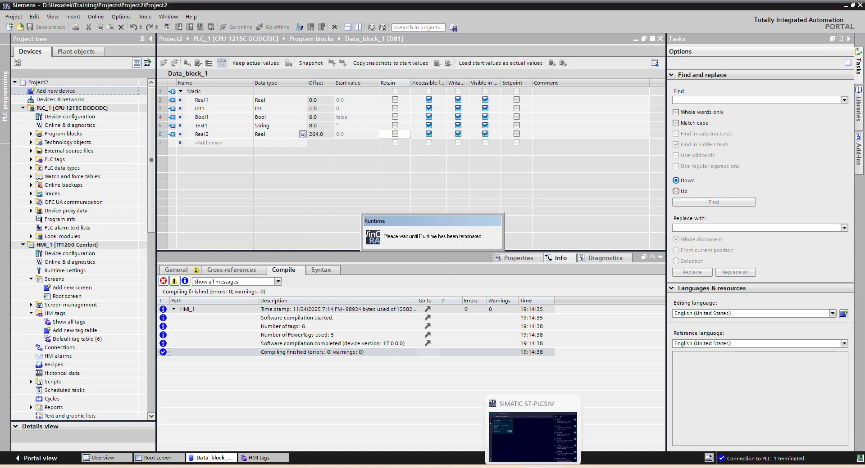
{"action": "left_click", "coordinate": [533, 430]}
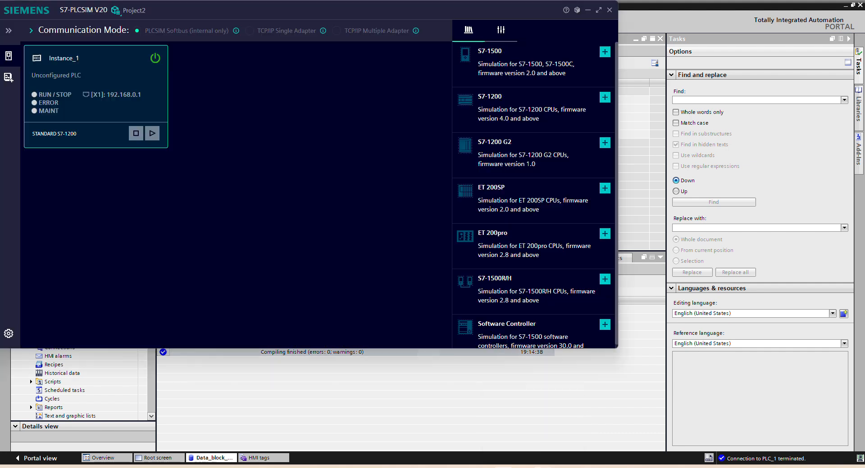
{"action": "left_click", "coordinate": [608, 14]}
{"action": "left_click", "coordinate": [345, 158]}
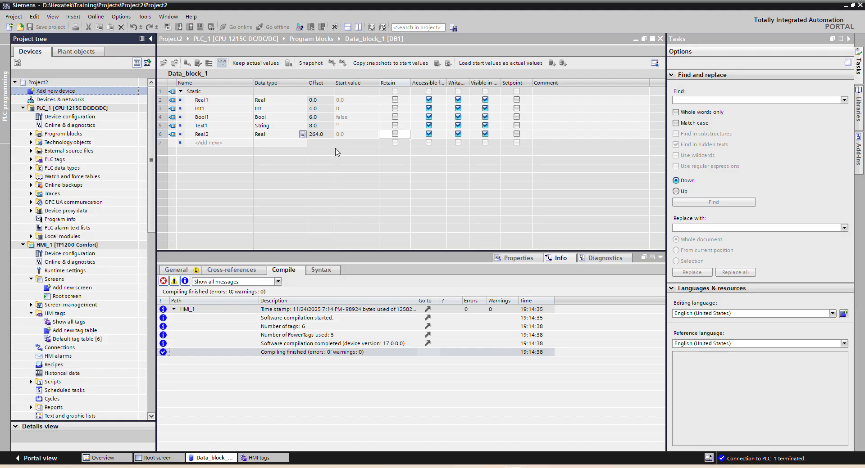
Step: Create a new project named Project3 in D:\Hexatek\Training\Projects
{"action": "left_click", "coordinate": [9, 26]}
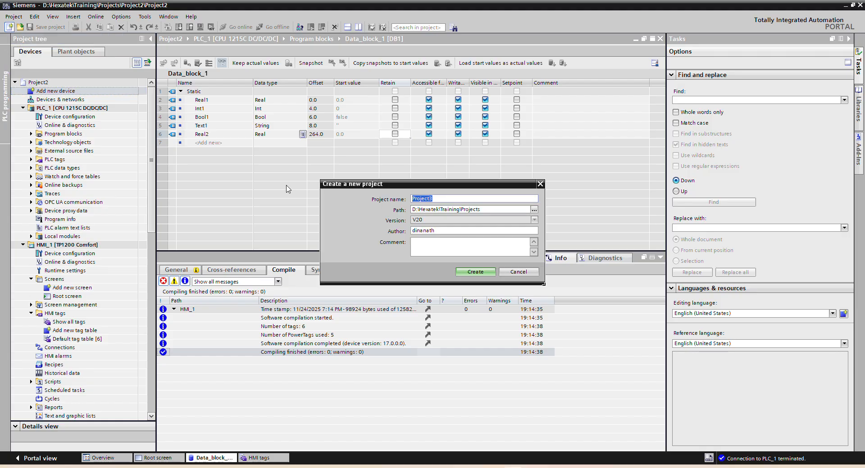
{"action": "left_click", "coordinate": [476, 272]}
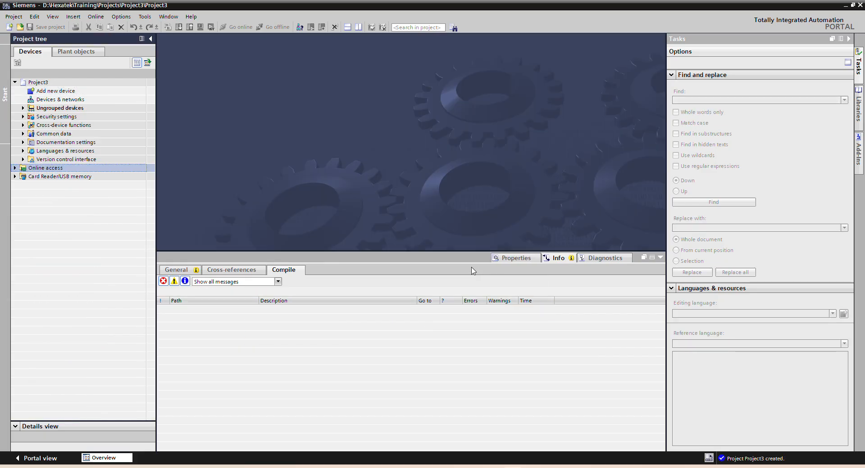
Step: Add a 12-inch SIMATIC Comfort Panel, TP1200 Comfort with article number 6AV2 124-0MC01-0AX0, as a new HMI device
{"action": "left_click", "coordinate": [63, 91]}
{"action": "double_click", "coordinate": [64, 91]}
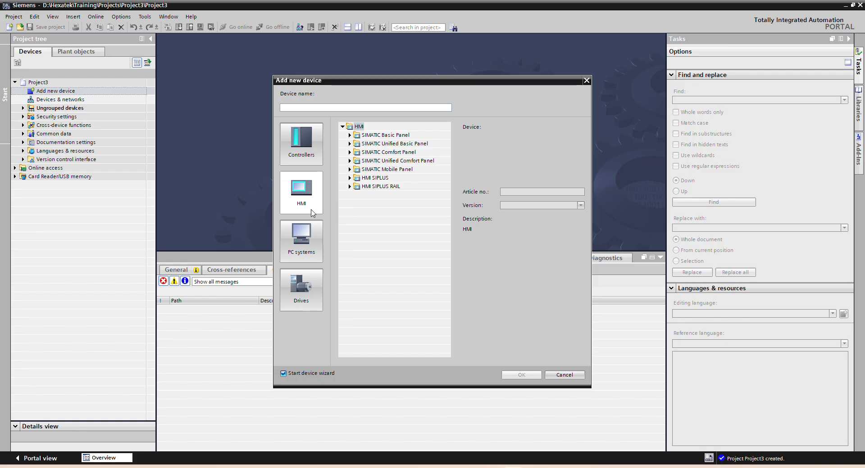
{"action": "left_click", "coordinate": [300, 200]}
{"action": "left_click", "coordinate": [349, 153]}
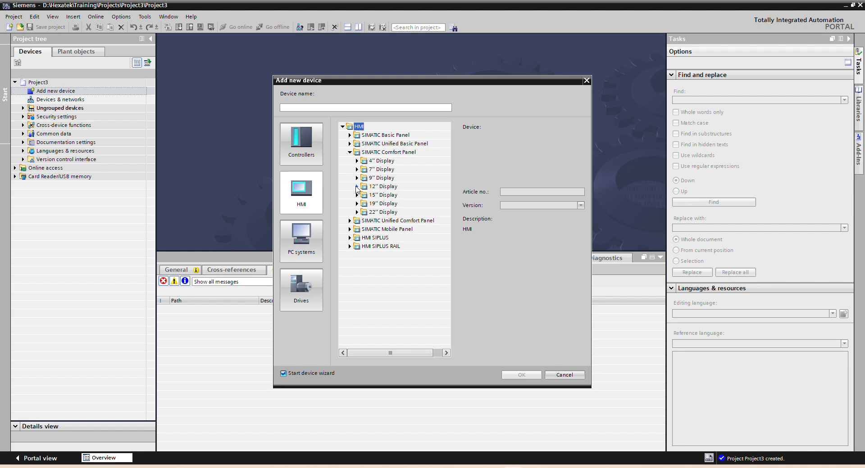
{"action": "left_click", "coordinate": [357, 186]}
{"action": "left_click", "coordinate": [365, 195]}
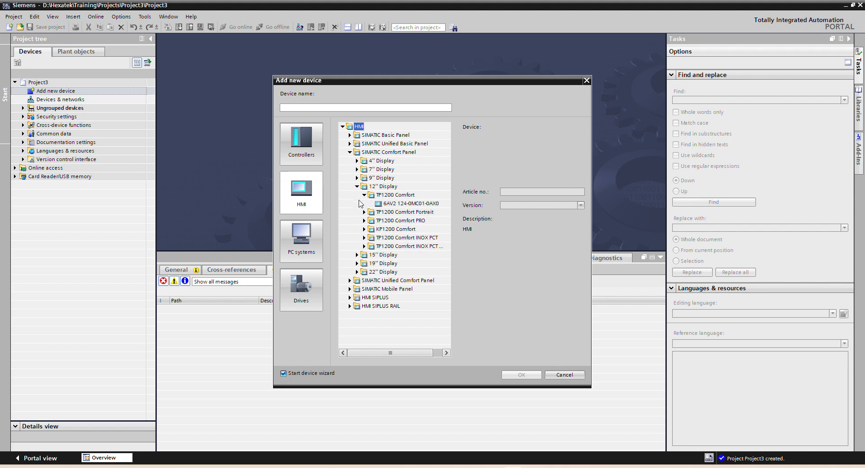
{"action": "left_click", "coordinate": [400, 203]}
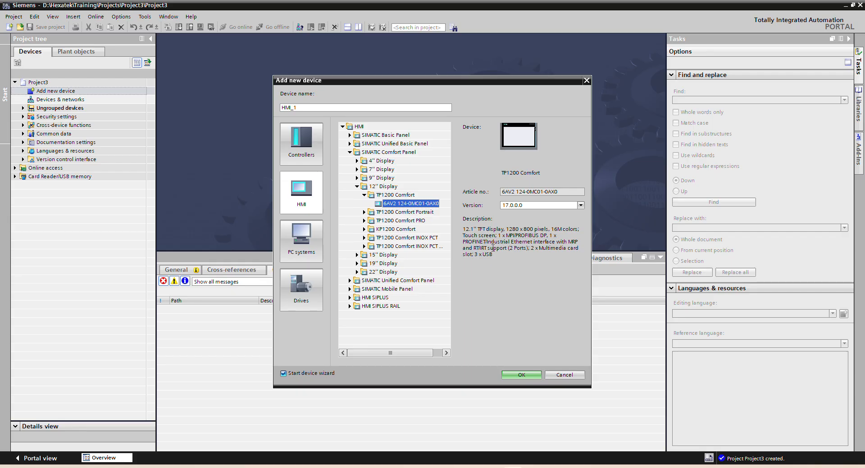
Step: Create the TP1200 Comfort device and complete its HMI Device Wizard without selecting a PLC, keeping the default settings on every page
{"action": "left_click", "coordinate": [520, 375]}
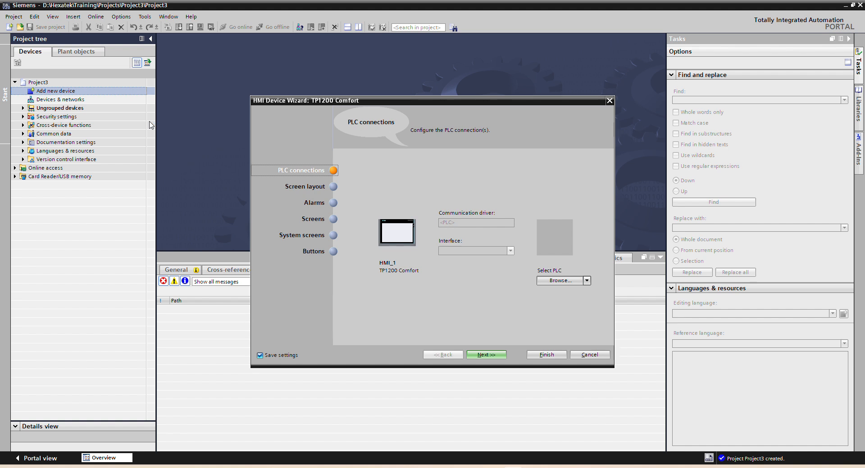
{"action": "left_click", "coordinate": [576, 286]}
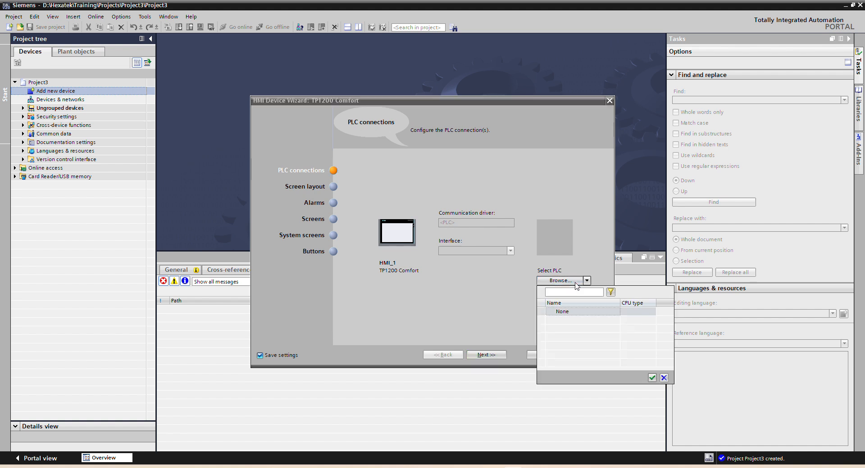
{"action": "left_click", "coordinate": [576, 282]}
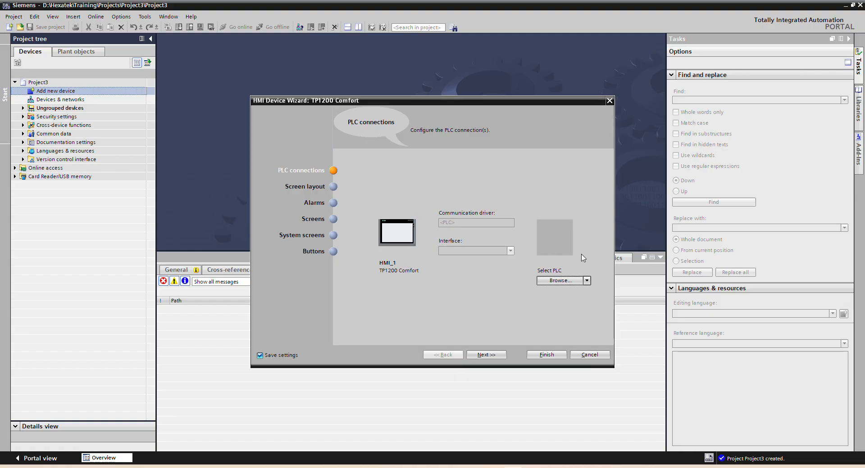
{"action": "left_click", "coordinate": [579, 278]}
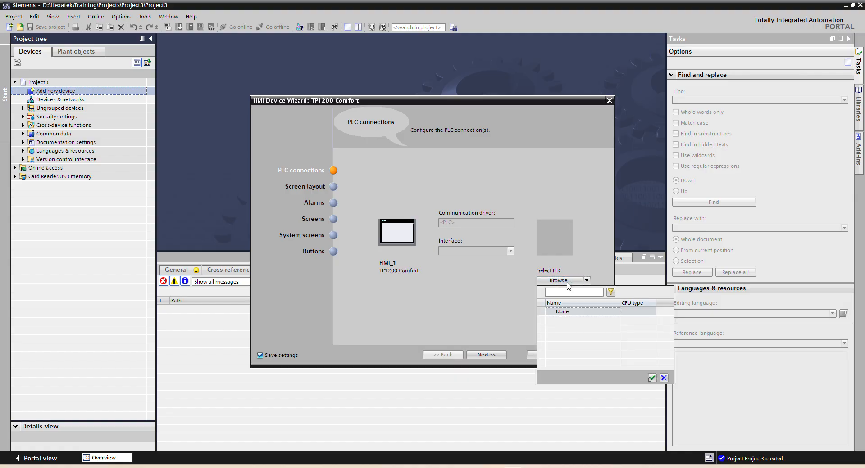
{"action": "left_click", "coordinate": [579, 279]}
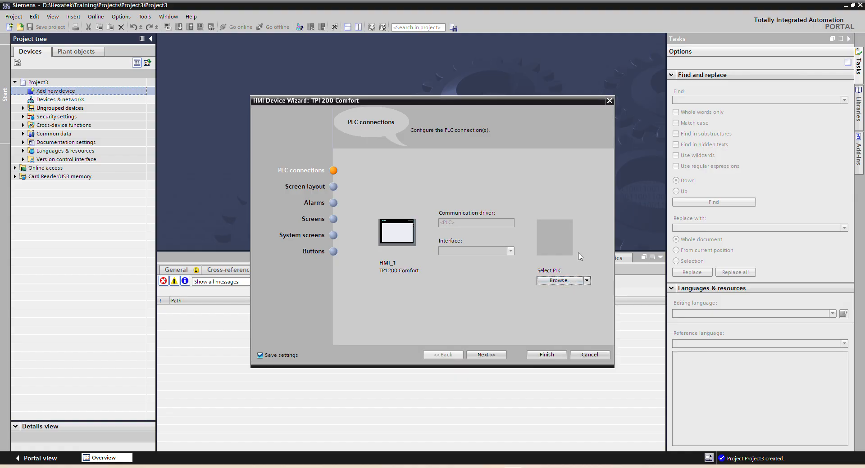
{"action": "left_click", "coordinate": [485, 355]}
{"action": "left_click", "coordinate": [484, 360]}
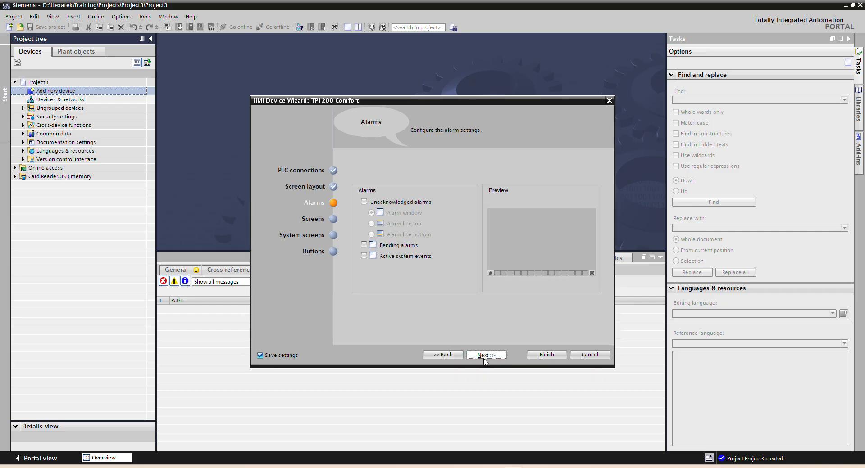
{"action": "left_click", "coordinate": [484, 360]}
{"action": "left_click", "coordinate": [484, 359]}
{"action": "left_click", "coordinate": [484, 356]}
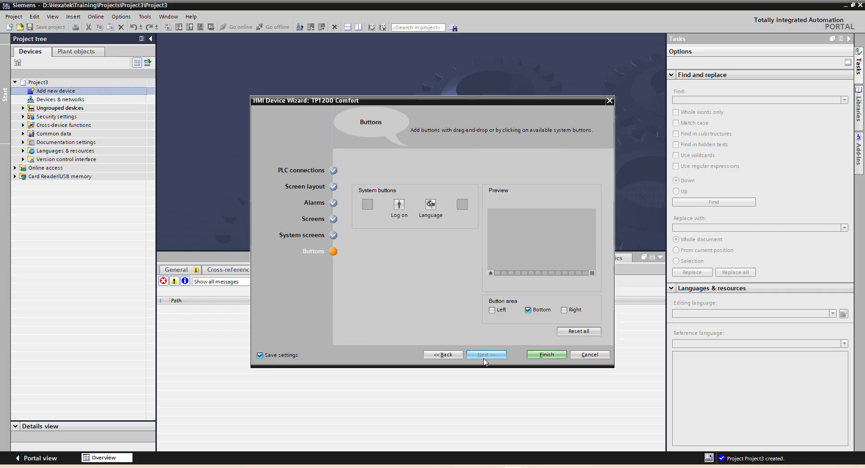
{"action": "left_click", "coordinate": [536, 355]}
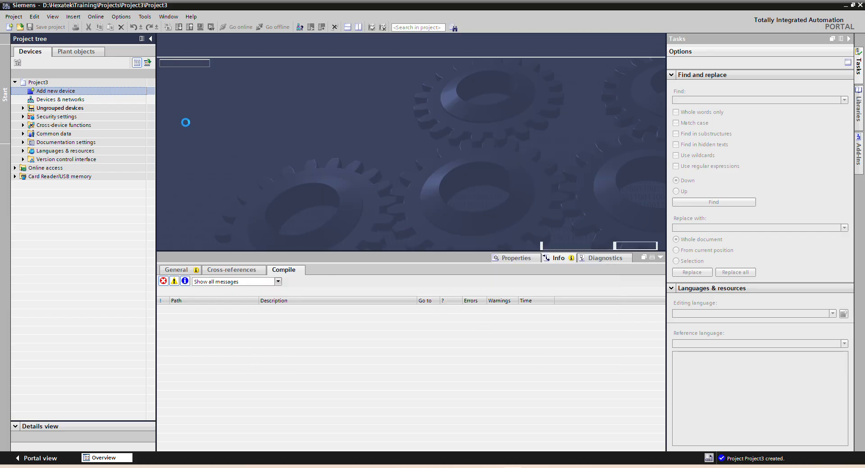
Step: Add a new connection in the Connections editor of HMI_1
{"action": "left_click", "coordinate": [659, 258]}
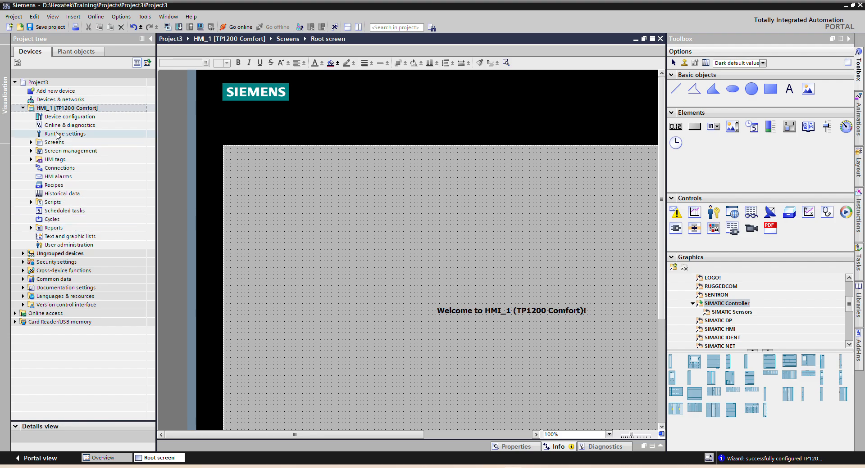
{"action": "left_click", "coordinate": [52, 169]}
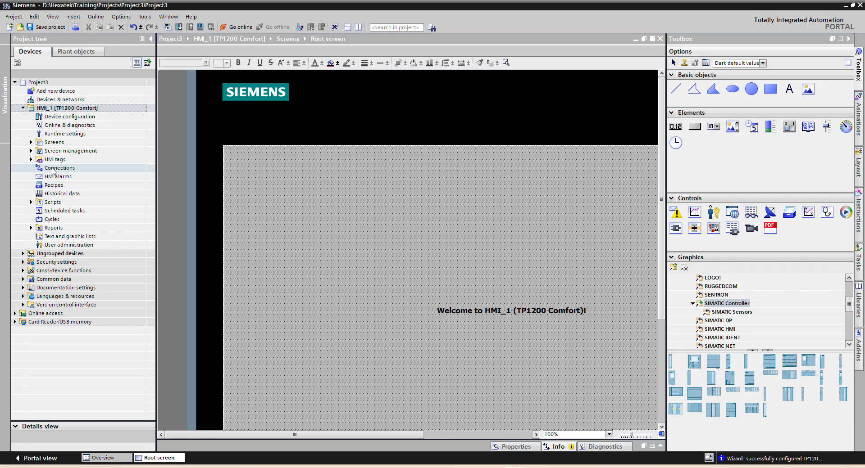
{"action": "double_click", "coordinate": [52, 169]}
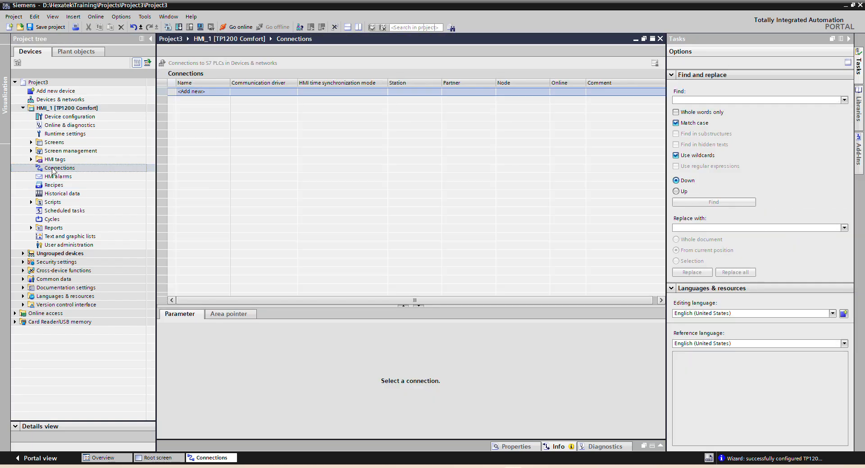
{"action": "double_click", "coordinate": [217, 92]}
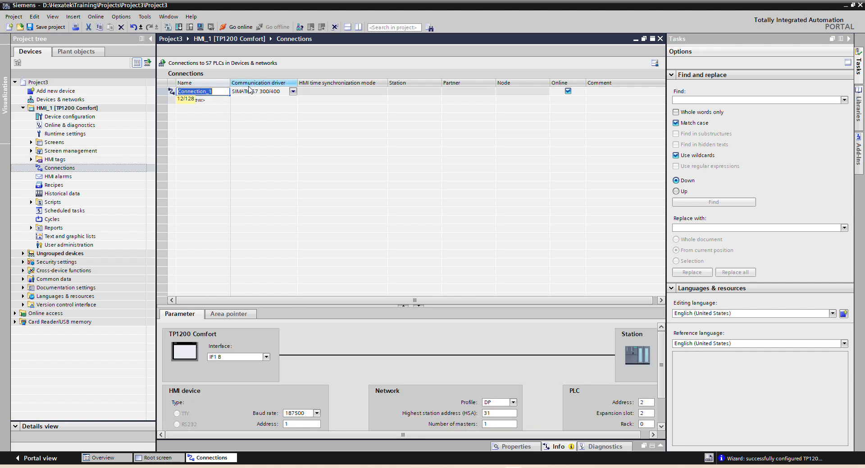
Step: Set the communication driver of Connection_1 to Modicon Modbus RTU
{"action": "left_click", "coordinate": [292, 92]}
{"action": "left_click", "coordinate": [293, 92]}
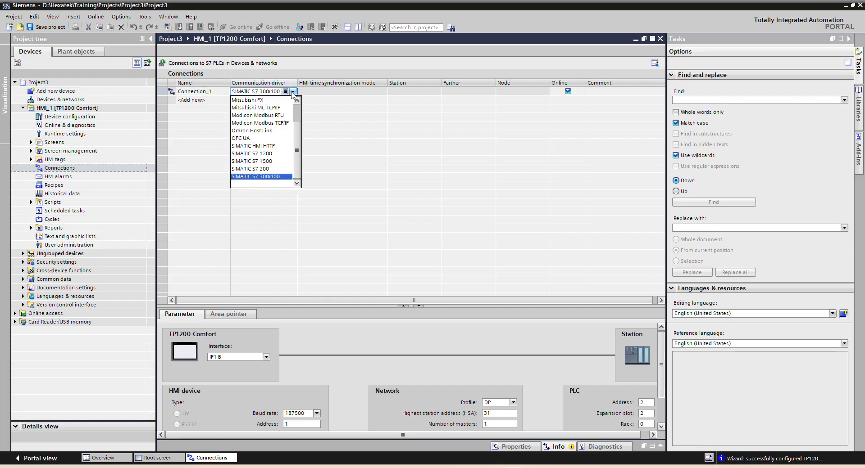
{"action": "scroll", "coordinate": [298, 152], "scroll_direction": "up", "scroll_amount": 2}
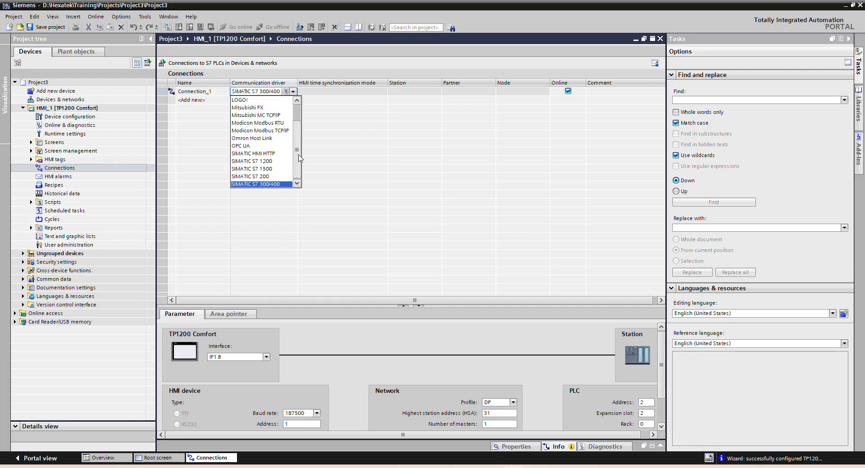
{"action": "scroll", "coordinate": [298, 130], "scroll_direction": "up", "scroll_amount": 1}
{"action": "scroll", "coordinate": [298, 130], "scroll_direction": "down", "scroll_amount": 3}
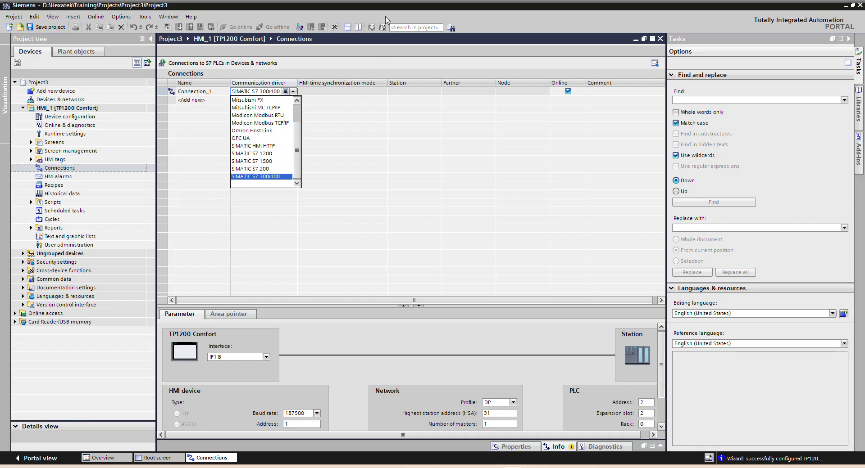
{"action": "left_click", "coordinate": [387, 18]}
{"action": "left_click", "coordinate": [292, 93]}
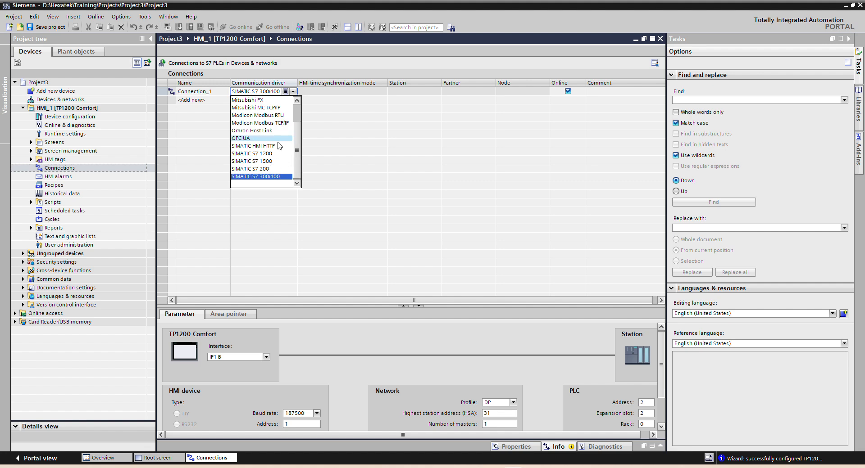
{"action": "scroll", "coordinate": [298, 144], "scroll_direction": "up", "scroll_amount": 1}
{"action": "scroll", "coordinate": [297, 140], "scroll_direction": "up", "scroll_amount": 2}
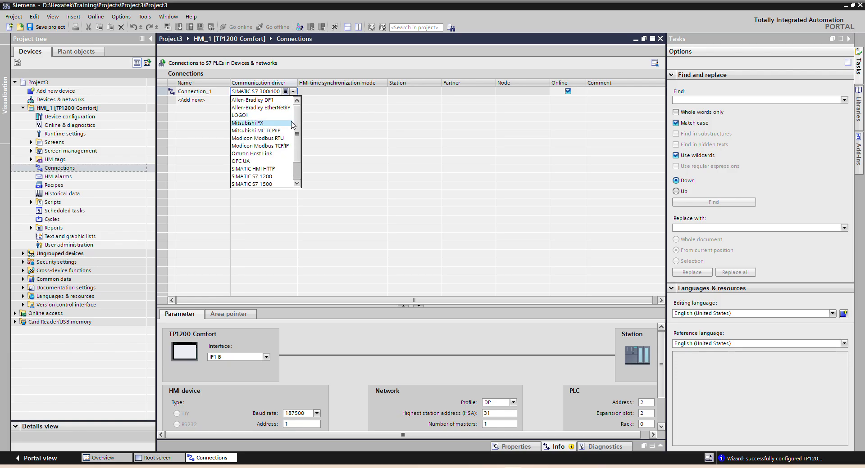
{"action": "left_click", "coordinate": [264, 139]}
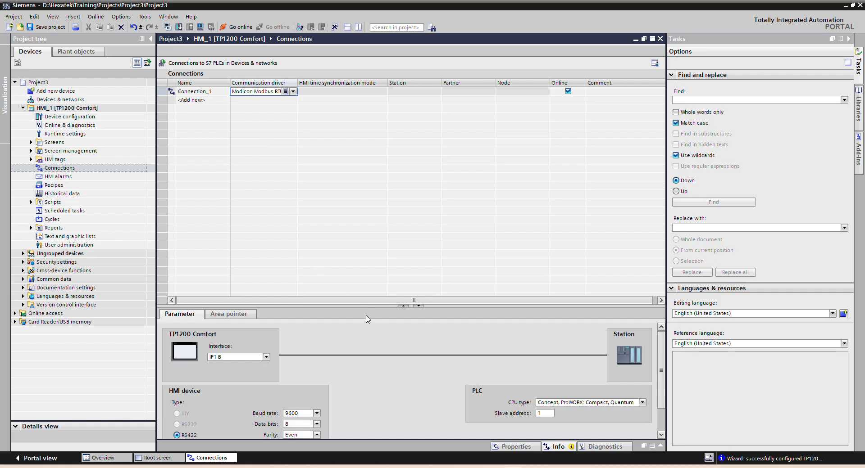
Step: Set the HMI device's interface type for Connection_1 to RS485 and keep the baud rate at 9600
{"action": "left_click_drag", "start_coordinate": [356, 307], "coordinate": [385, 202]}
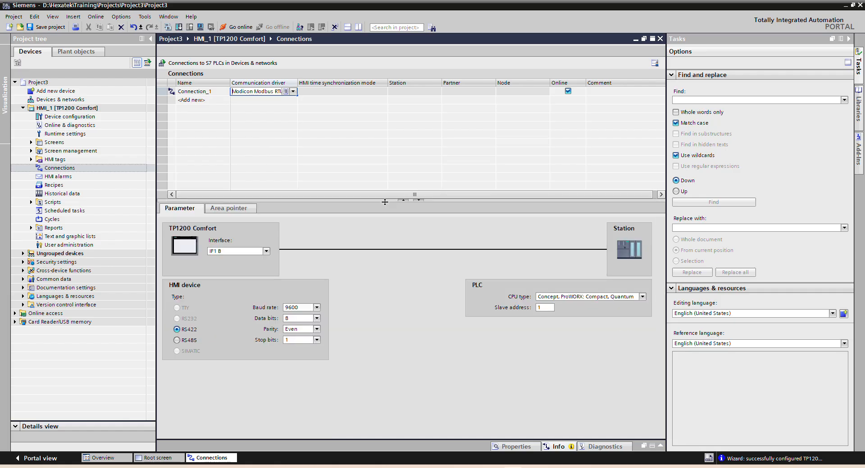
{"action": "left_click", "coordinate": [177, 341]}
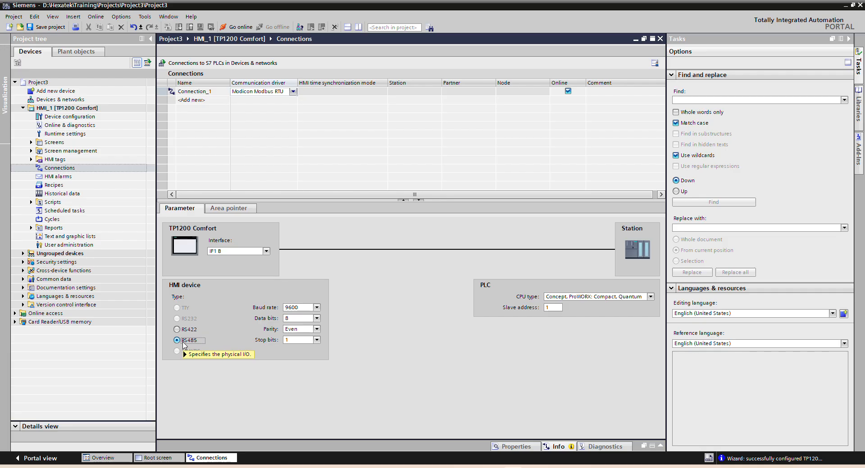
{"action": "left_click", "coordinate": [317, 308]}
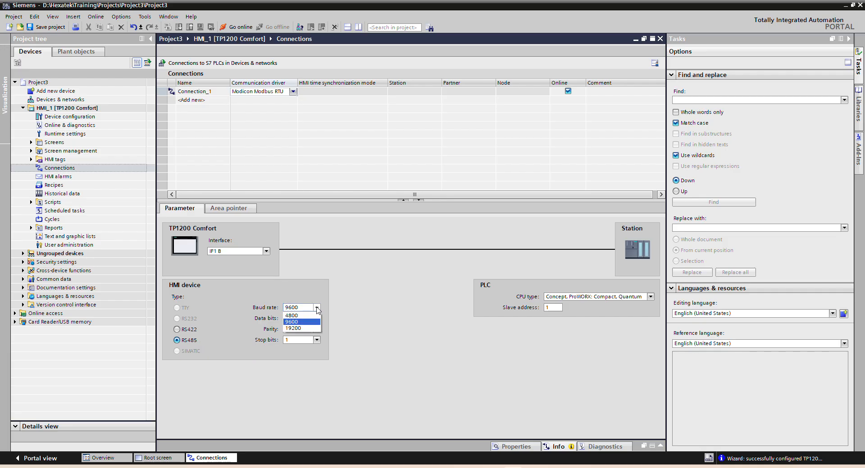
{"action": "left_click", "coordinate": [317, 308]}
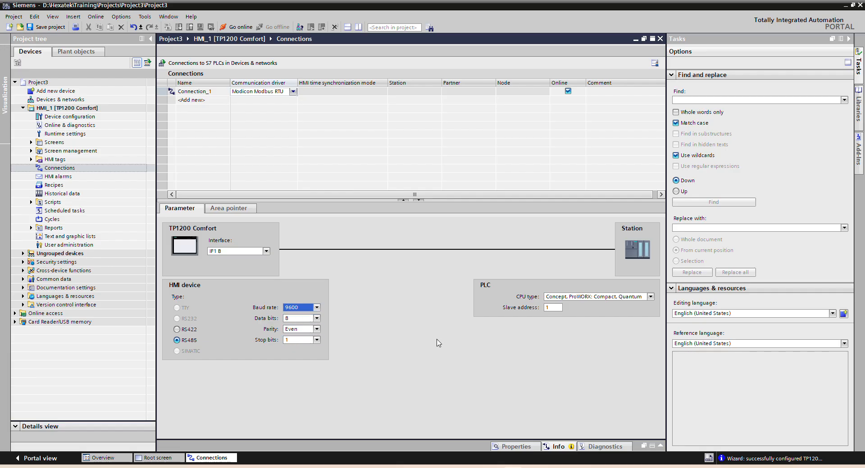
Step: Check the available CPU types and the slave address in Connection_1's PLC parameters
{"action": "left_click", "coordinate": [650, 297]}
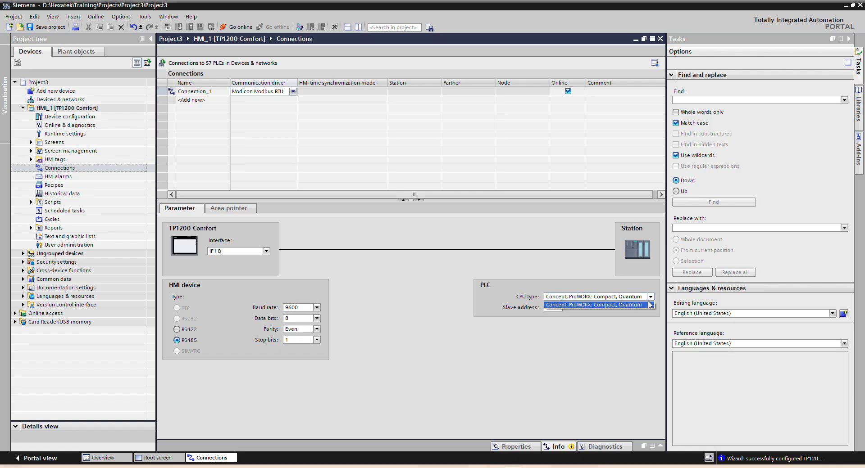
{"action": "left_click", "coordinate": [650, 297]}
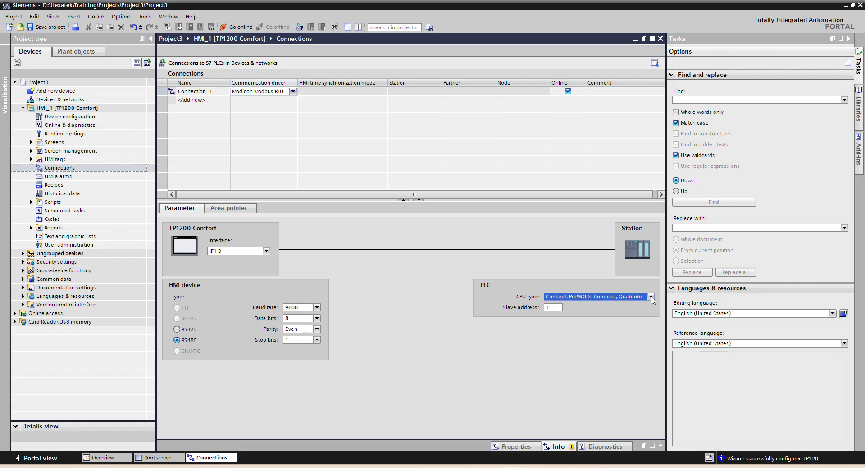
{"action": "double_click", "coordinate": [554, 307]}
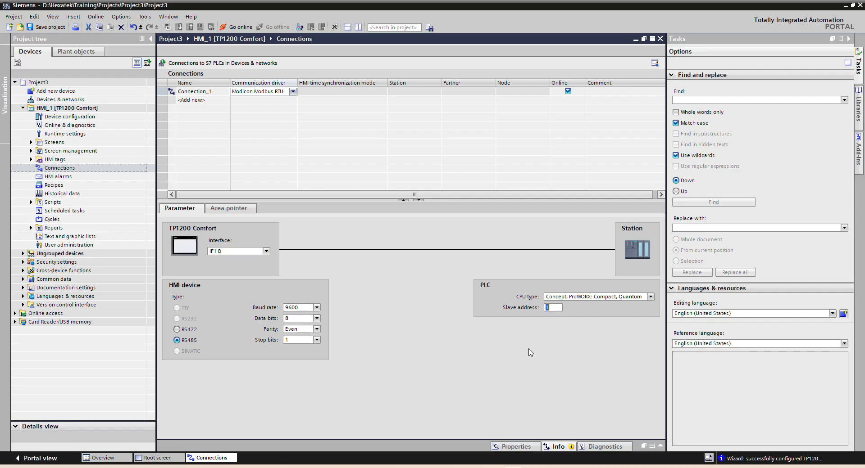
{"action": "left_click", "coordinate": [277, 154]}
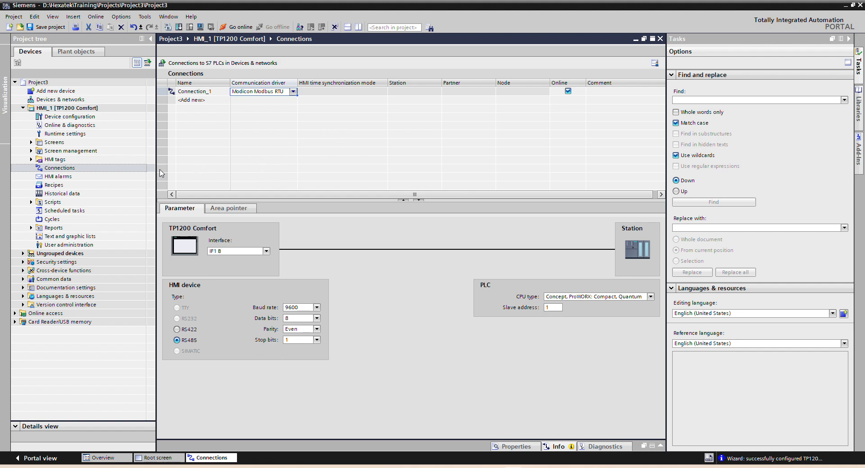
Step: Add a new HMI tag to the list of all HMI tags and assign it to Connection_1
{"action": "left_click", "coordinate": [32, 159]}
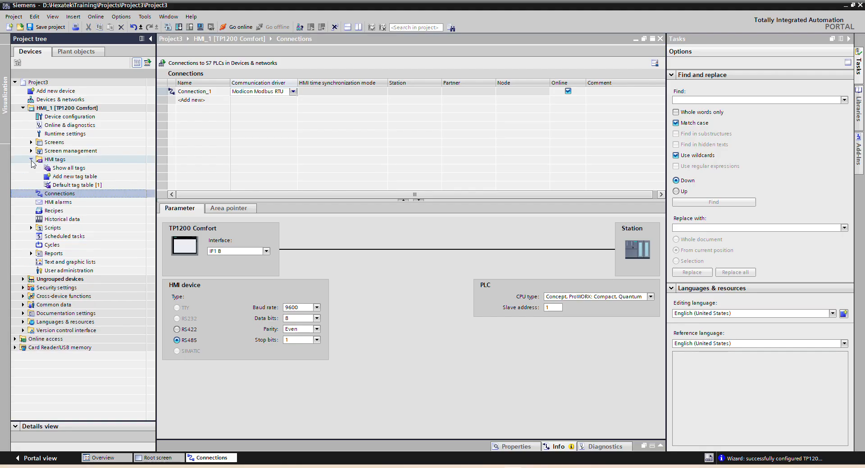
{"action": "double_click", "coordinate": [57, 170]}
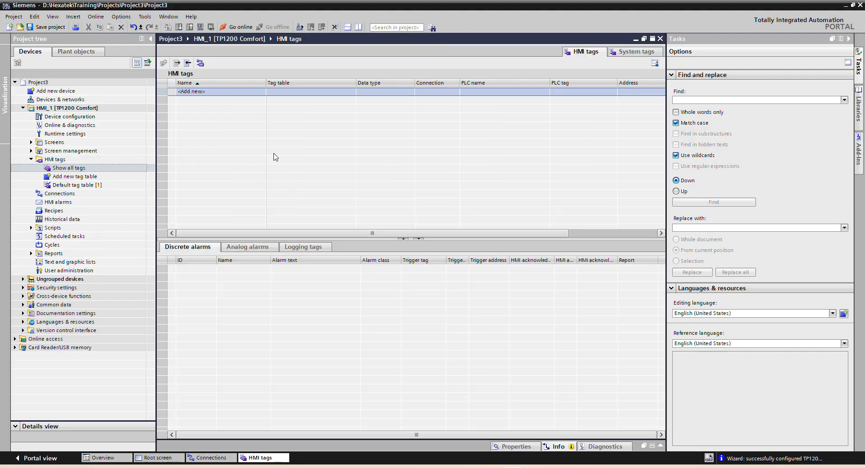
{"action": "double_click", "coordinate": [229, 91]}
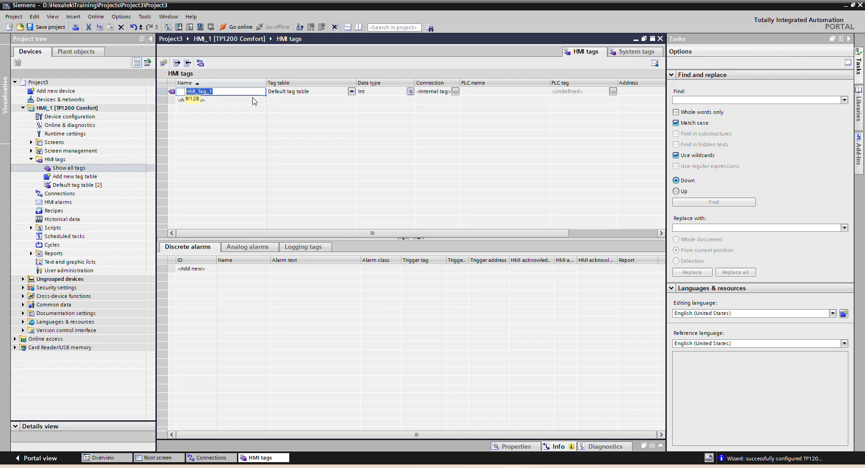
{"action": "left_click", "coordinate": [455, 92]}
{"action": "left_click", "coordinate": [454, 92]}
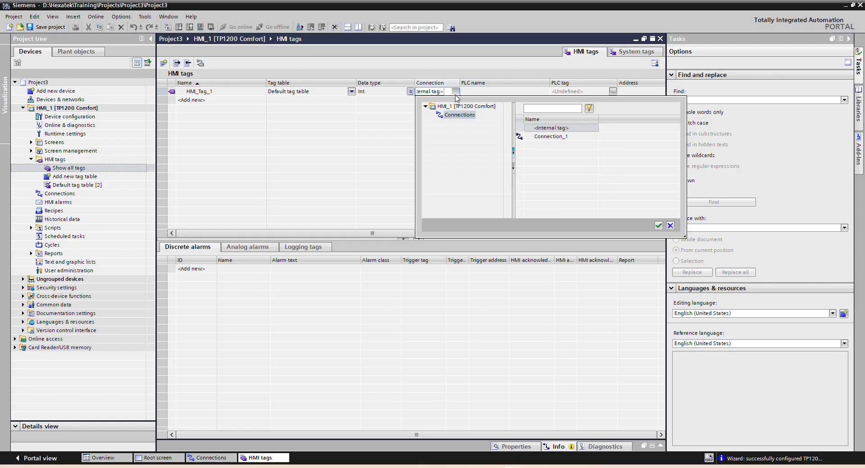
{"action": "double_click", "coordinate": [548, 139]}
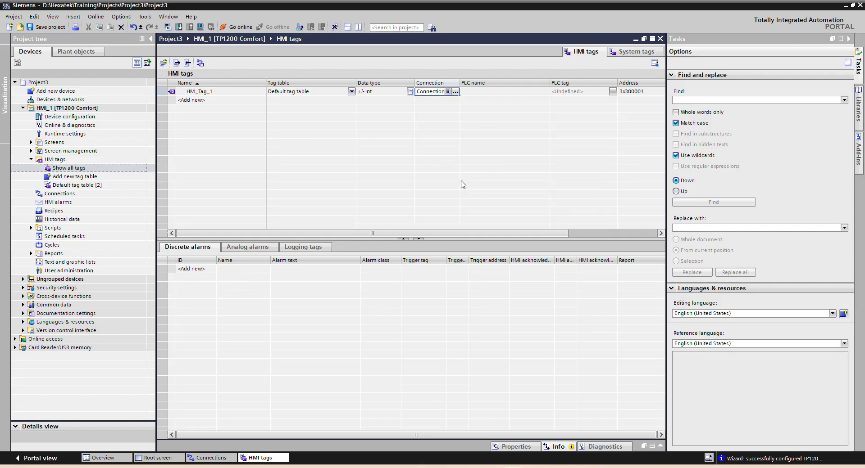
Step: Check which PLC tags can be chosen for HMI_Tag_1, leaving its PLC tag undefined
{"action": "left_click_drag", "start_coordinate": [394, 234], "coordinate": [437, 237]}
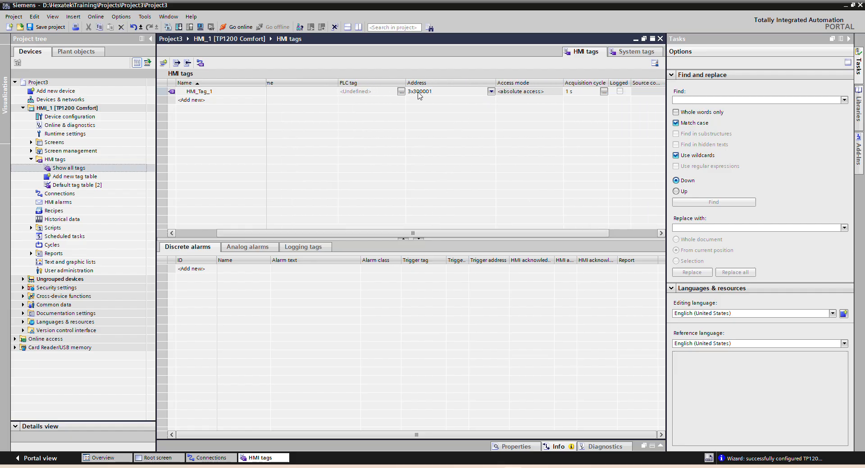
{"action": "left_click", "coordinate": [401, 91]}
{"action": "left_click", "coordinate": [402, 92]}
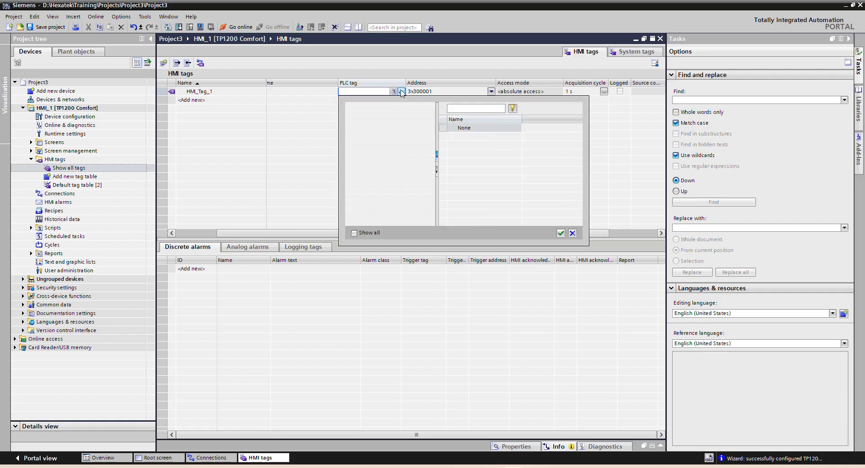
{"action": "left_click", "coordinate": [318, 135]}
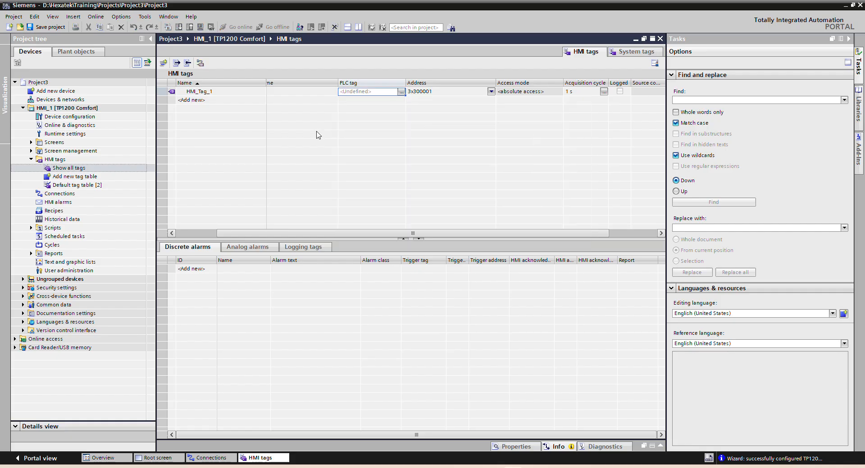
{"action": "left_click", "coordinate": [491, 92]}
{"action": "left_click", "coordinate": [491, 92]}
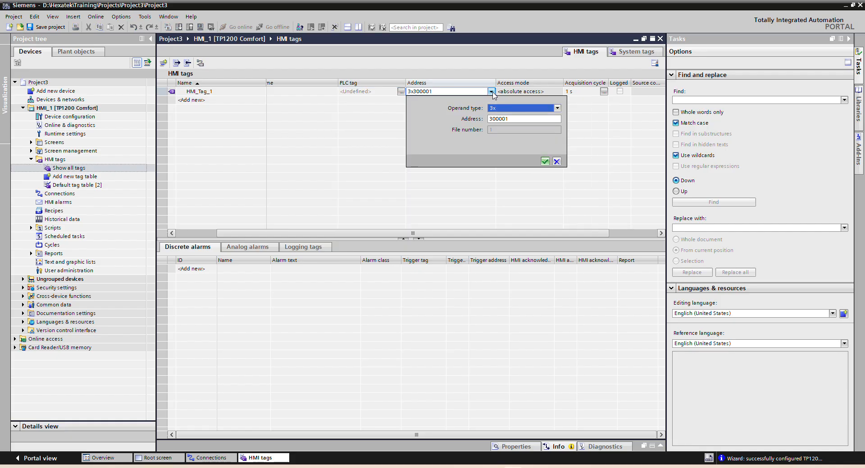
{"action": "left_click", "coordinate": [519, 109]}
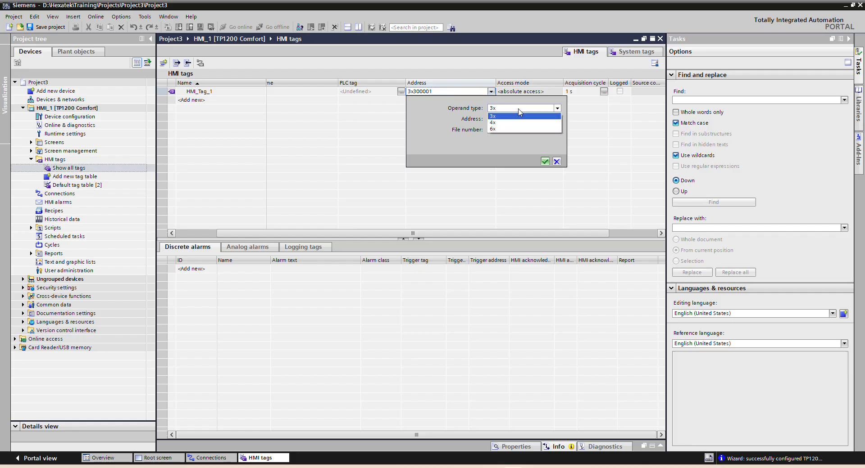
{"action": "left_click", "coordinate": [518, 122]}
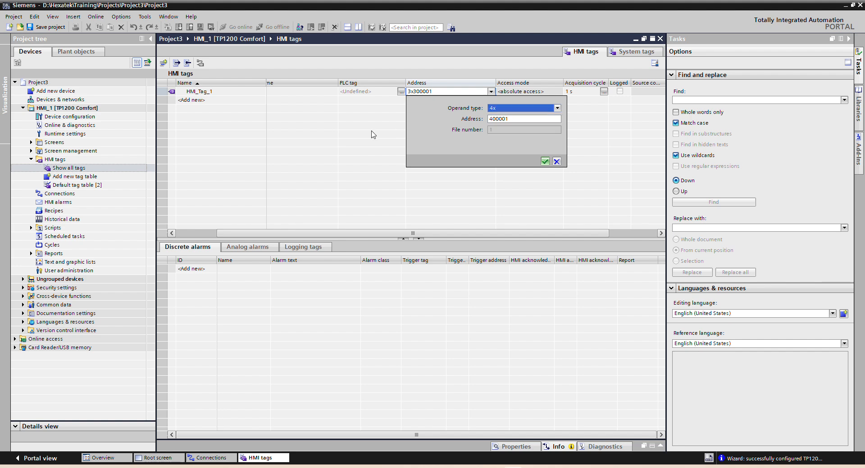
{"action": "key", "text": "Escape"}
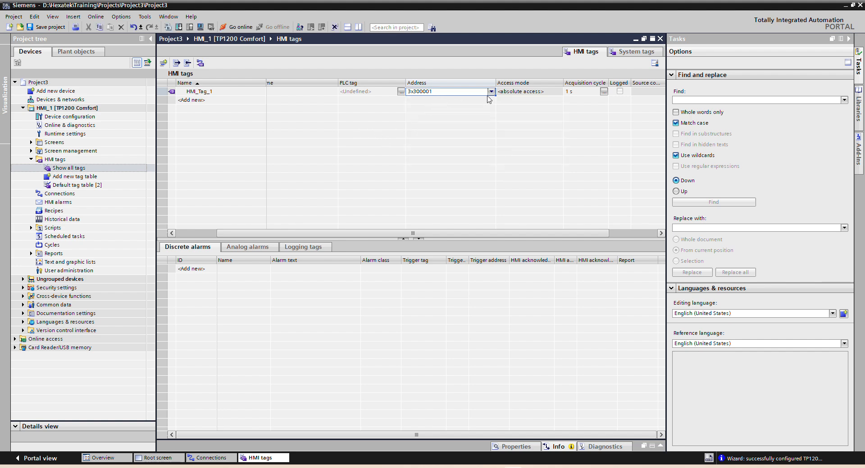
Step: Set the absolute address of HMI_Tag_1 to operand type 4x with address 400001
{"action": "left_click", "coordinate": [491, 92]}
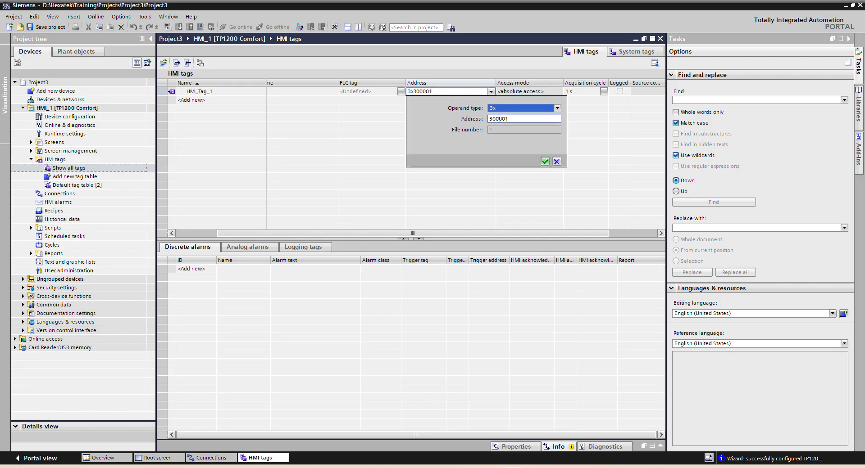
{"action": "left_click", "coordinate": [507, 108]}
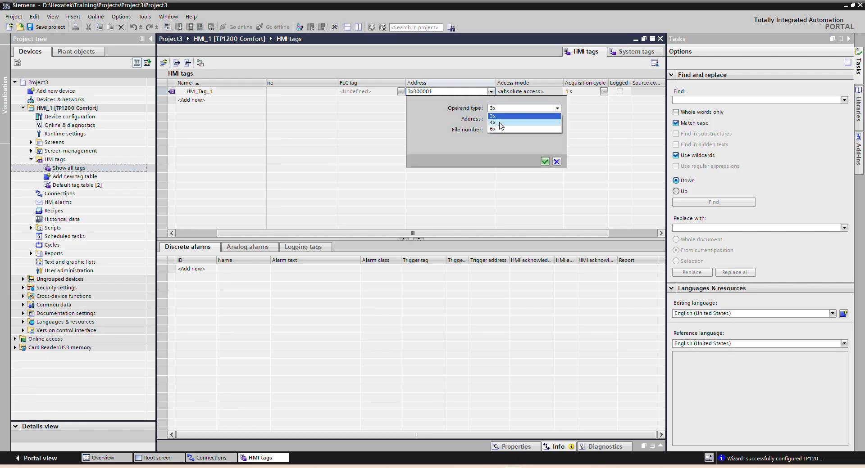
{"action": "left_click", "coordinate": [503, 123]}
{"action": "left_click", "coordinate": [544, 162]}
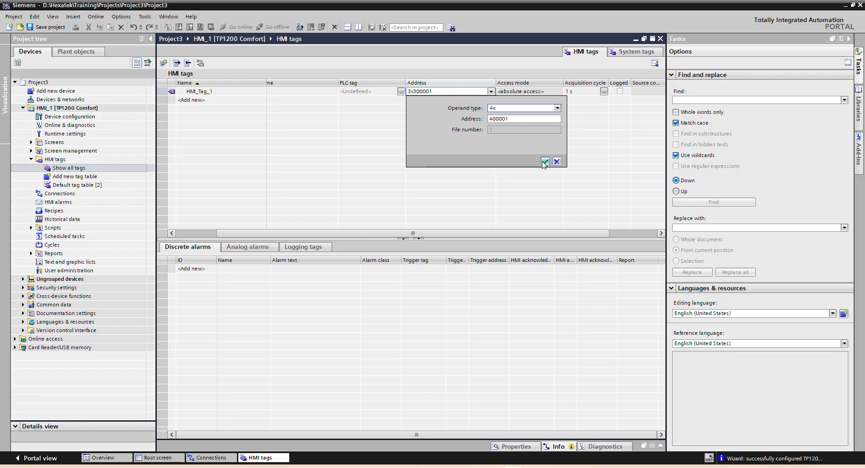
{"action": "left_click", "coordinate": [544, 162]}
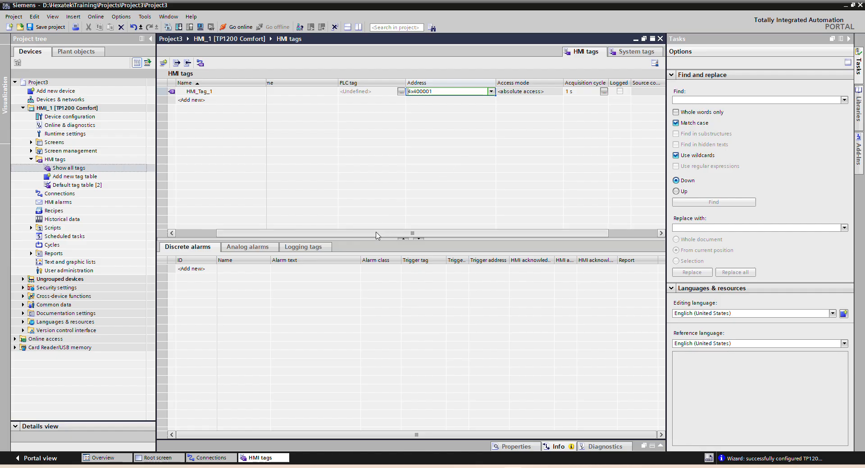
Step: Check the data type assigned to HMI_Tag_1 in the HMI tag list
{"action": "left_click_drag", "start_coordinate": [381, 233], "coordinate": [315, 234]}
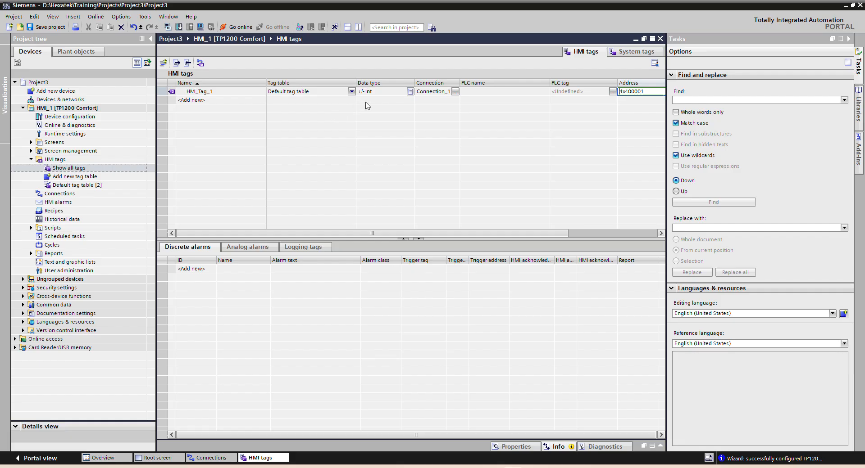
{"action": "left_click", "coordinate": [395, 92]}
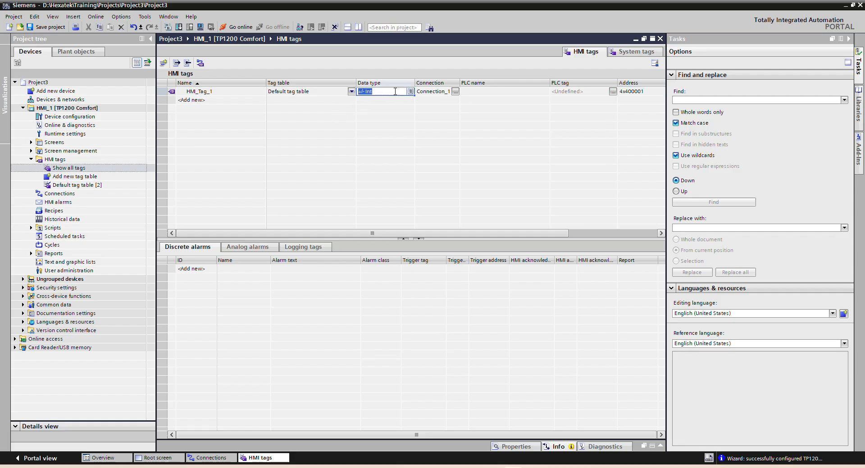
{"action": "left_click", "coordinate": [333, 140]}
Step: Close the HMI tags editor and add a second HMI connection that uses the Modicon Modbus TCP/IP communication driver
{"action": "left_click", "coordinate": [659, 38]}
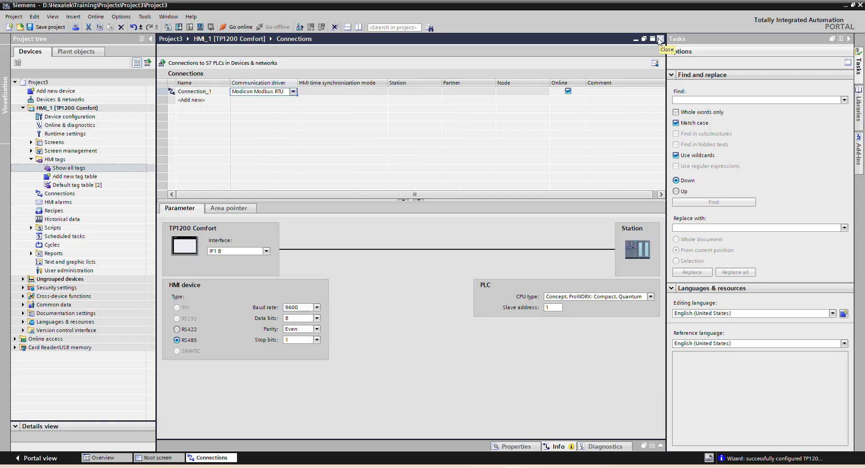
{"action": "left_click", "coordinate": [198, 100]}
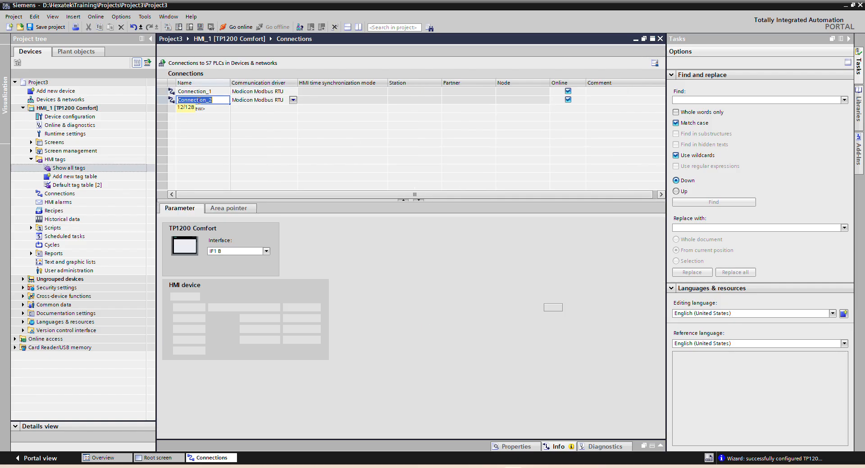
{"action": "left_click", "coordinate": [293, 100]}
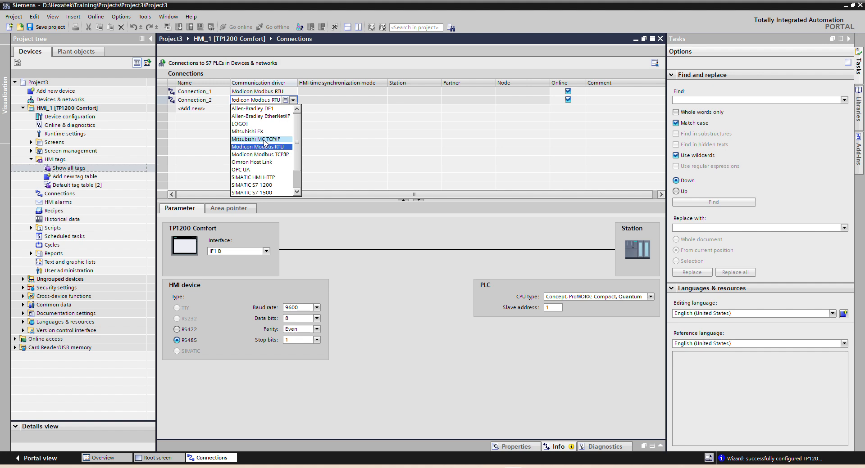
{"action": "left_click", "coordinate": [264, 155]}
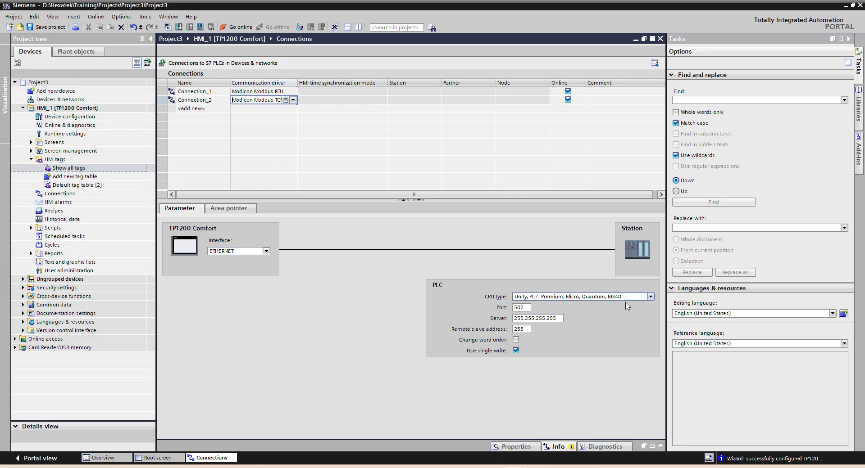
Step: Check the available CPU types, port, server address and remote slave address in Connection_2's PLC parameters
{"action": "left_click", "coordinate": [652, 296]}
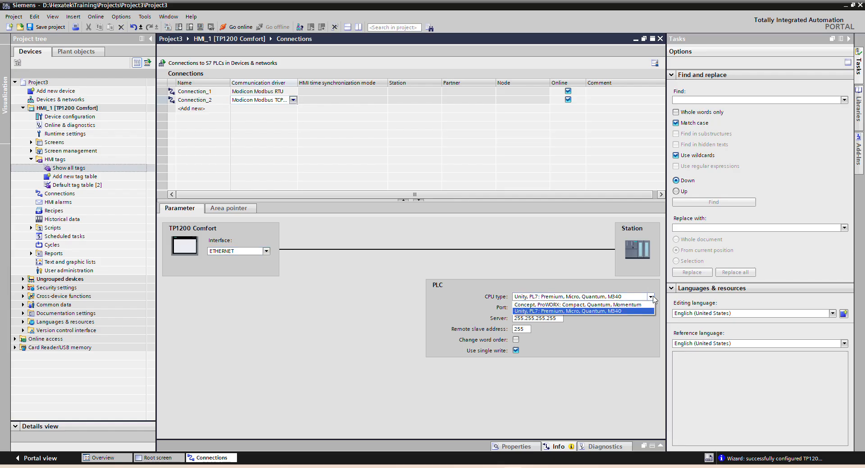
{"action": "left_click", "coordinate": [651, 297]}
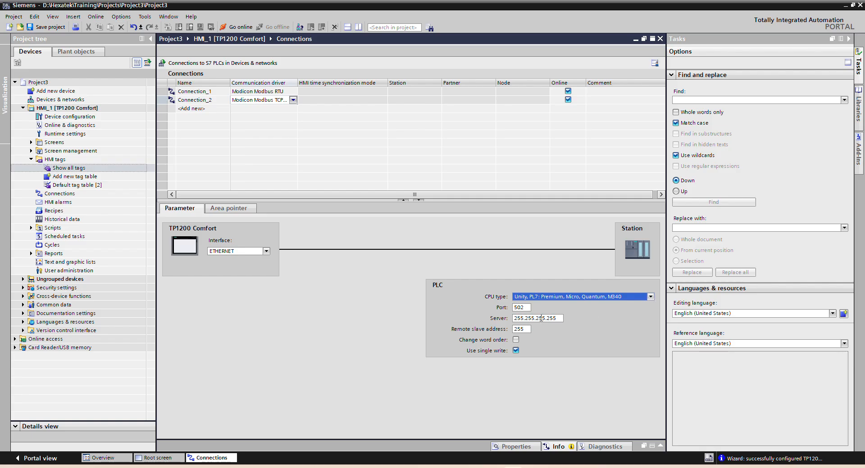
{"action": "double_click", "coordinate": [526, 308]}
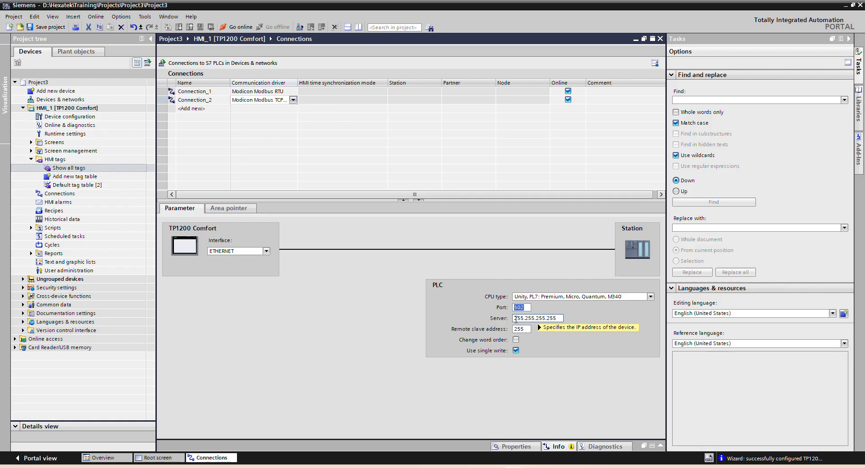
{"action": "left_click_drag", "start_coordinate": [516, 320], "coordinate": [559, 319]}
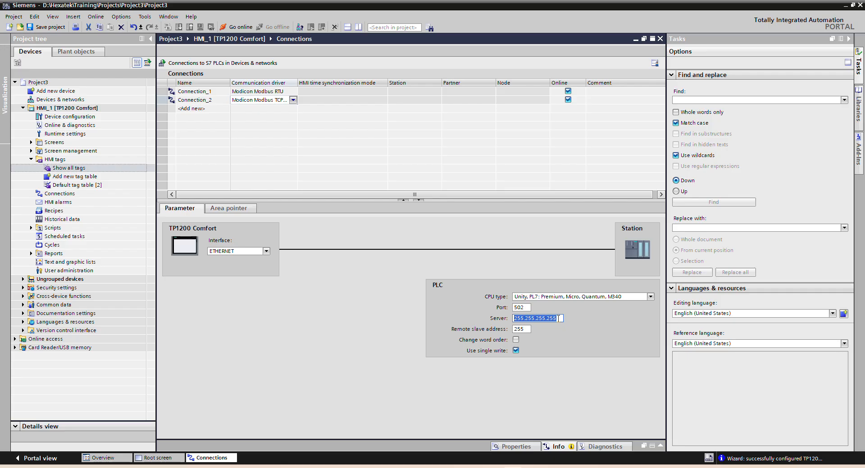
{"action": "double_click", "coordinate": [524, 330]}
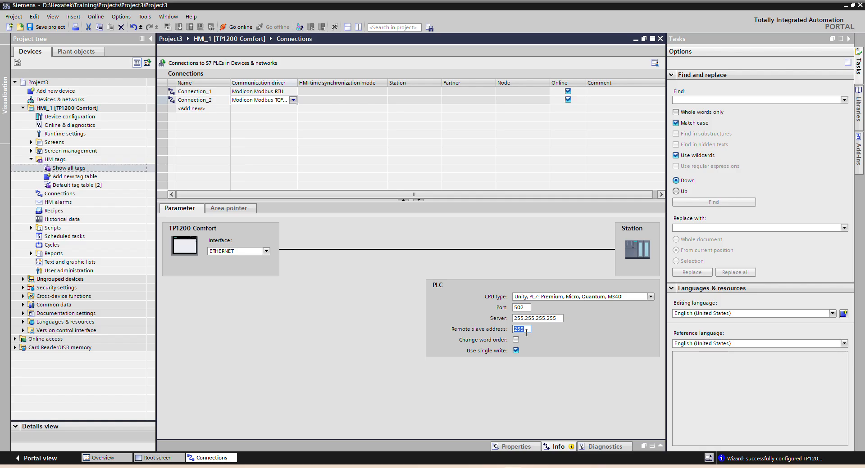
{"action": "left_click", "coordinate": [387, 158]}
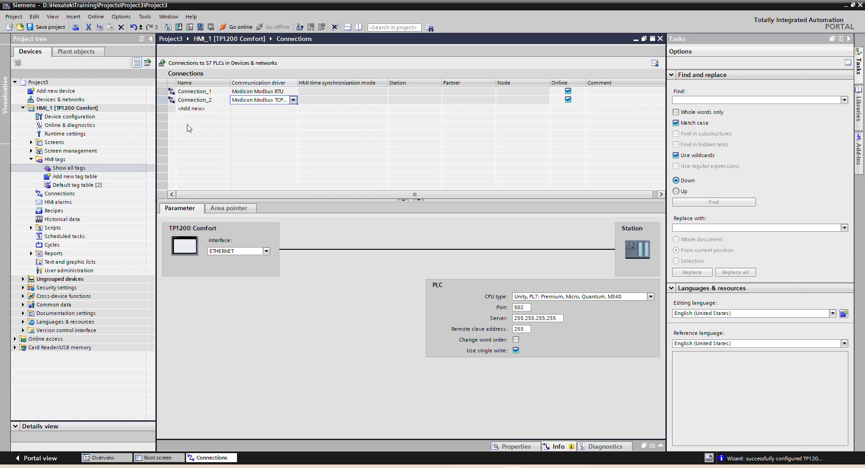
Step: Add a second HMI tag to the list of all HMI tags, assign it to Connection_2 and check its address
{"action": "left_click", "coordinate": [207, 109]}
{"action": "double_click", "coordinate": [73, 171]}
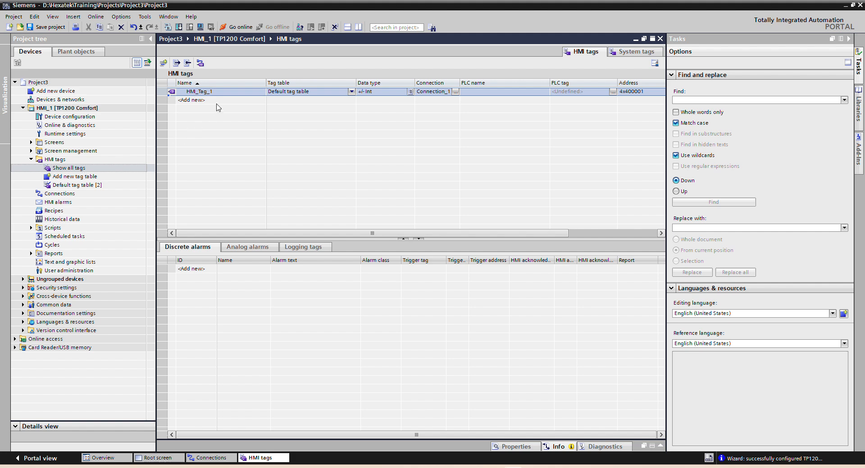
{"action": "double_click", "coordinate": [218, 101]}
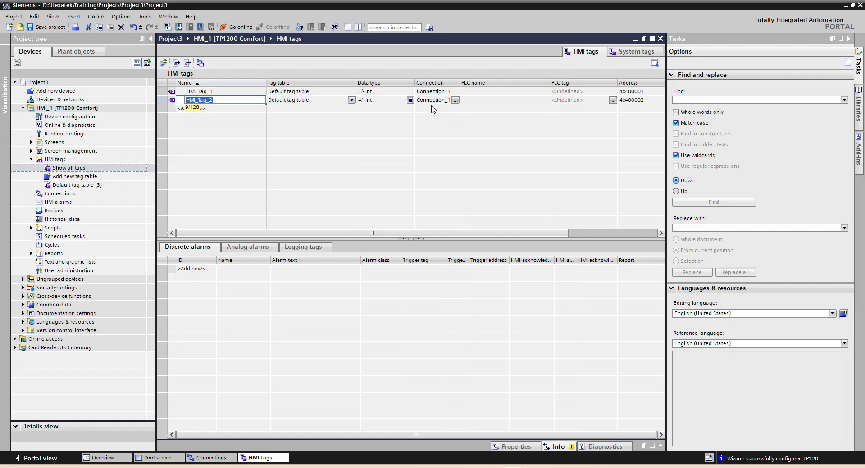
{"action": "left_click", "coordinate": [455, 100]}
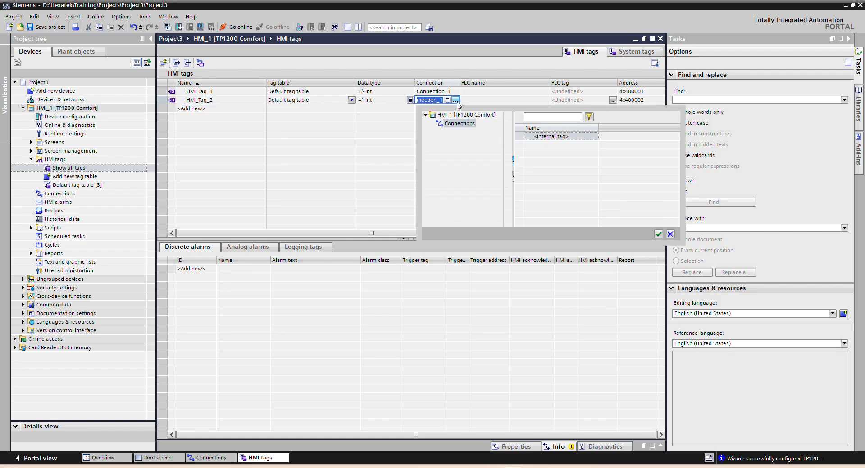
{"action": "left_click", "coordinate": [541, 154]}
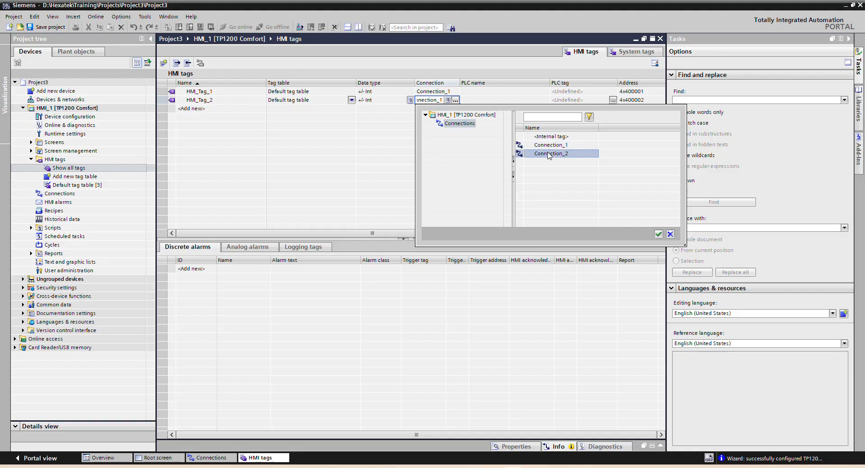
{"action": "double_click", "coordinate": [540, 153]}
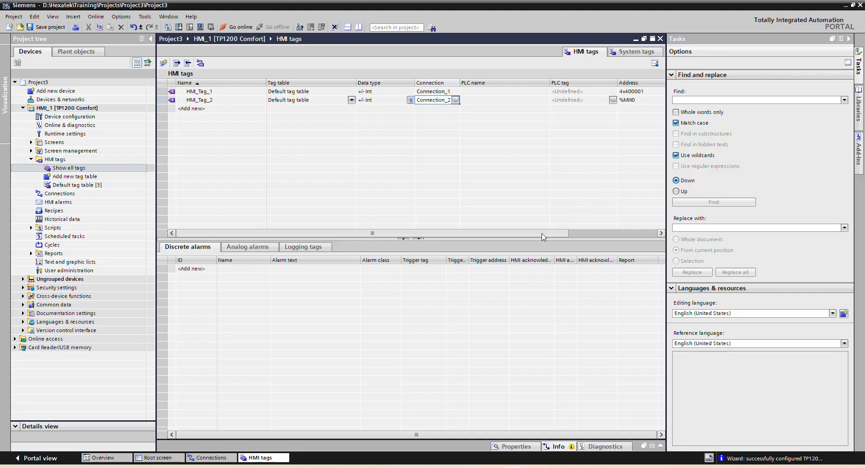
{"action": "left_click_drag", "start_coordinate": [543, 235], "coordinate": [573, 235]}
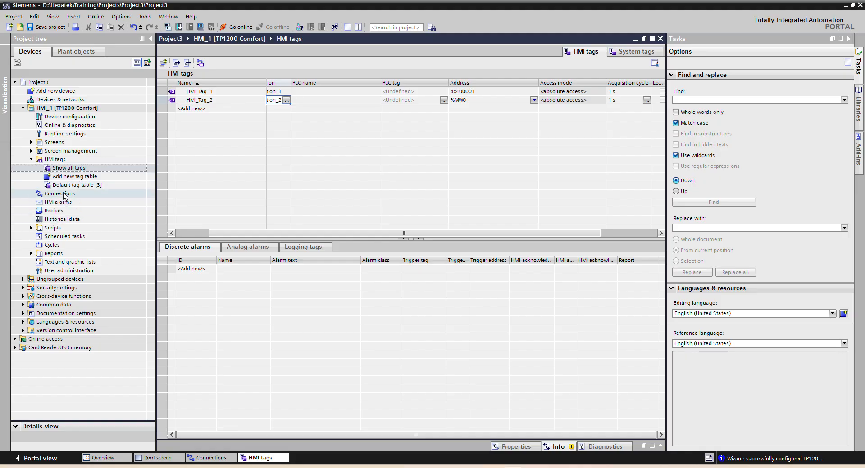
Step: Add a third HMI connection that uses the OPC UA communication driver
{"action": "double_click", "coordinate": [64, 195]}
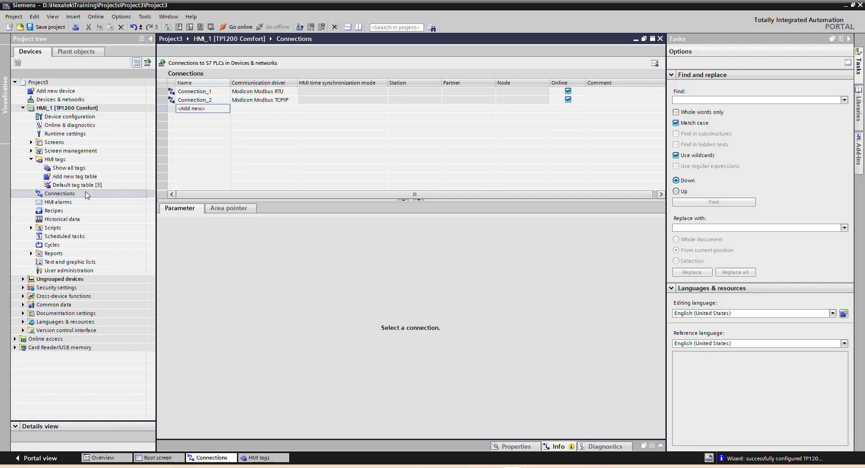
{"action": "left_click", "coordinate": [214, 109]}
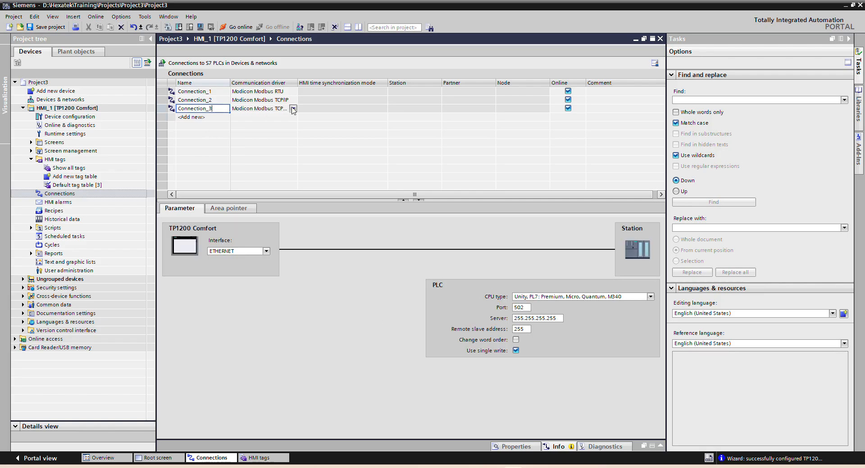
{"action": "left_click", "coordinate": [292, 109]}
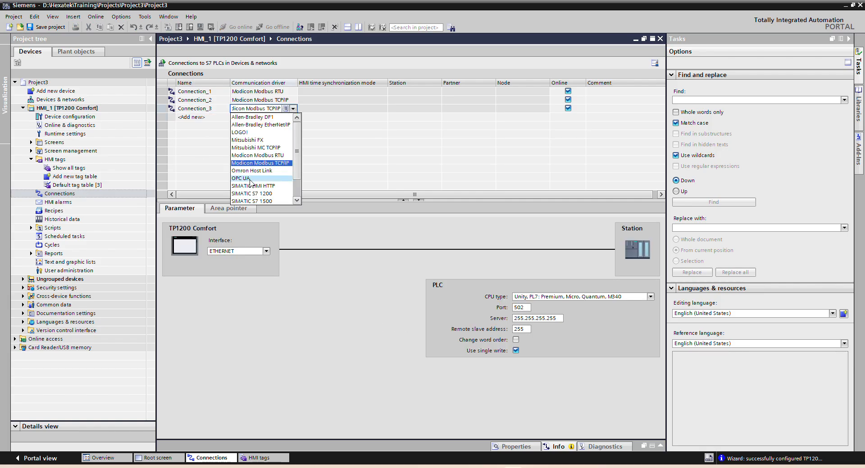
{"action": "left_click", "coordinate": [264, 177]}
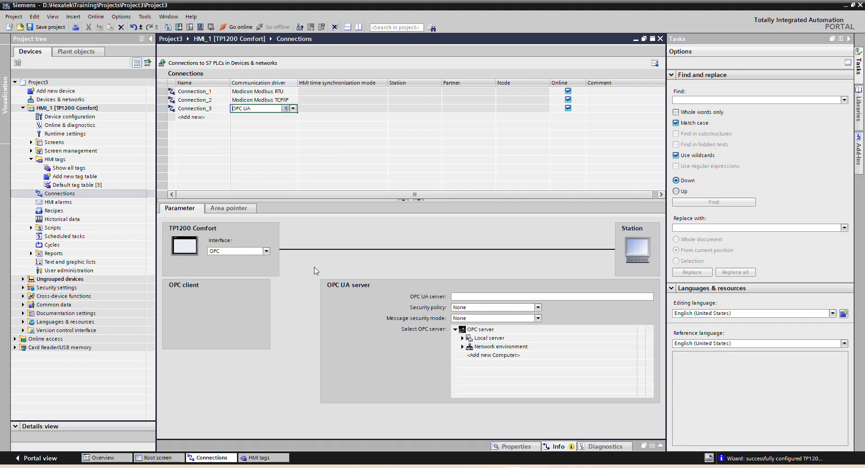
Step: Check the OPC UA server address field and the local server entry in Connection_3's parameters, leaving the server address empty
{"action": "left_click", "coordinate": [529, 300]}
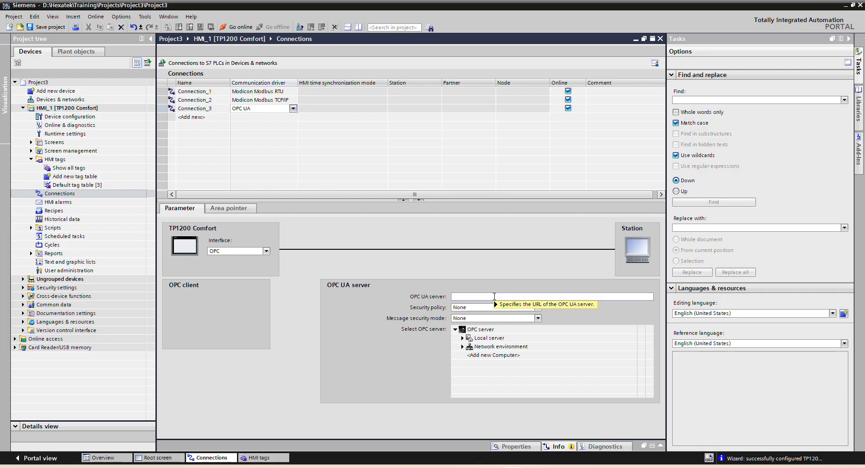
{"action": "left_click", "coordinate": [461, 338]}
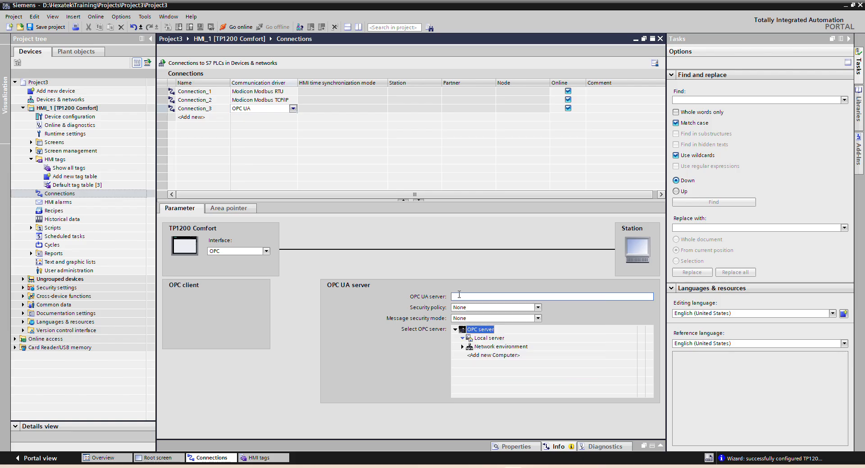
{"action": "left_click", "coordinate": [459, 295]}
{"action": "left_click", "coordinate": [330, 150]}
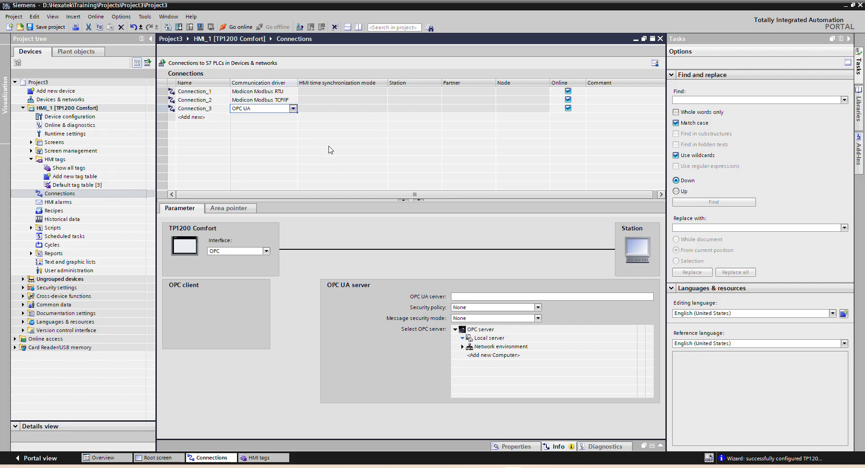